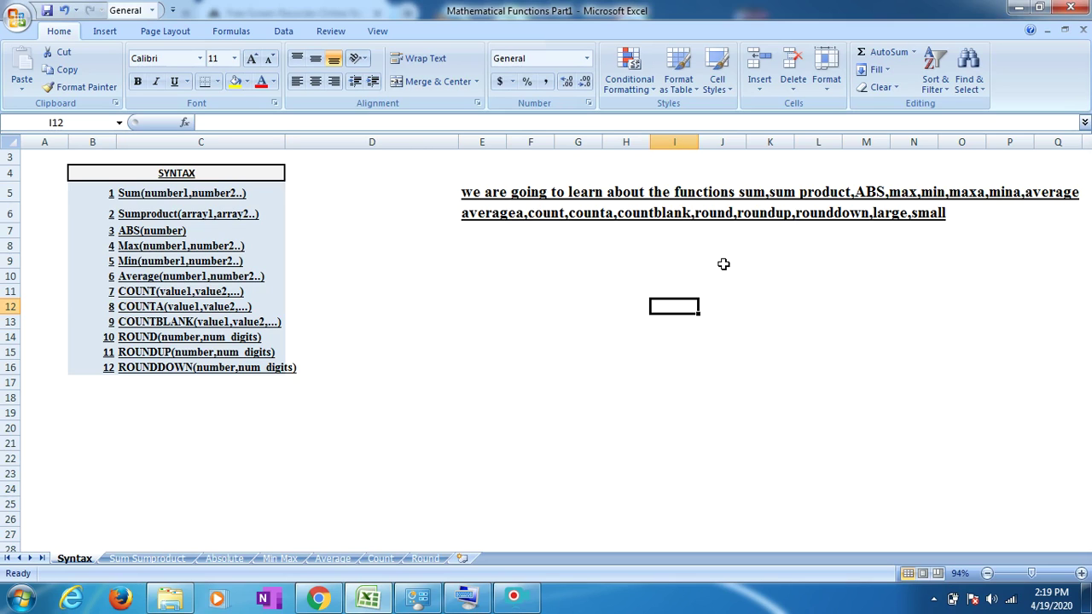
click(870, 192)
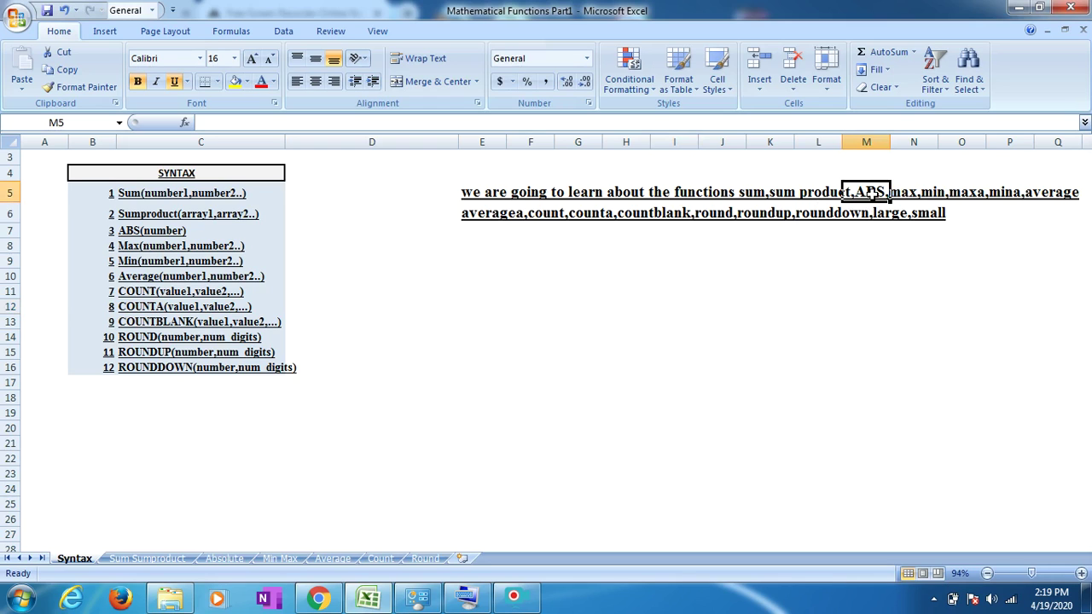
click(914, 289)
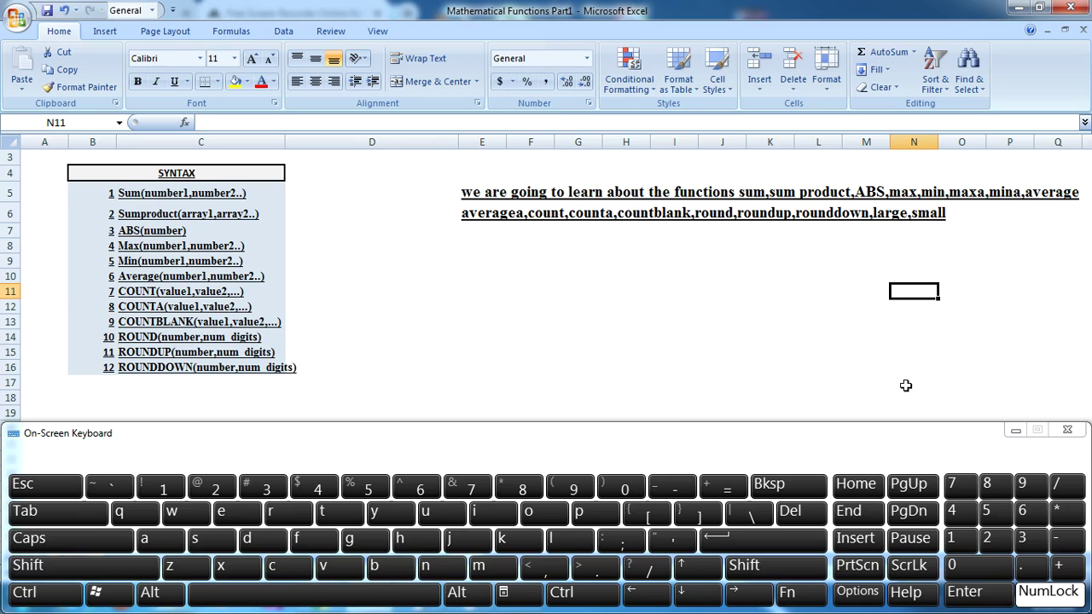
Minimize the on-screen keyboard and look through the worksheets one by one from Syntax to Round
click(1014, 430)
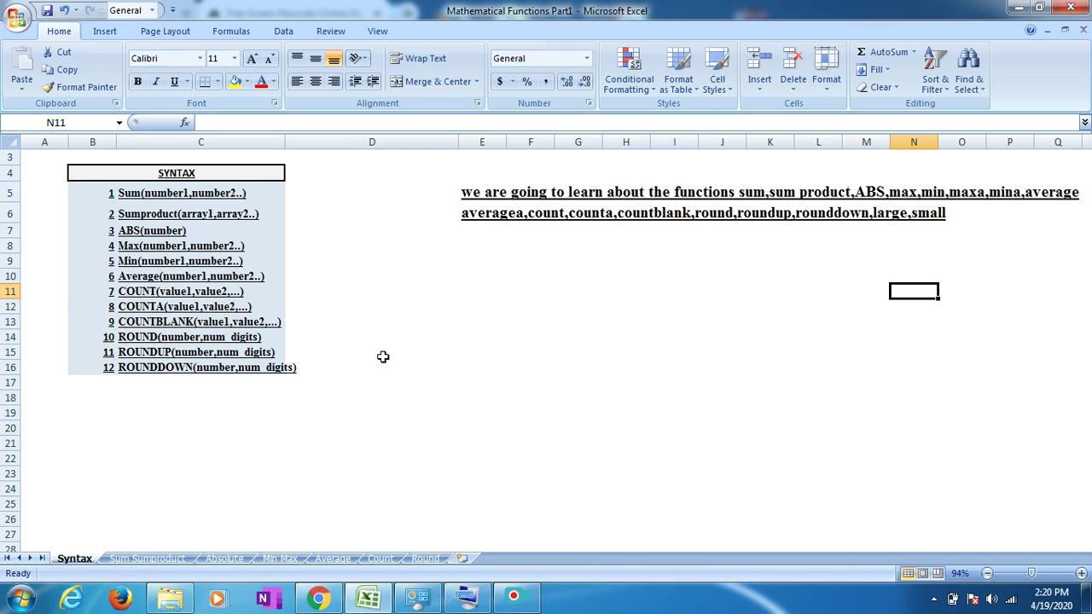
key(ctrl+Page_Down)
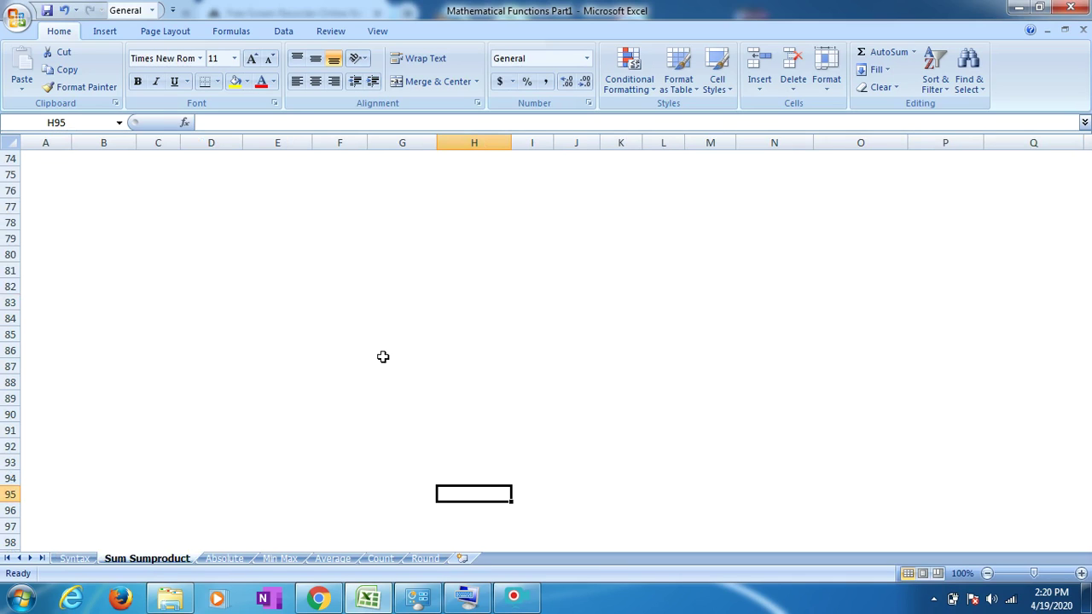
key(ctrl+Page_Down)
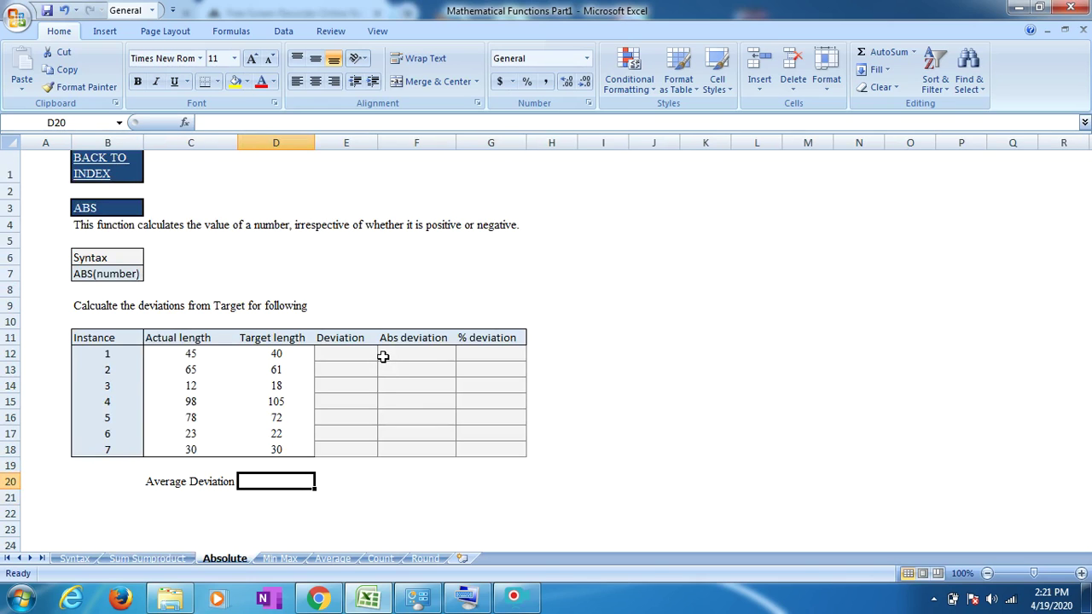
key(ctrl+Page_Down)
key(ctrl+Page_Down)
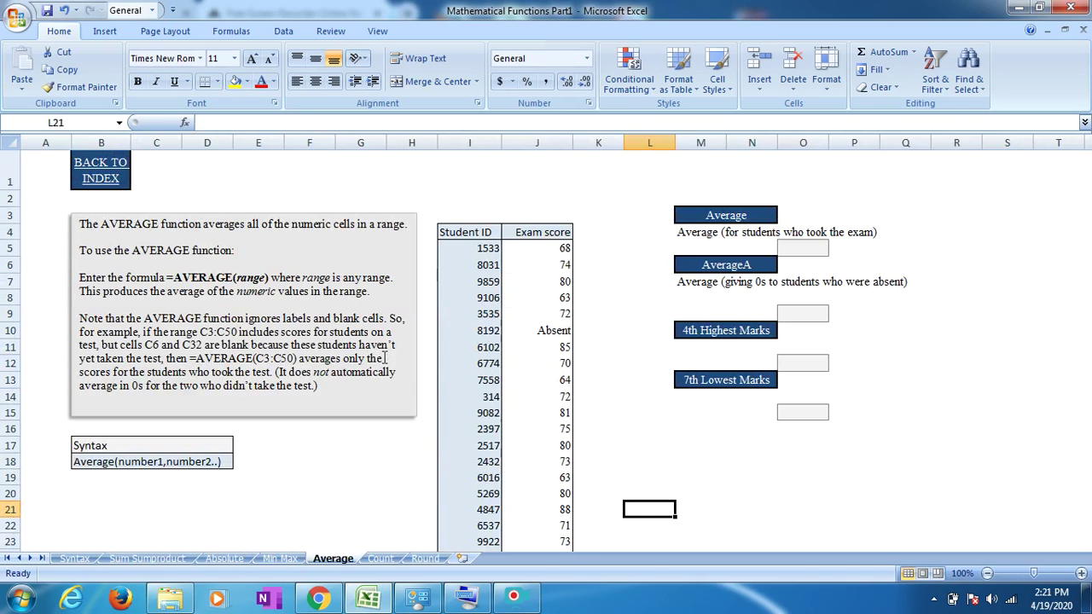
key(ctrl+Page_Down)
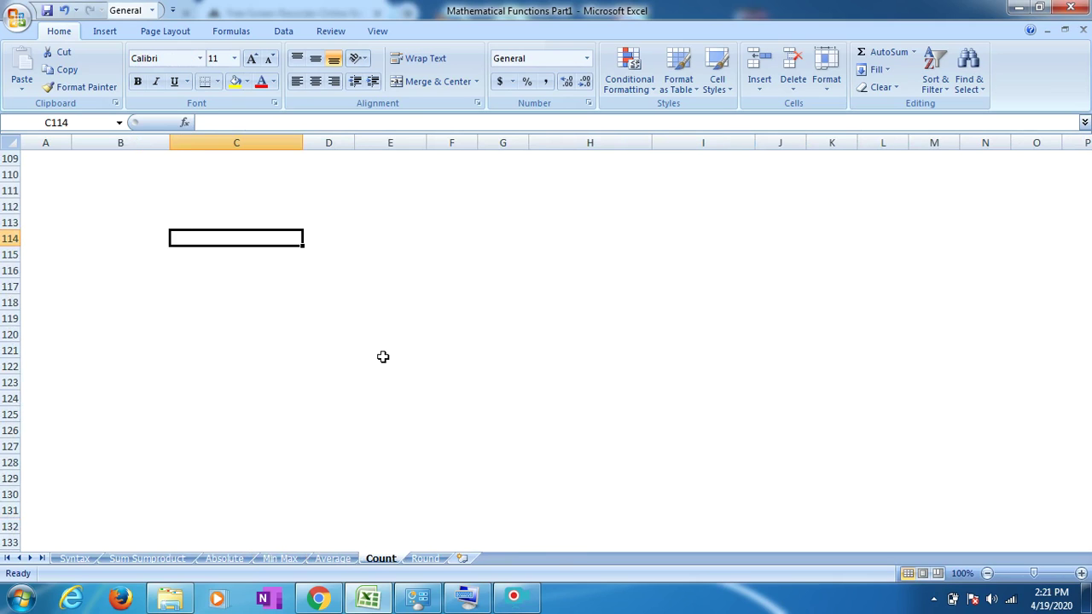
key(ctrl+Page_Down)
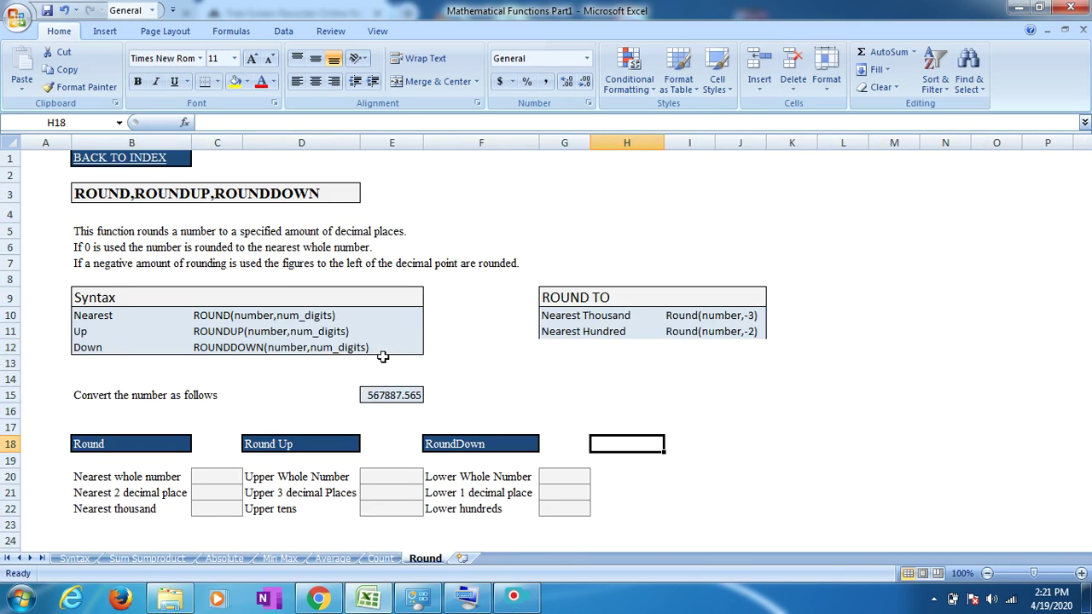
Go back through the worksheets from Round to Syntax
key(ctrl+Page_Up)
key(ctrl+Page_Up)
key(ctrl+Page_Up)
key(ctrl+Page_Up)
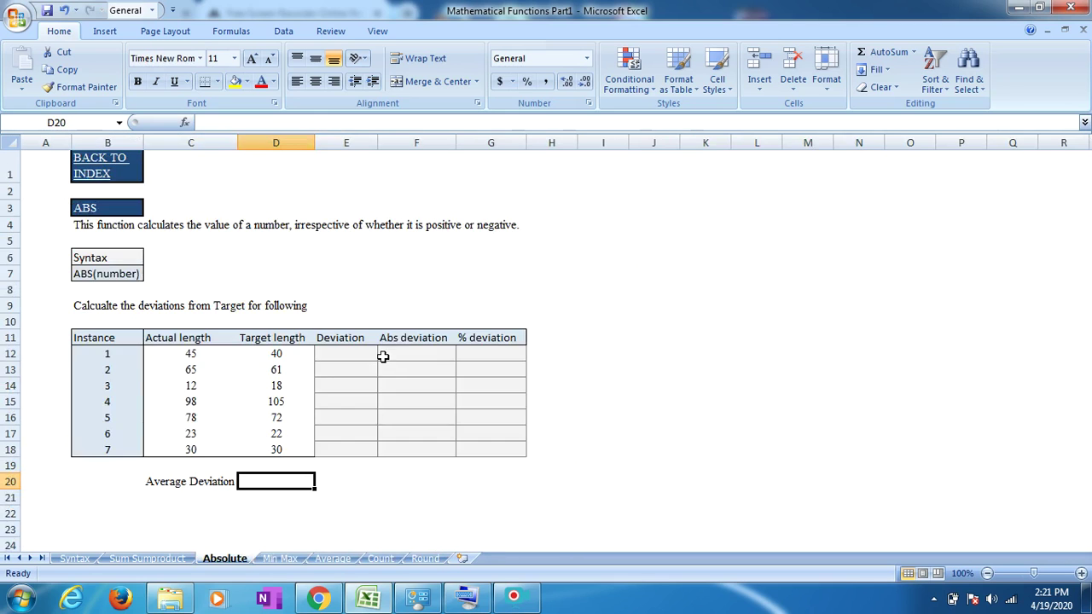
key(ctrl+Page_Up)
key(ctrl+Page_Up)
Flip between the Syntax and Absolute sheets, then go on to the Count sheet and return to Syntax
key(ctrl+Page_Down)
key(ctrl+Page_Down)
key(ctrl+Page_Up)
key(ctrl+Page_Up)
key(ctrl+Page_Down)
key(ctrl+Page_Down)
key(ctrl+Page_Down)
key(ctrl+Page_Down)
key(ctrl+Page_Down)
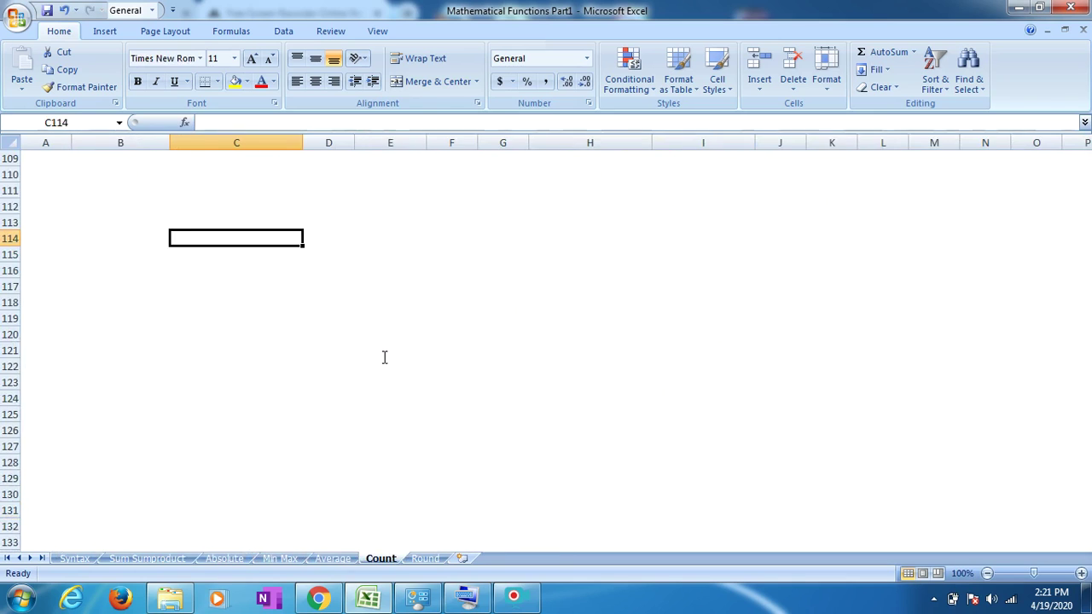
key(ctrl+Page_Up)
key(ctrl+Page_Up)
key(ctrl+Page_Up)
key(ctrl+Page_Up)
key(ctrl+Page_Up)
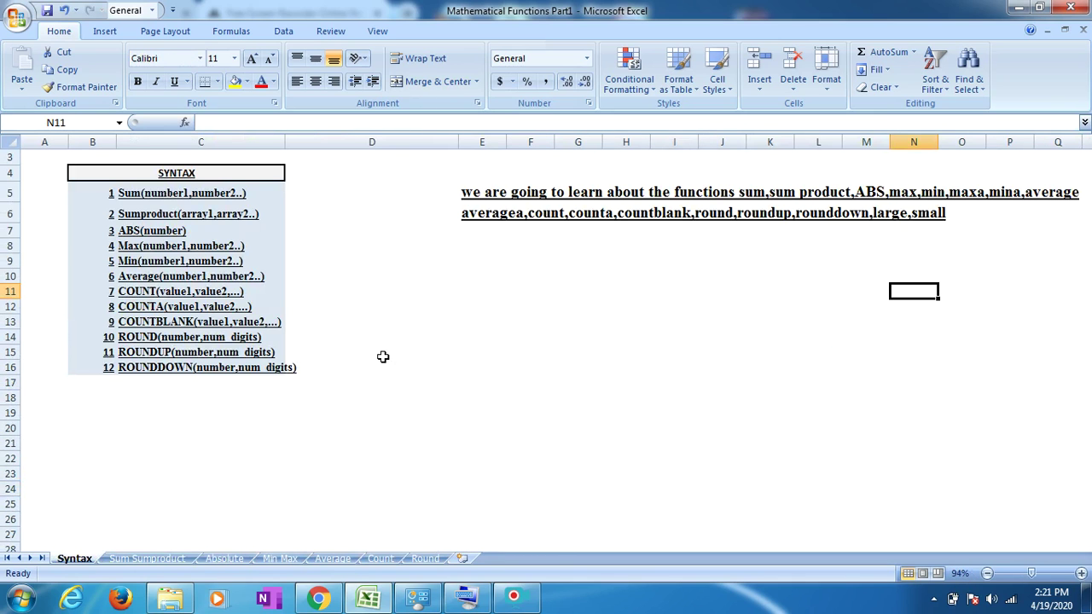
Restore the on-screen keyboard and step forward through every worksheet from Syntax to Round
click(467, 597)
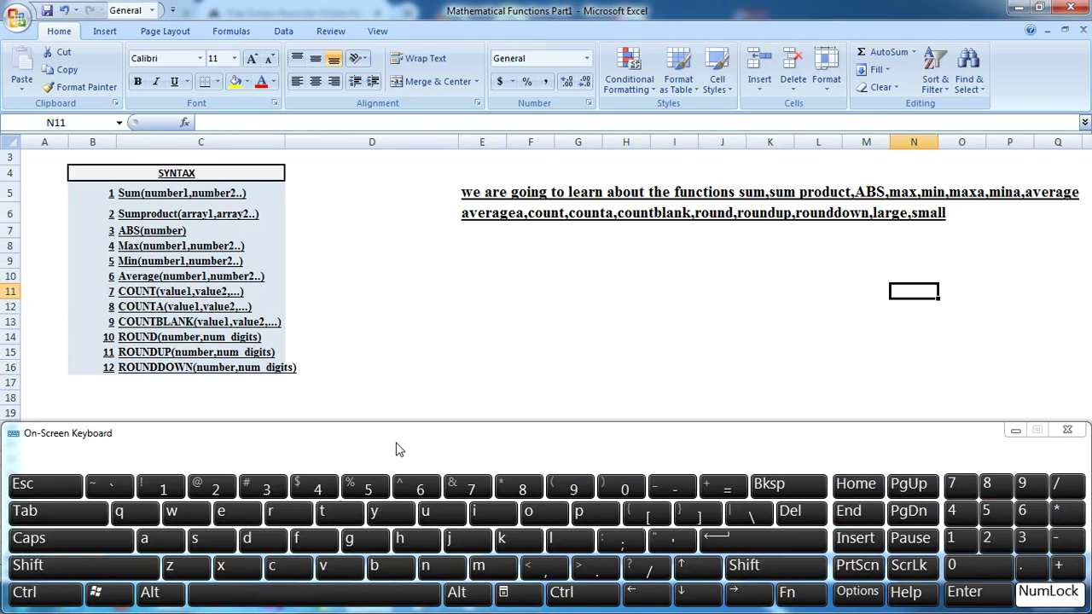
key(ctrl)
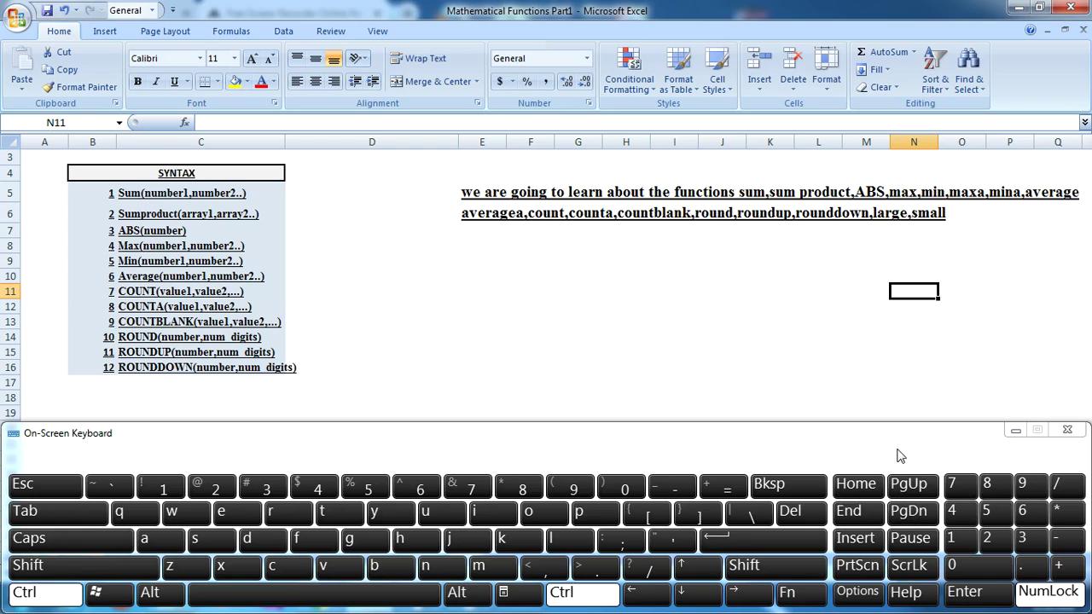
key(ctrl+Page_Down)
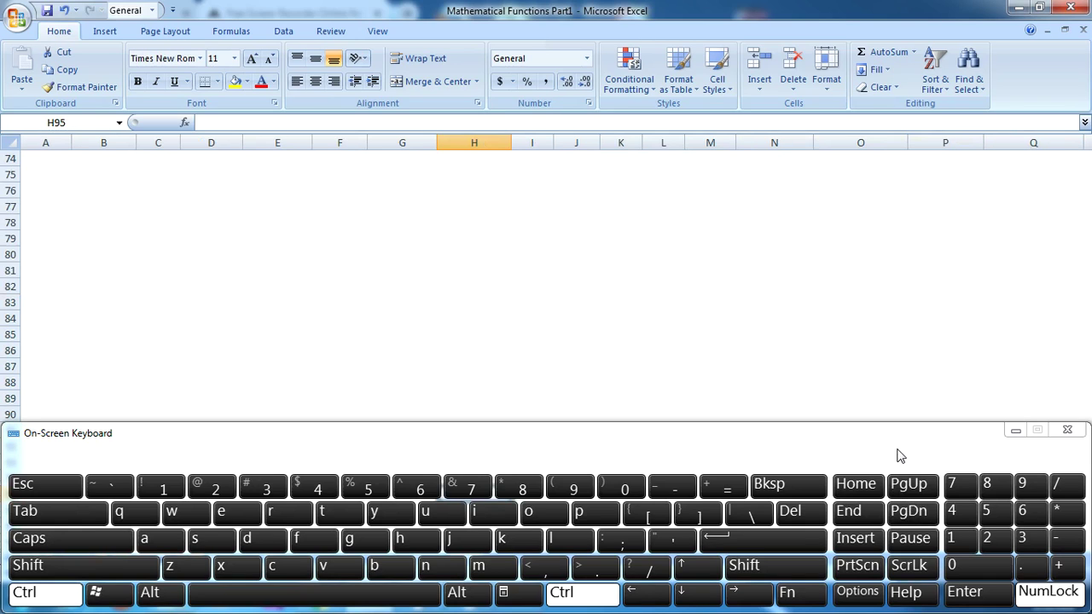
key(ctrl+Page_Down)
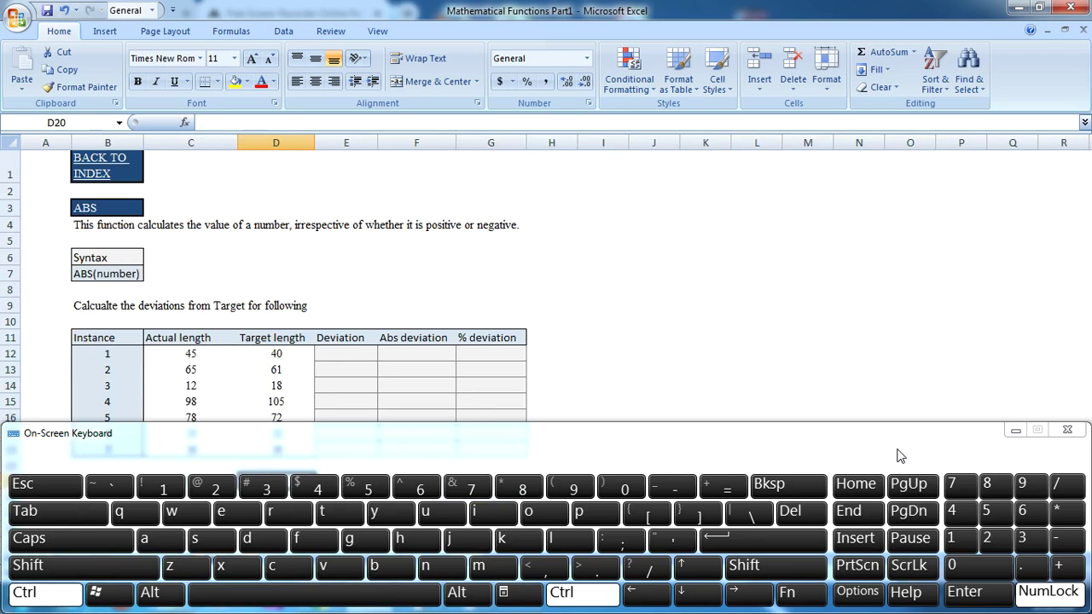
key(ctrl+Page_Down)
key(ctrl+Page_Down)
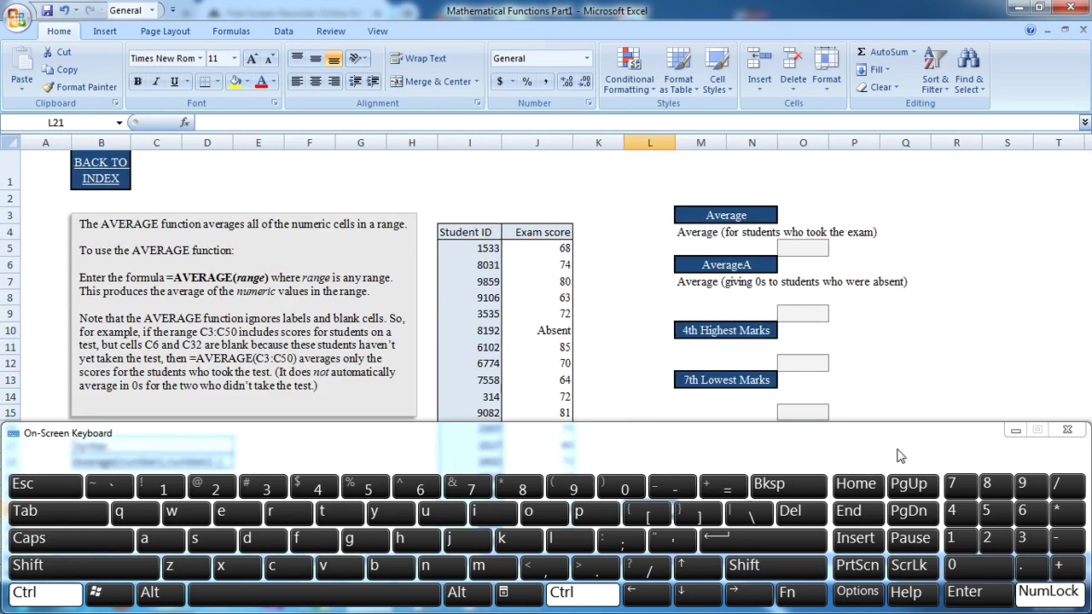
key(ctrl+Page_Down)
key(ctrl+Page_Down)
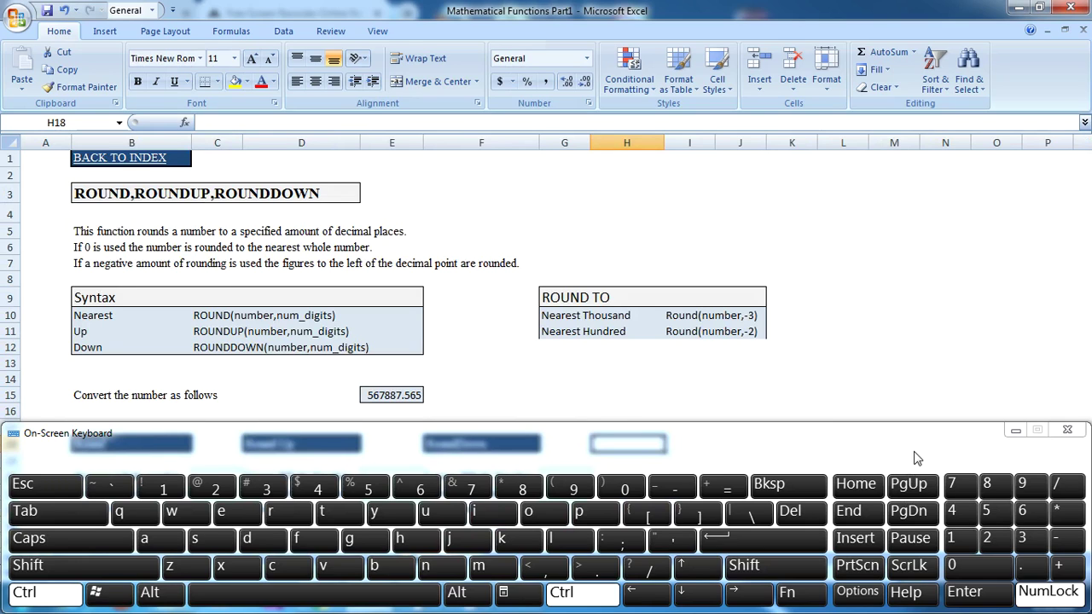
Return from the Round sheet to the Syntax sheet, one worksheet at a time
key(ctrl+Page_Up)
key(ctrl+Page_Up)
key(ctrl+Page_Up)
key(ctrl+Page_Up)
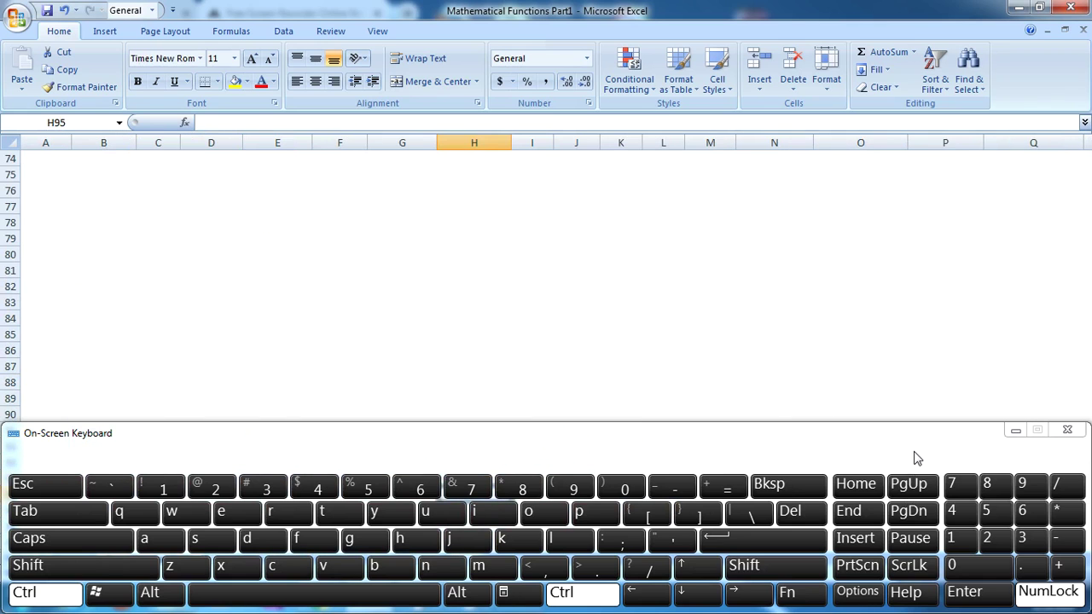
key(ctrl+Page_Up)
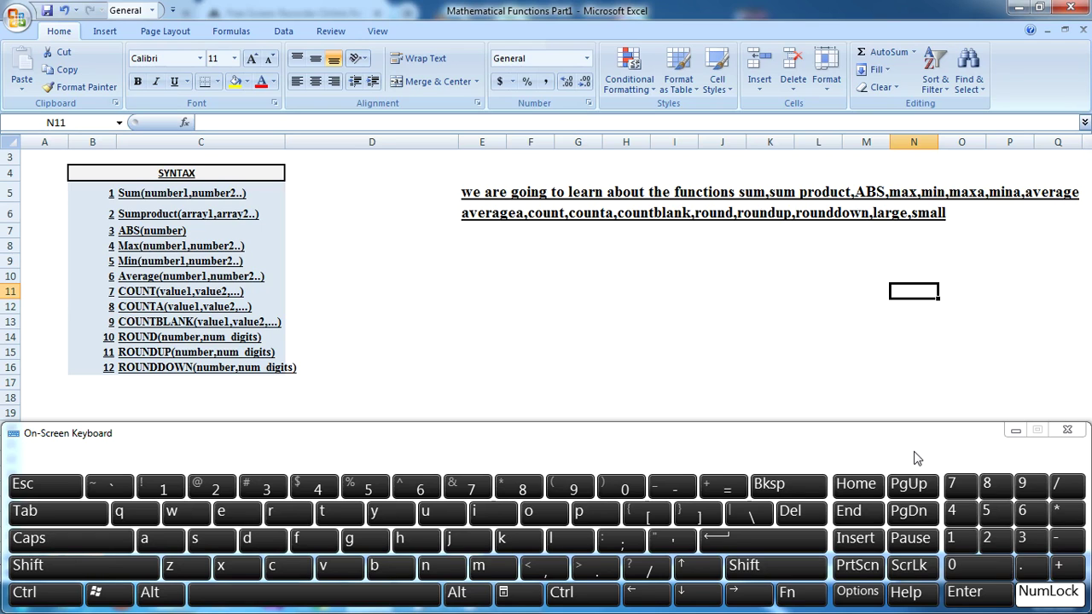
Open the Sum Sumproduct sheet and go up to the Sum and Sumproduct tables in its first rows
key(ctrl)
key(ctrl+End)
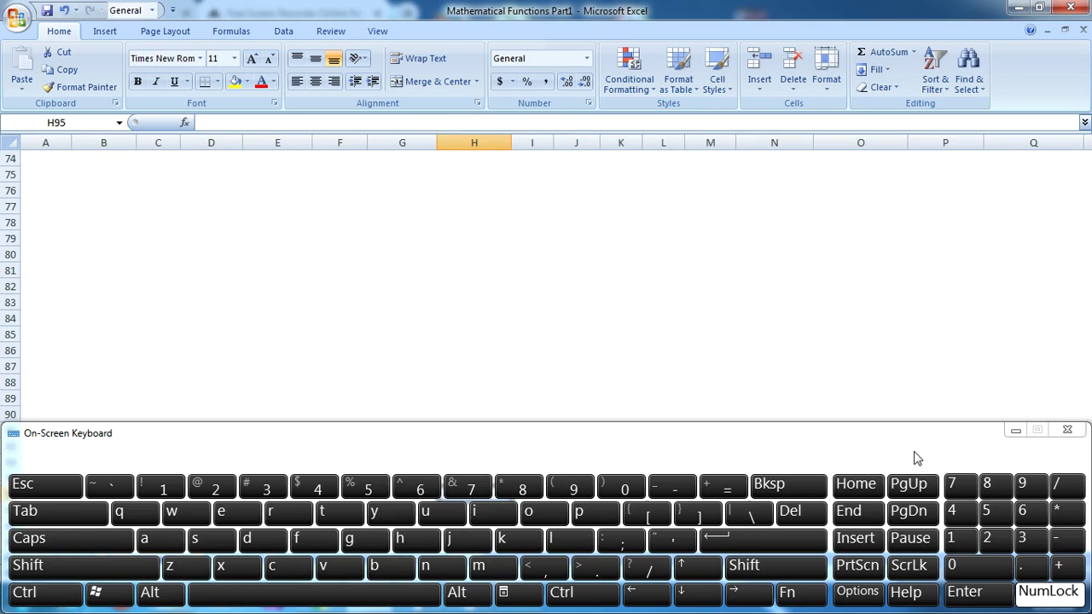
click(848, 336)
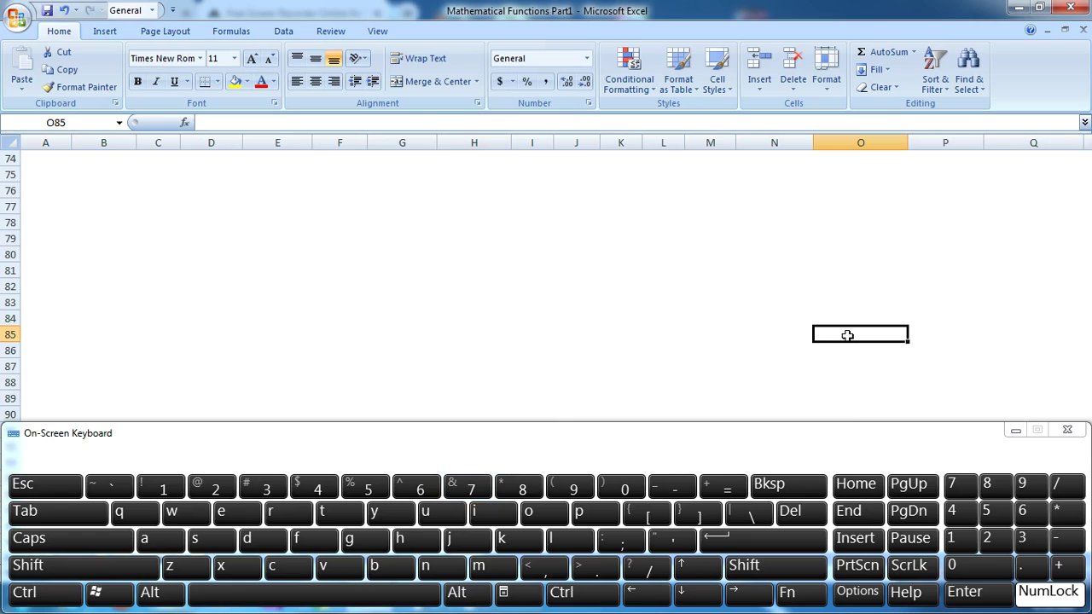
key(Up)
key(Up)
key(Up)
key(Up)
key(Up)
key(Up)
key(Up)
key(Up)
key(Up)
key(Up)
key(Up)
key(Up)
key(Up)
key(Up)
key(Up)
key(Up)
key(Up)
key(Up)
key(Up)
key(Up)
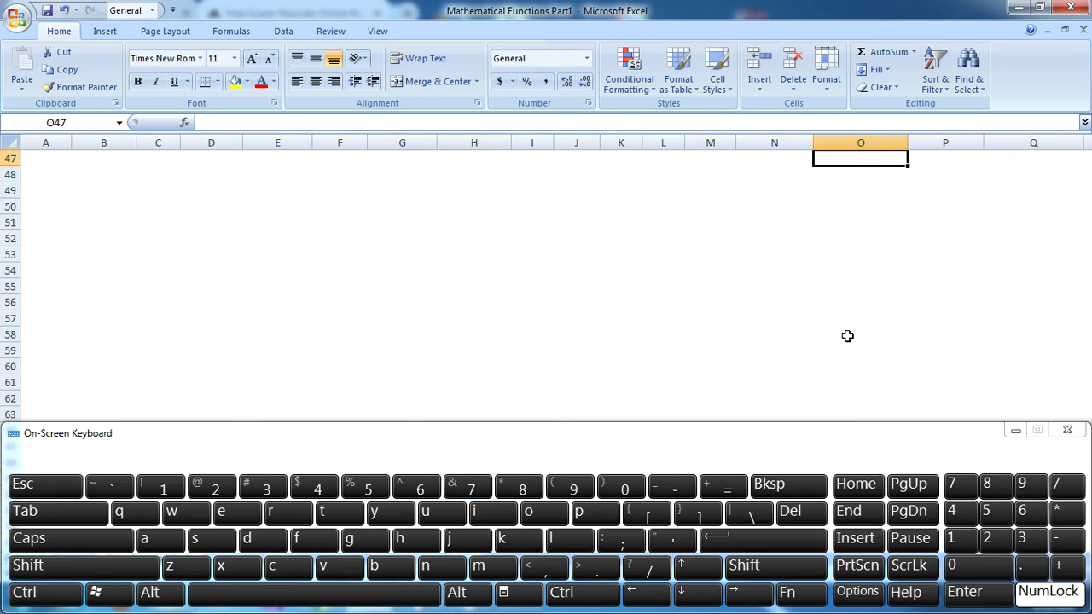
key(Up)
key(Up)
key(Up)
key(Up)
key(Up)
key(Up)
key(Up)
key(Up)
key(Up)
key(Up)
key(Up)
key(Up)
key(Up)
key(Up)
key(Up)
key(Up)
key(Up)
key(Up)
key(Up)
key(Up)
key(Left)
key(Left)
key(Left)
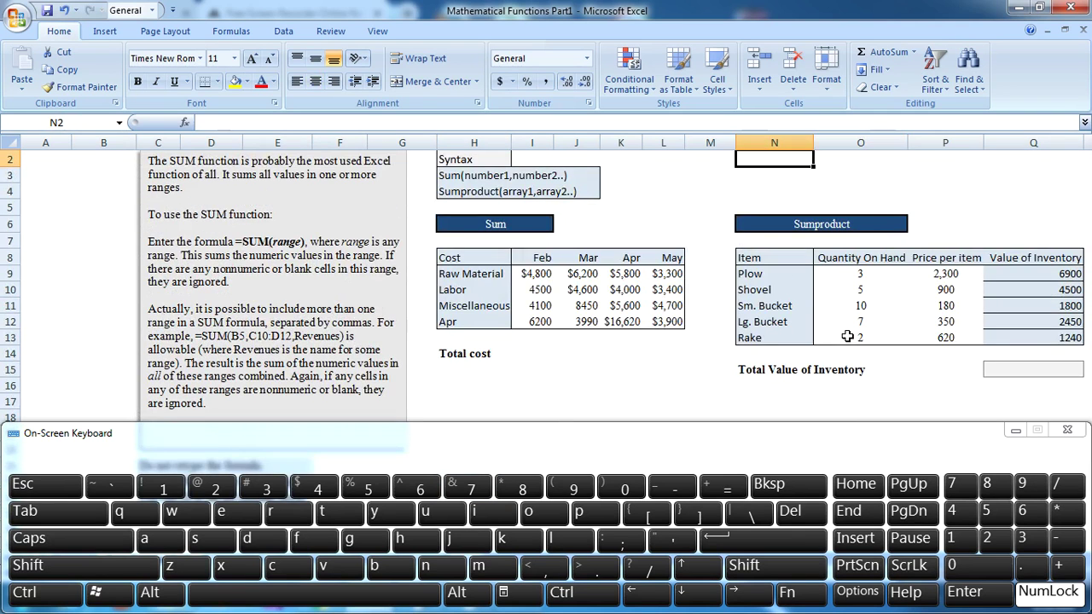
key(Up)
Go down the May column of the Sum table to cell L14 in the Total cost row
key(Down)
key(Down)
key(Down)
key(Down)
key(Down)
key(Down)
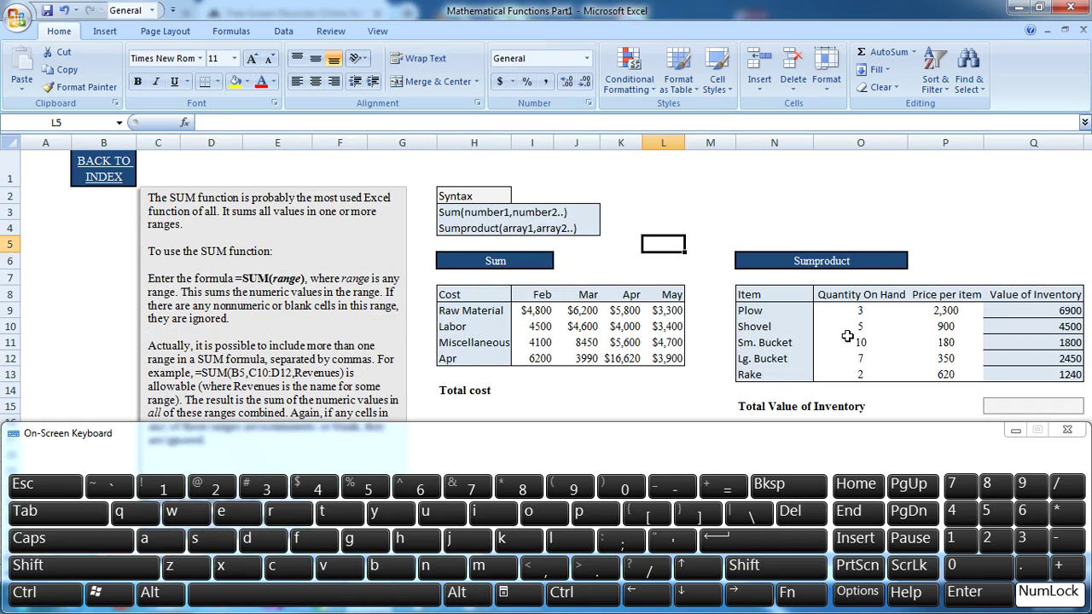
key(Down)
key(Down)
key(Down)
key(Down)
key(Down)
key(Down)
key(Down)
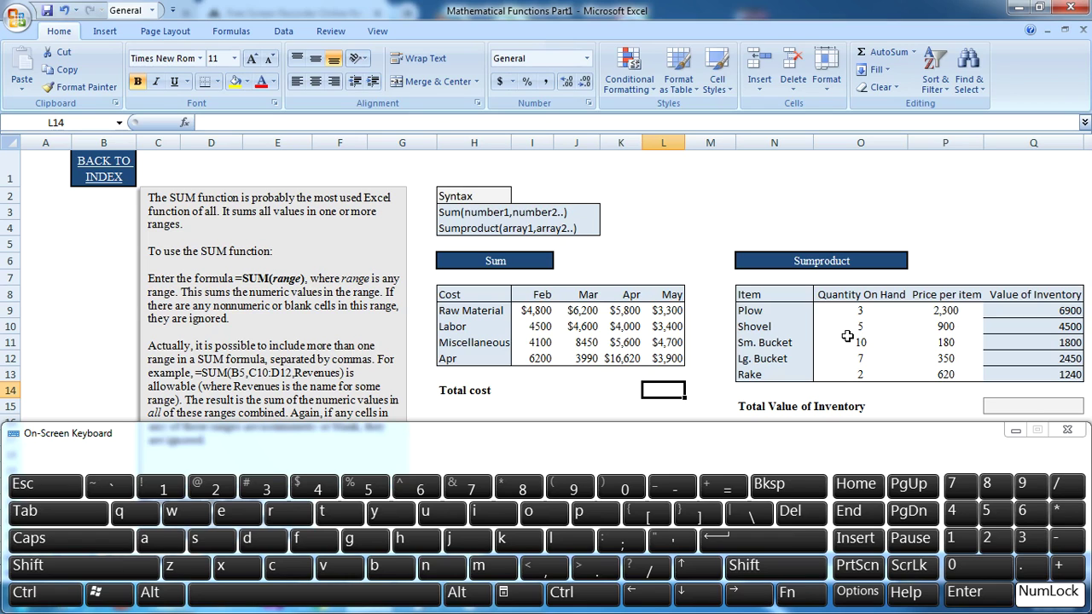
Examine the cost categories in column H of the Sum table and the first monthly figures for Raw Material
key(Up)
key(Up)
key(Up)
key(Up)
key(Up)
key(Up)
key(Up)
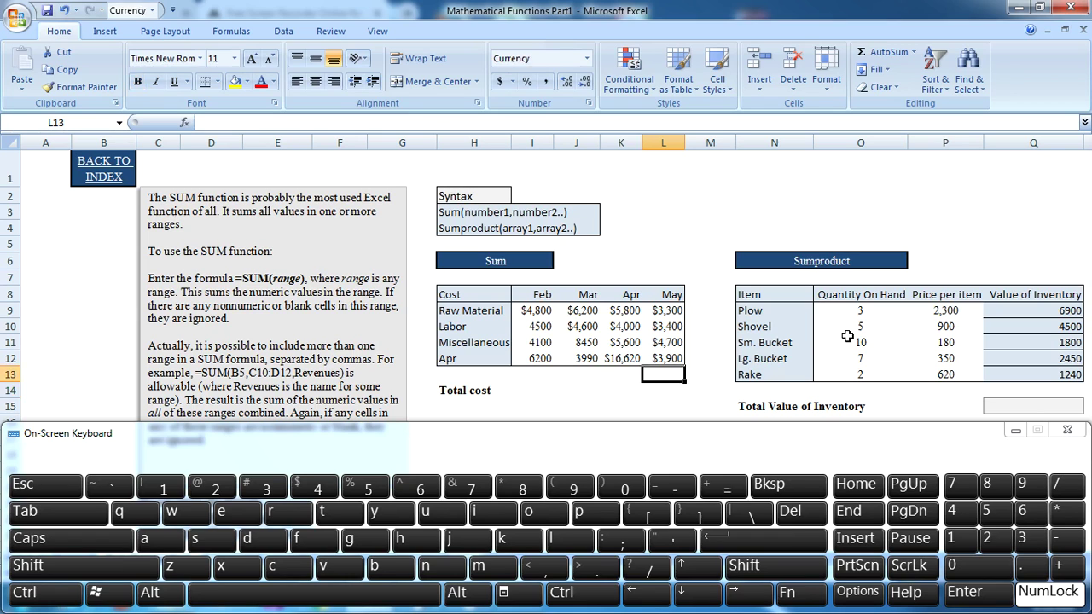
key(Left)
key(Left)
key(Left)
key(Left)
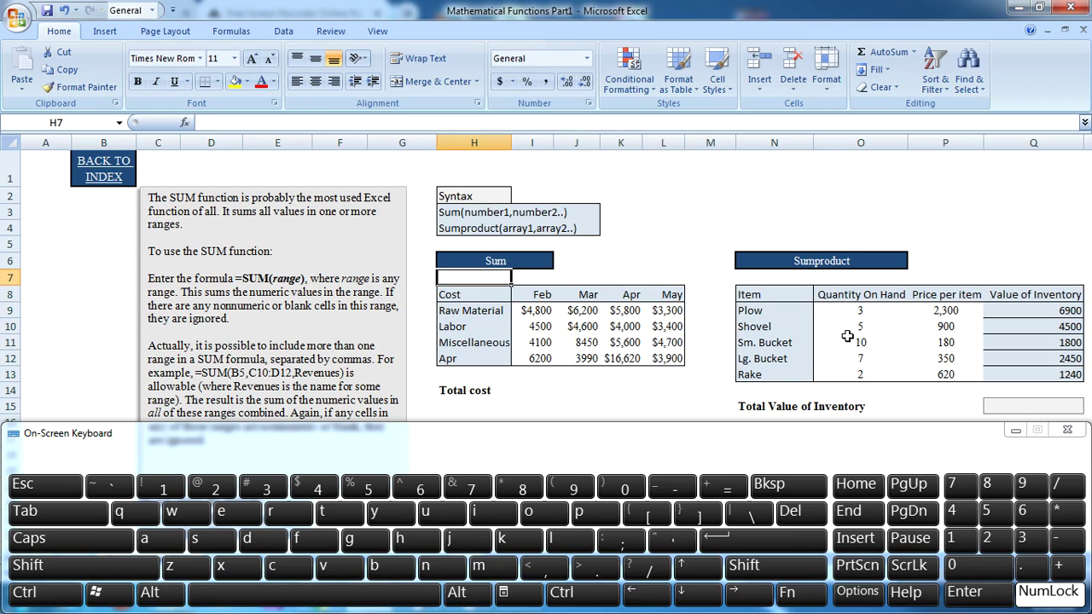
key(Down)
key(Down)
key(Up)
key(Down)
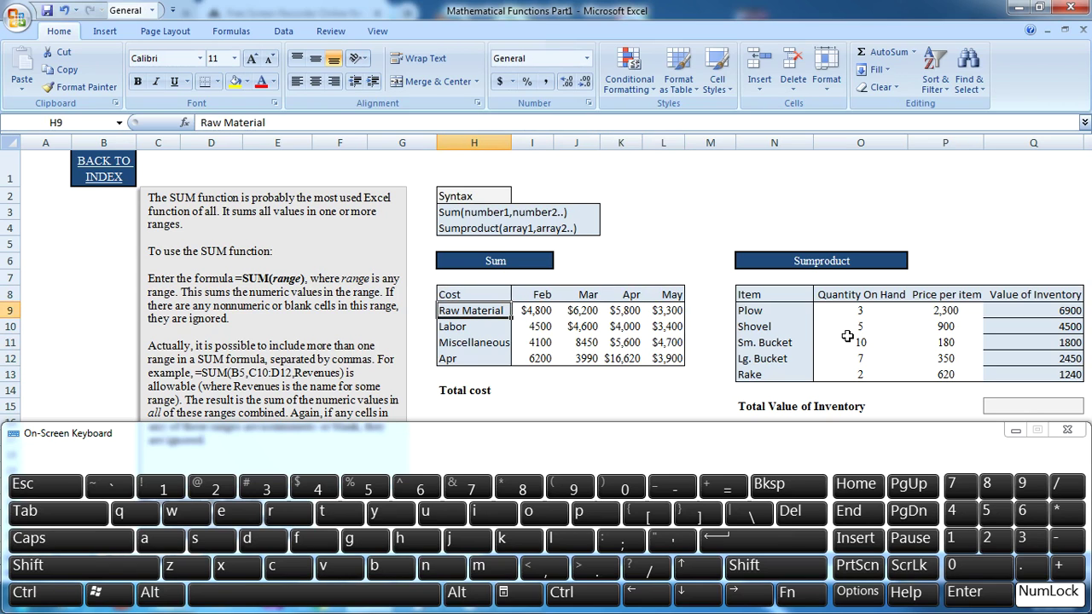
key(Right)
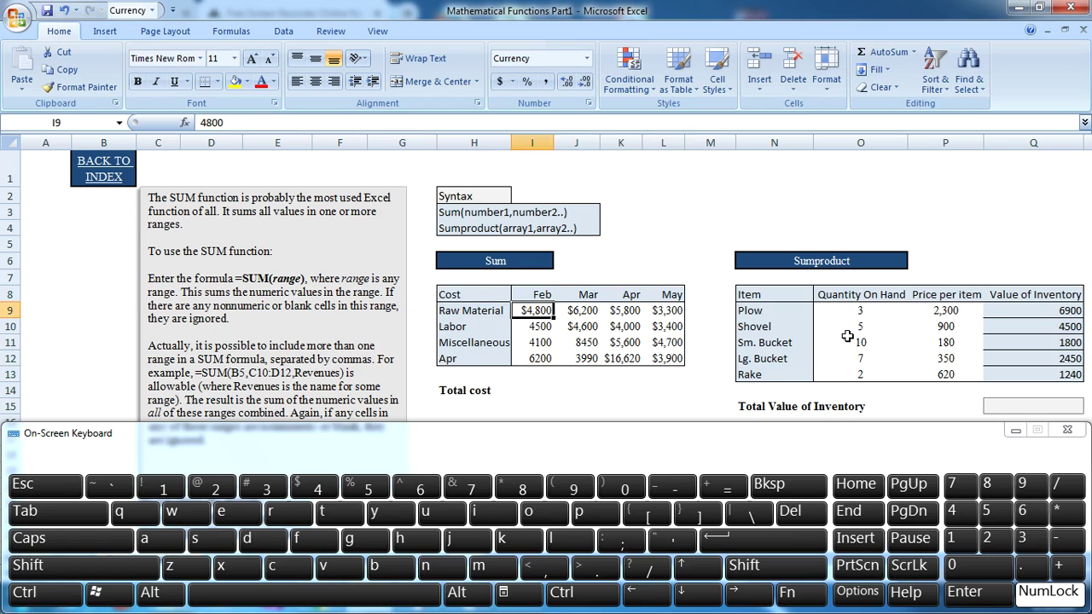
key(Right)
key(Right)
key(Left)
key(Left)
key(Left)
key(Down)
key(Down)
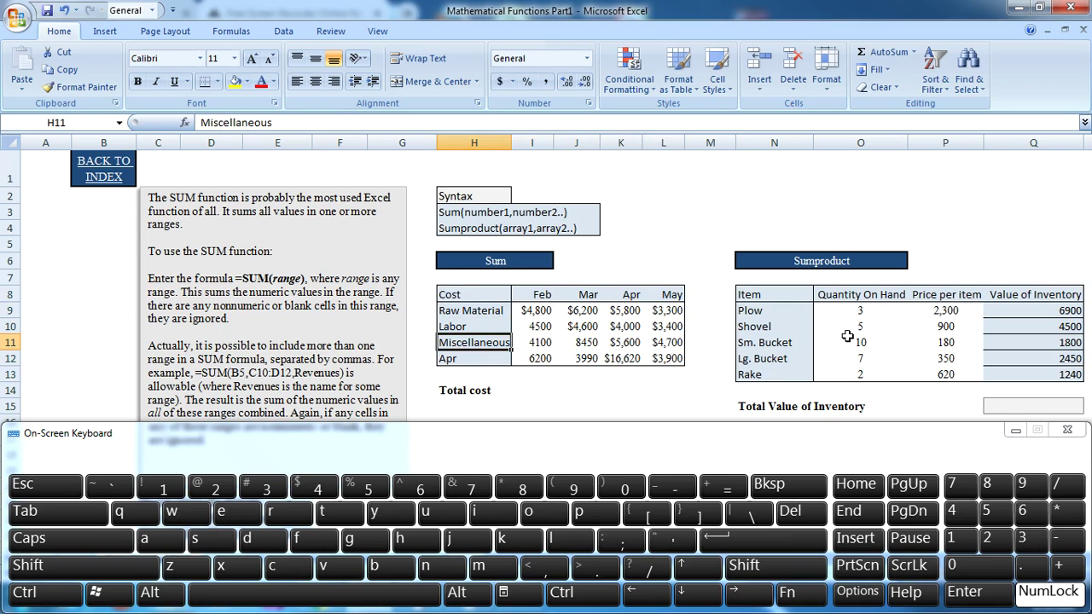
Review the Feb to May cost figures and the Total cost cell I14, ending on the Feb Raw Material cell I9
key(Up)
key(Up)
key(Right)
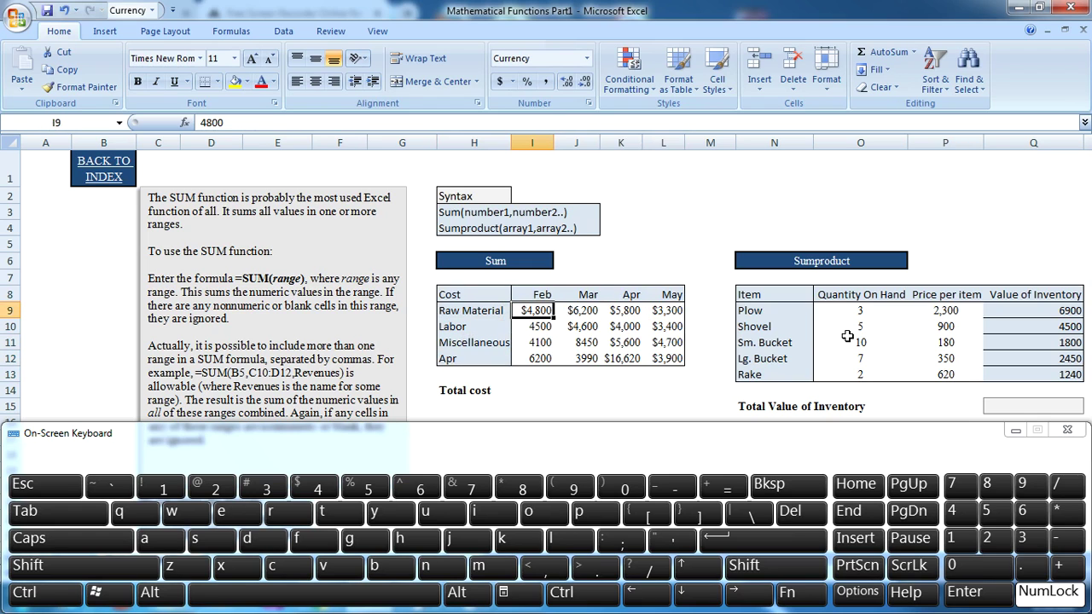
key(Right)
key(Right)
key(Right)
key(Down)
key(Down)
key(Down)
key(Down)
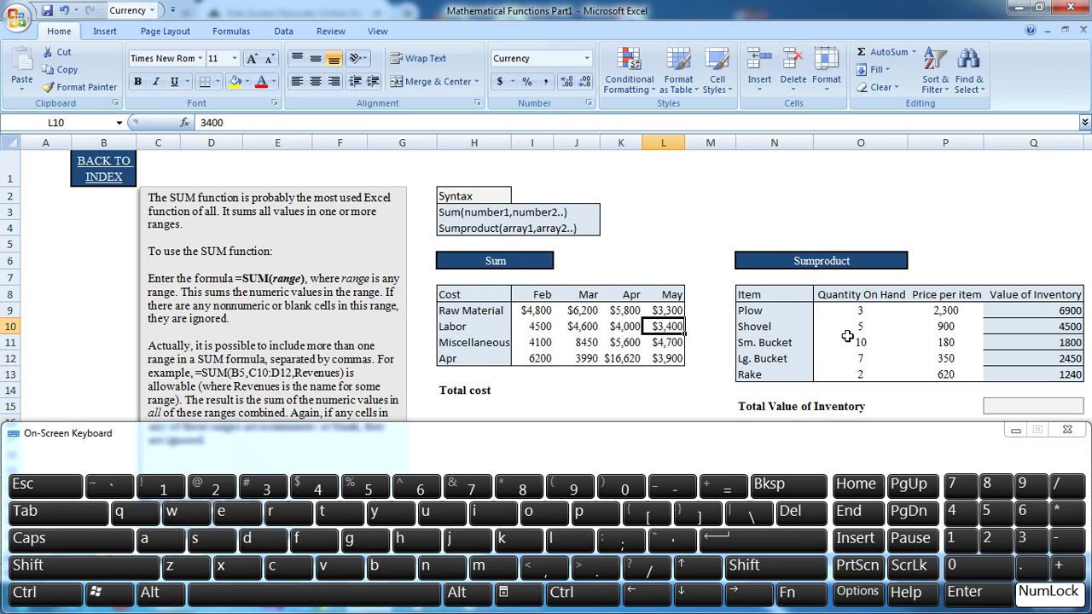
key(Left)
key(Left)
key(Left)
key(Down)
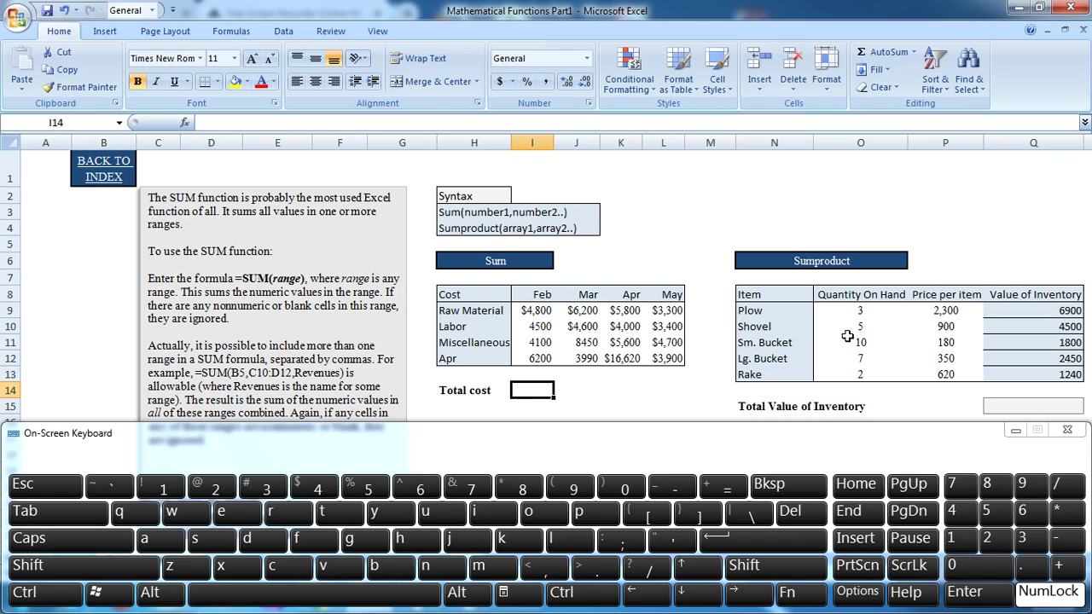
key(Up)
key(Up)
key(Up)
key(Up)
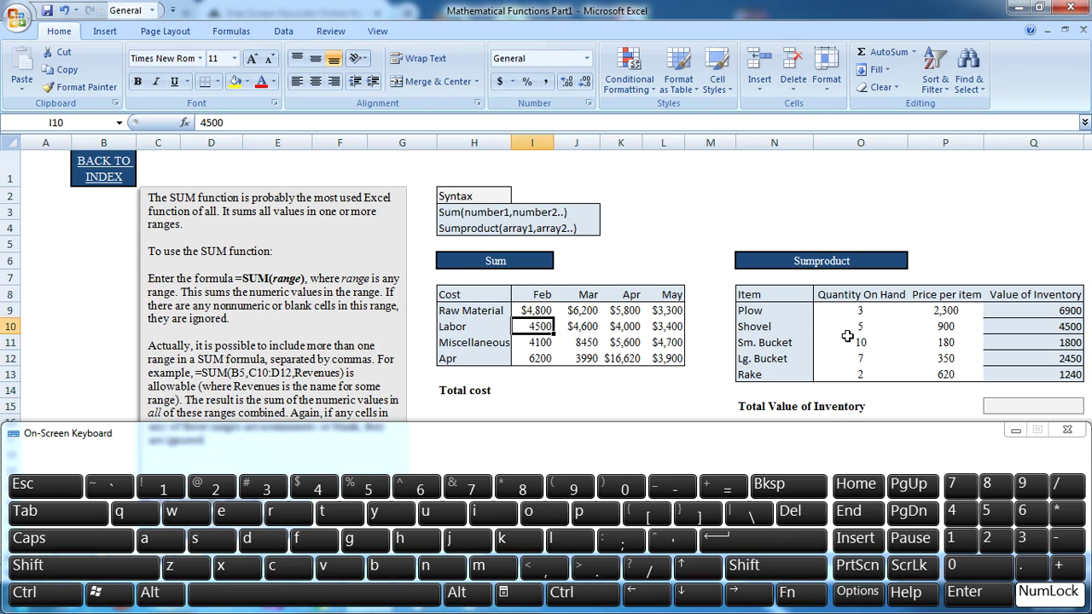
key(Up)
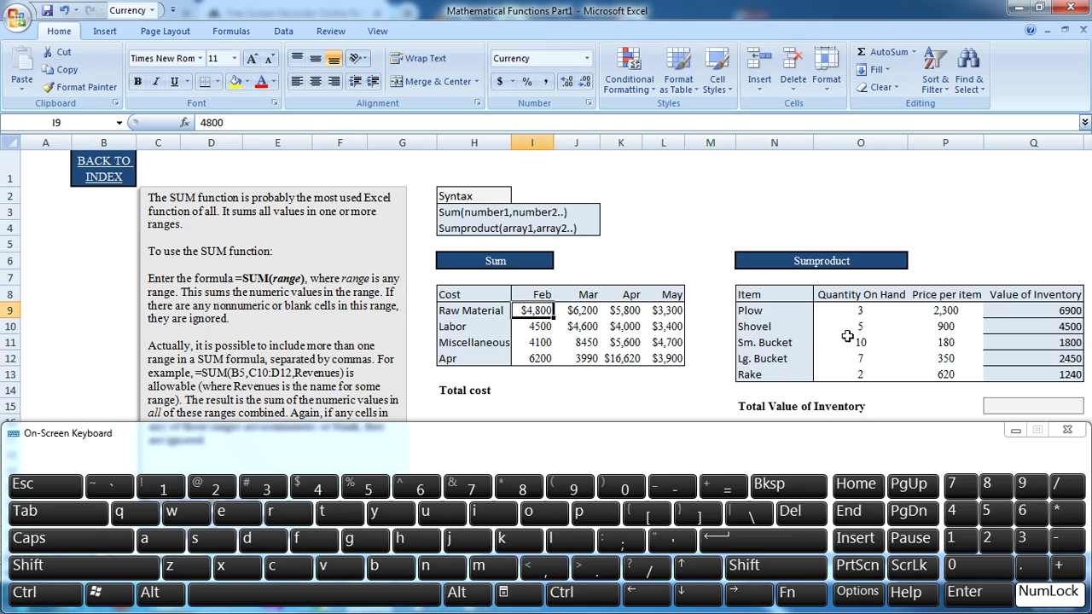
Sum the Feb costs with AutoSum over I9:I13 in the Total cost cell I14 and check the formula
key(Down)
key(Down)
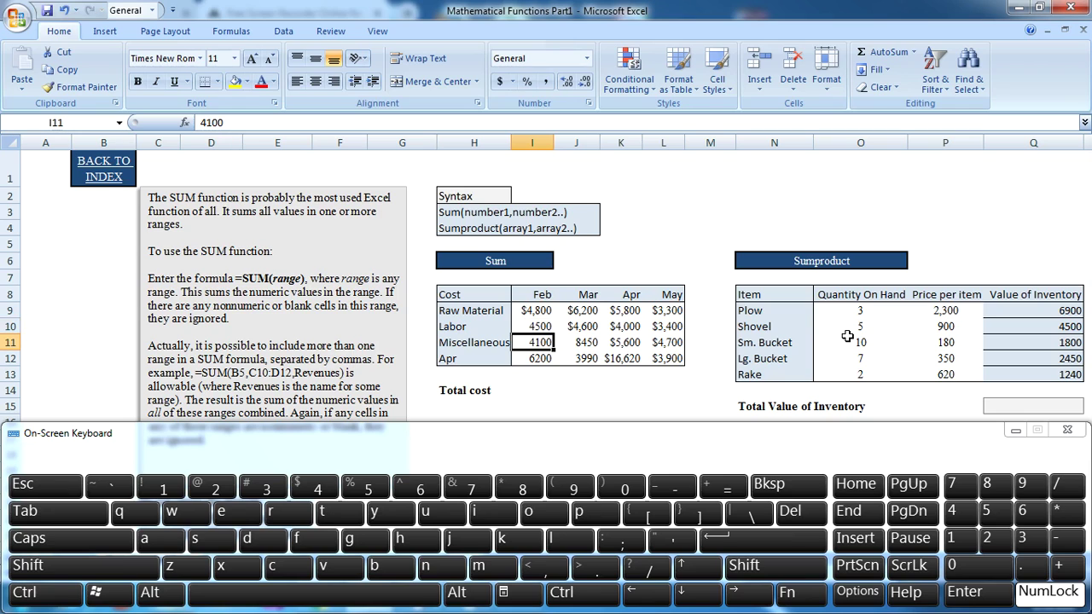
key(Down)
key(Down)
key(Down)
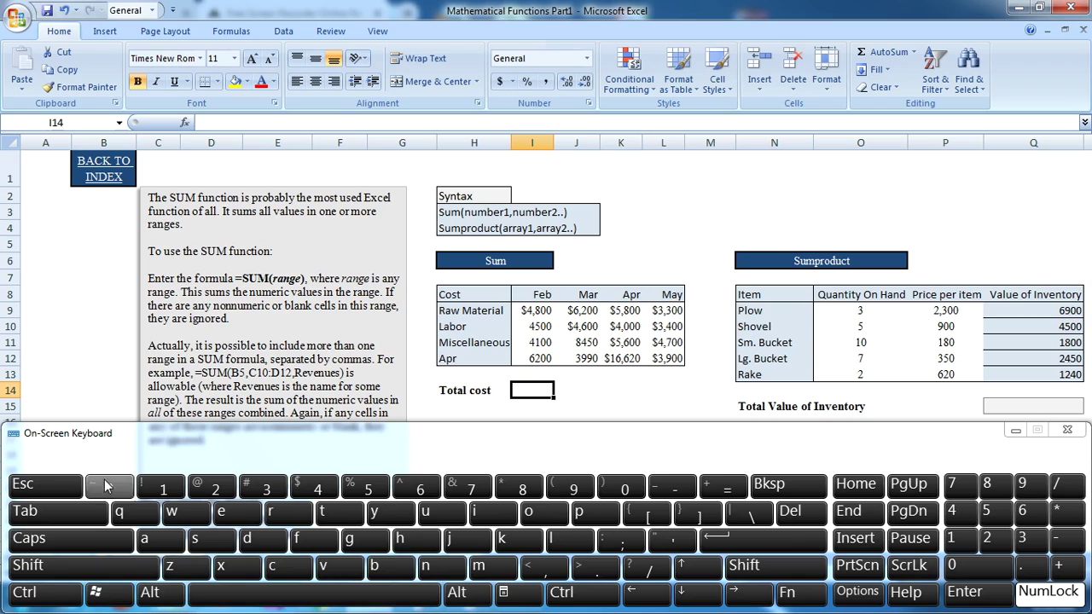
click(156, 602)
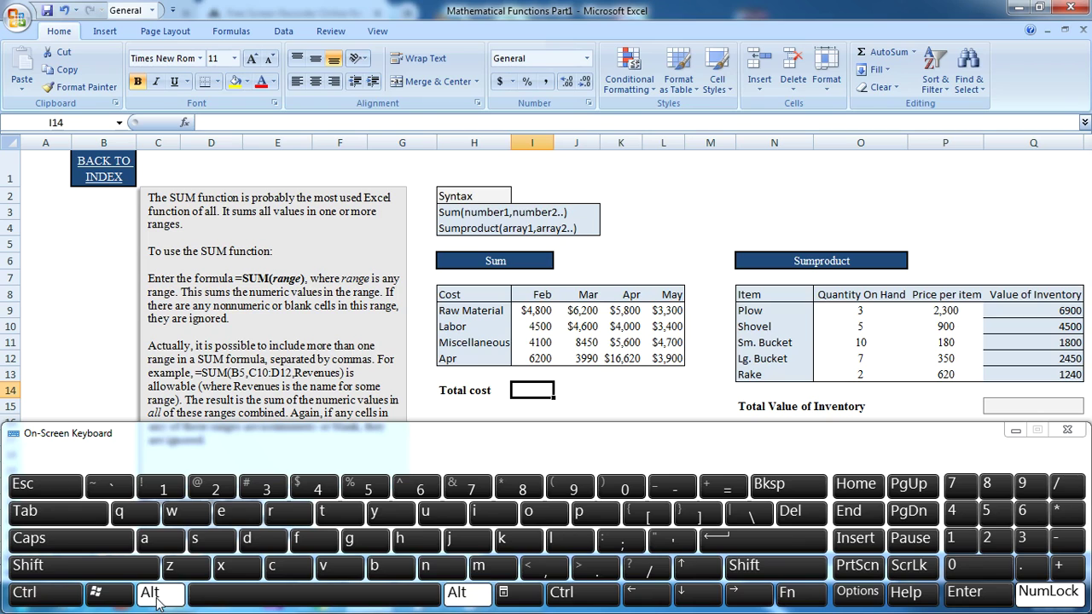
click(716, 490)
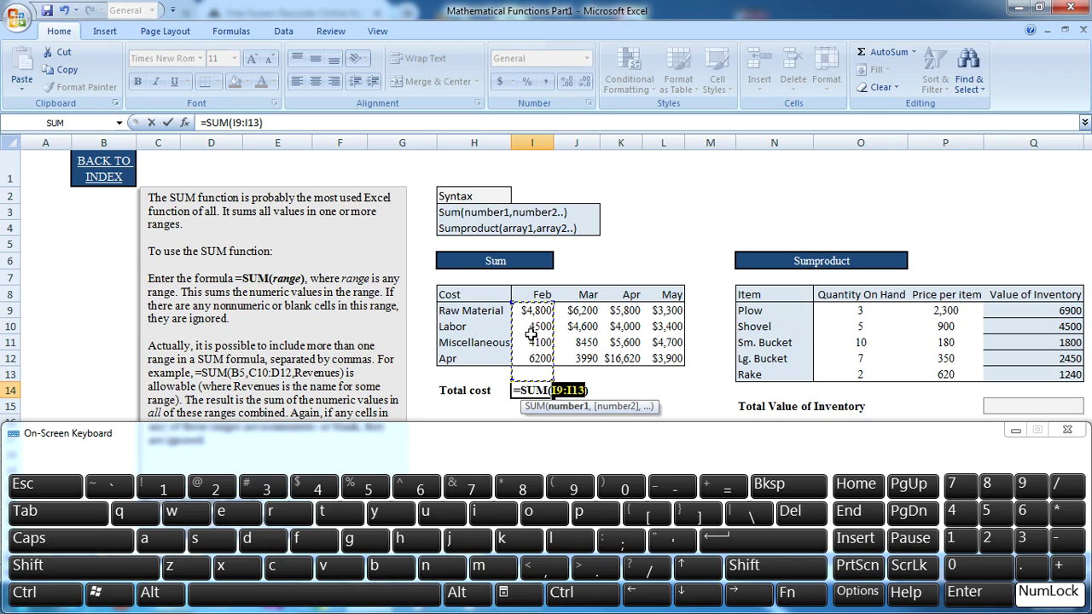
click(745, 540)
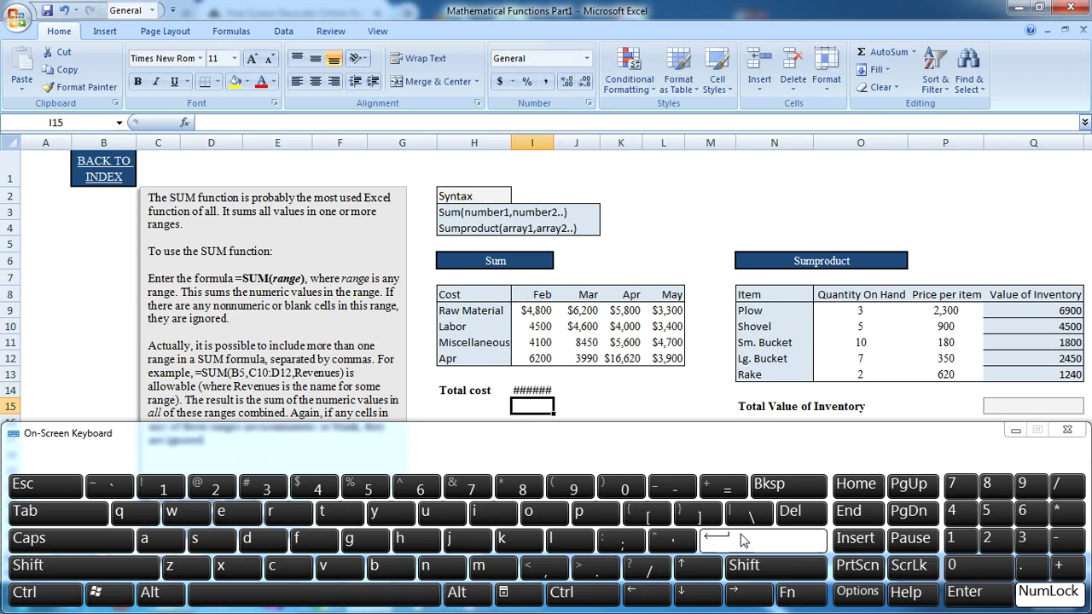
double_click(534, 390)
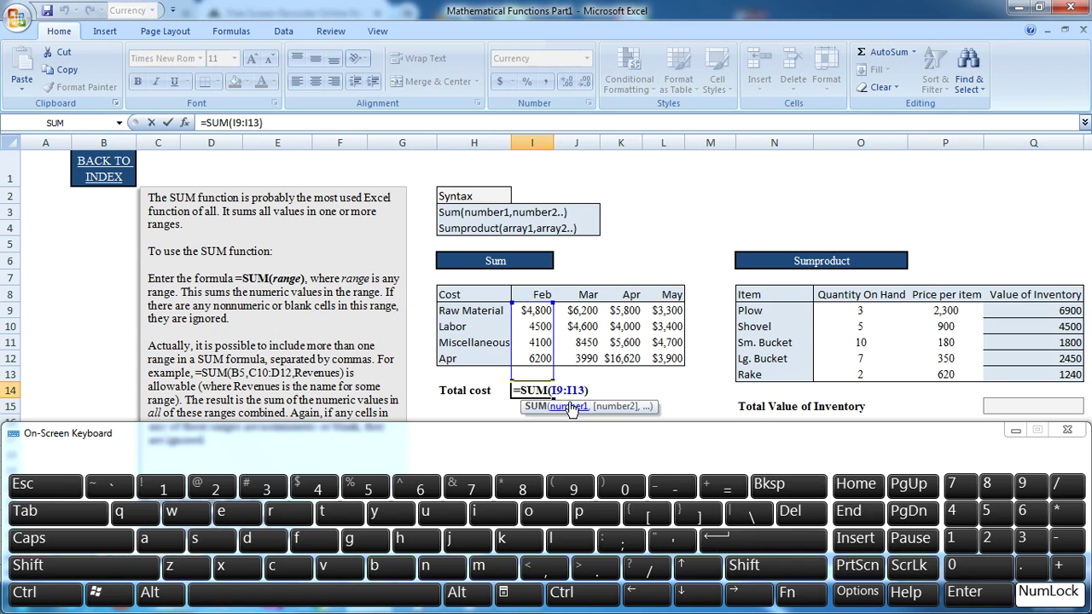
click(748, 542)
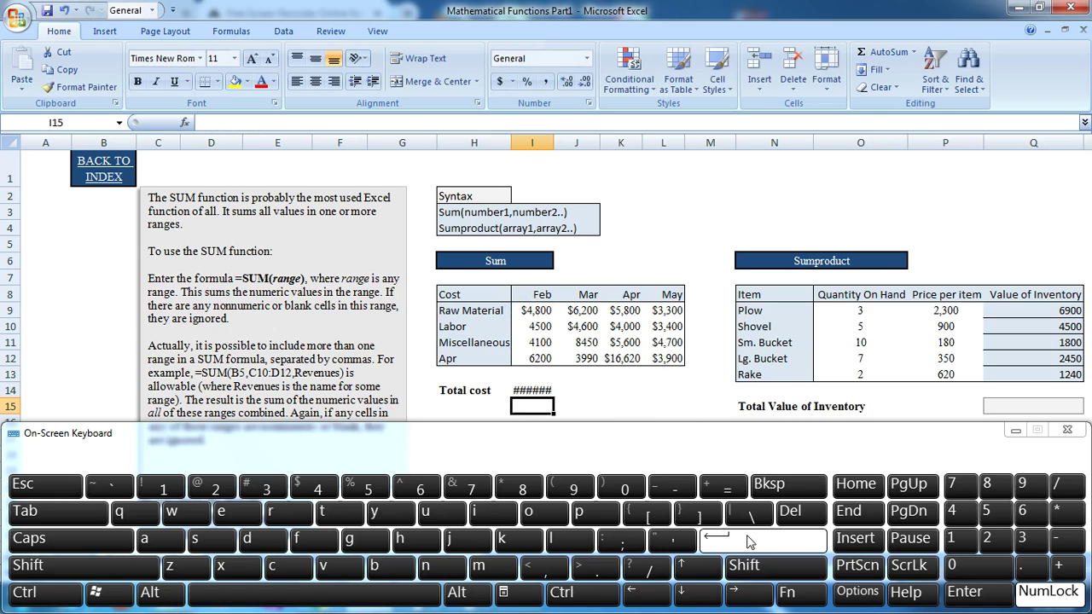
Apply the General number format to the Feb Total cost cell I14
click(531, 389)
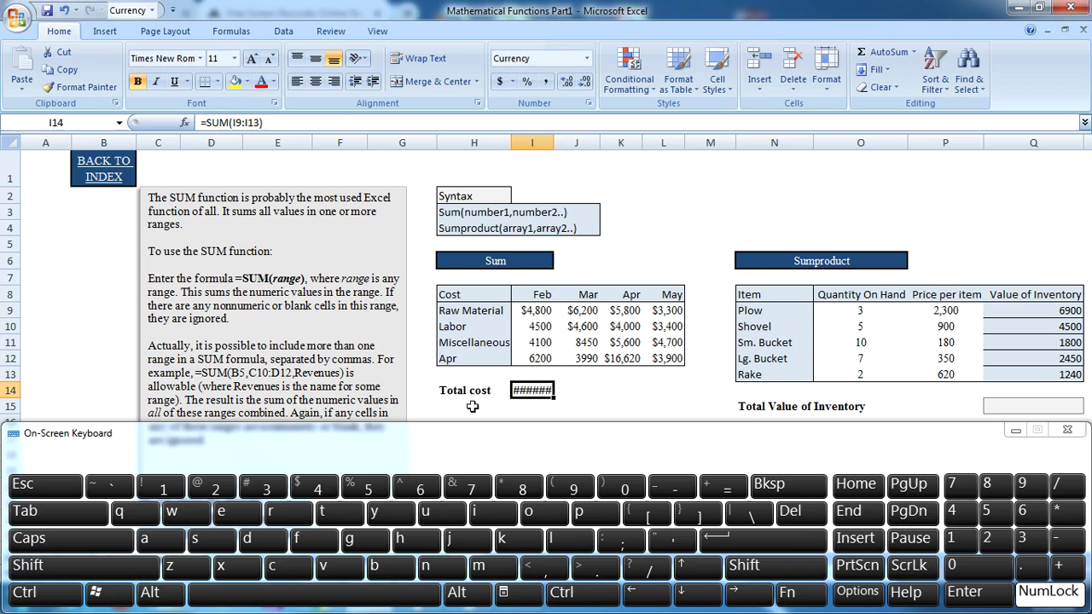
click(51, 592)
click(85, 565)
click(111, 484)
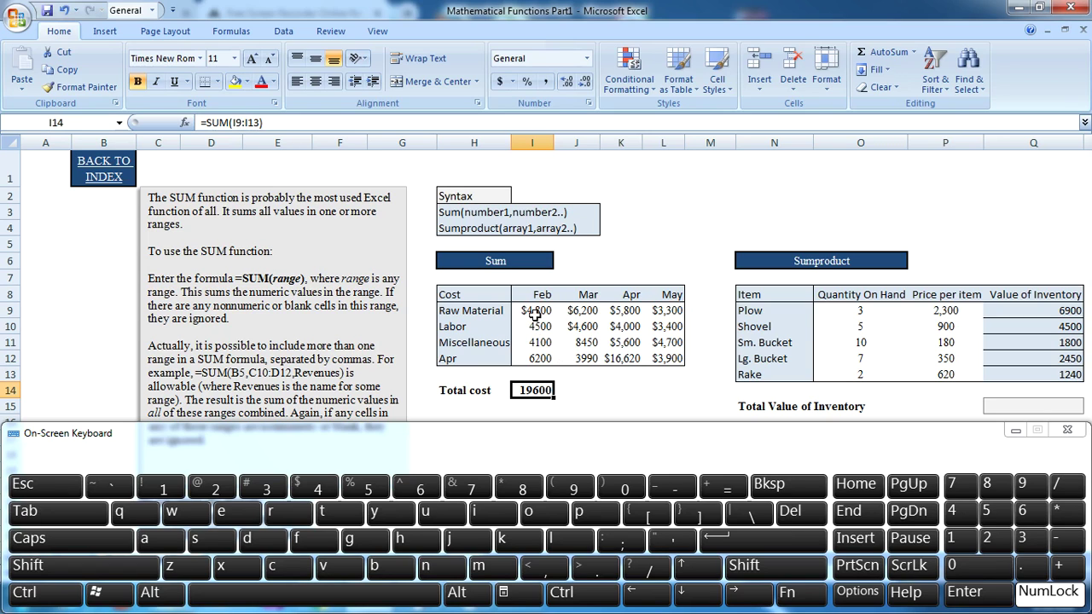
Clear the AutoSum formula from the Total cost cell I14
click(588, 390)
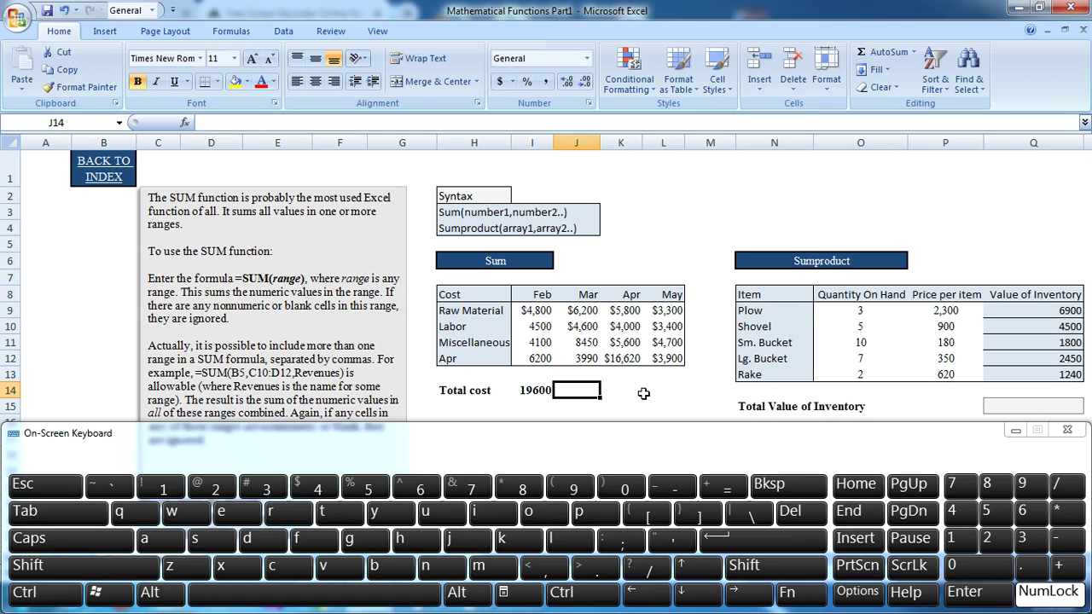
key(Left)
key(Delete)
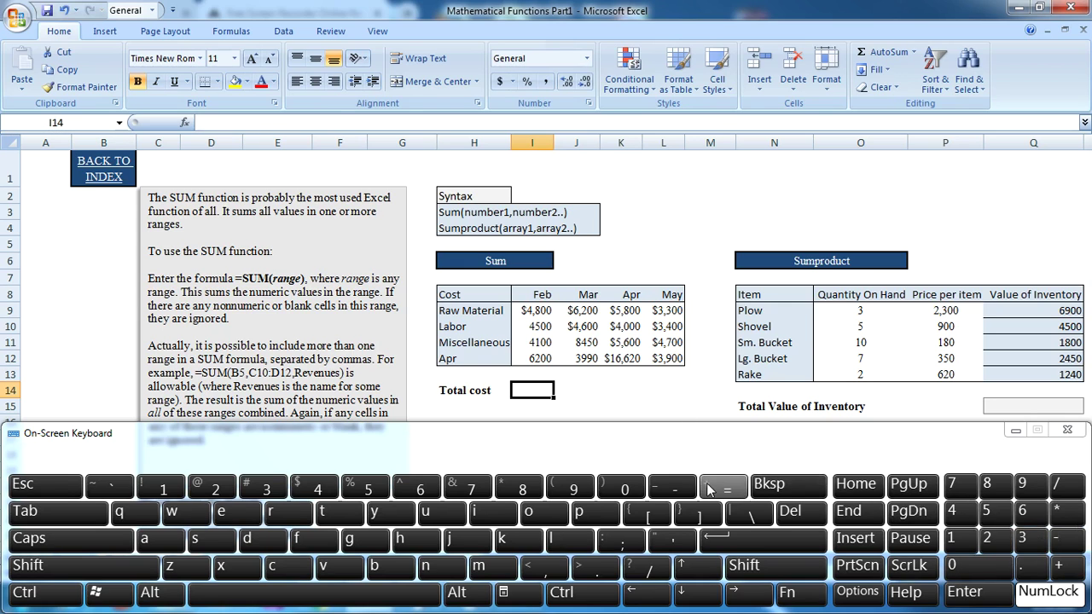
Begin the formula +SUM( in the empty Feb Total cost cell I14
click(1061, 567)
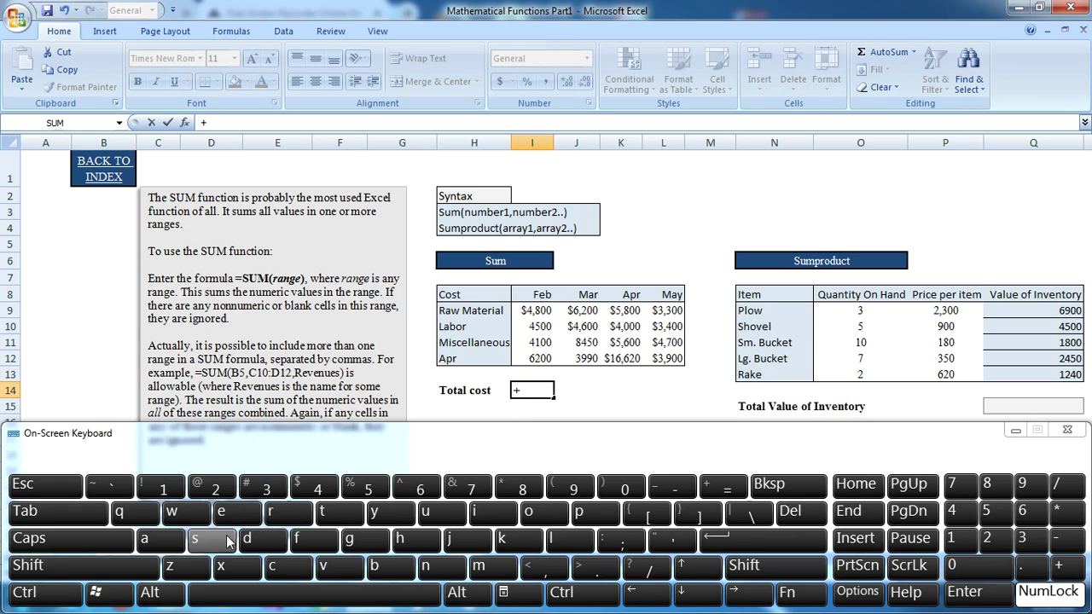
click(195, 539)
click(441, 516)
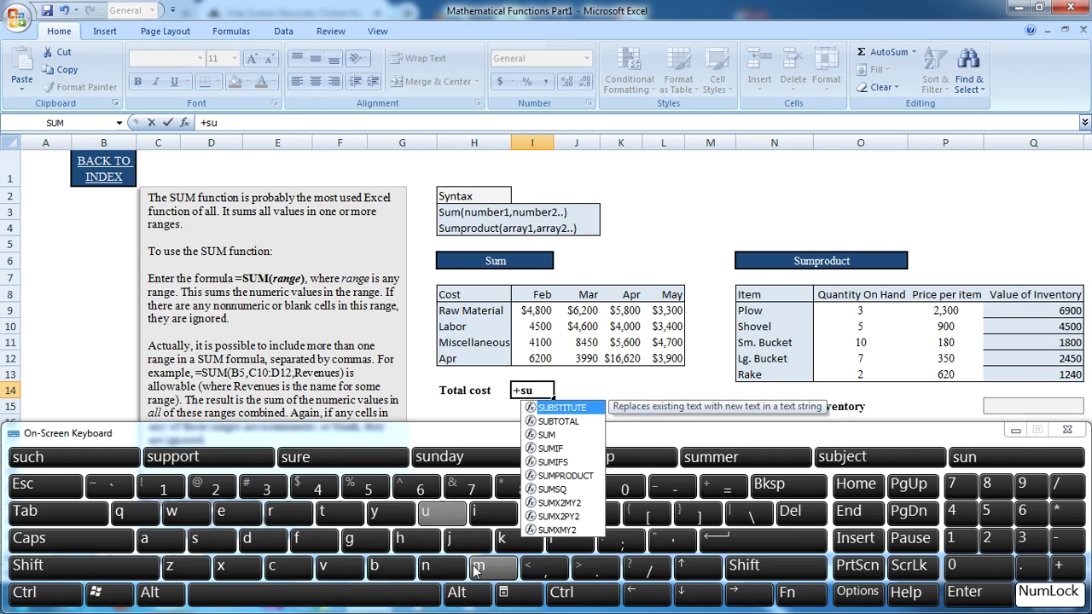
click(478, 565)
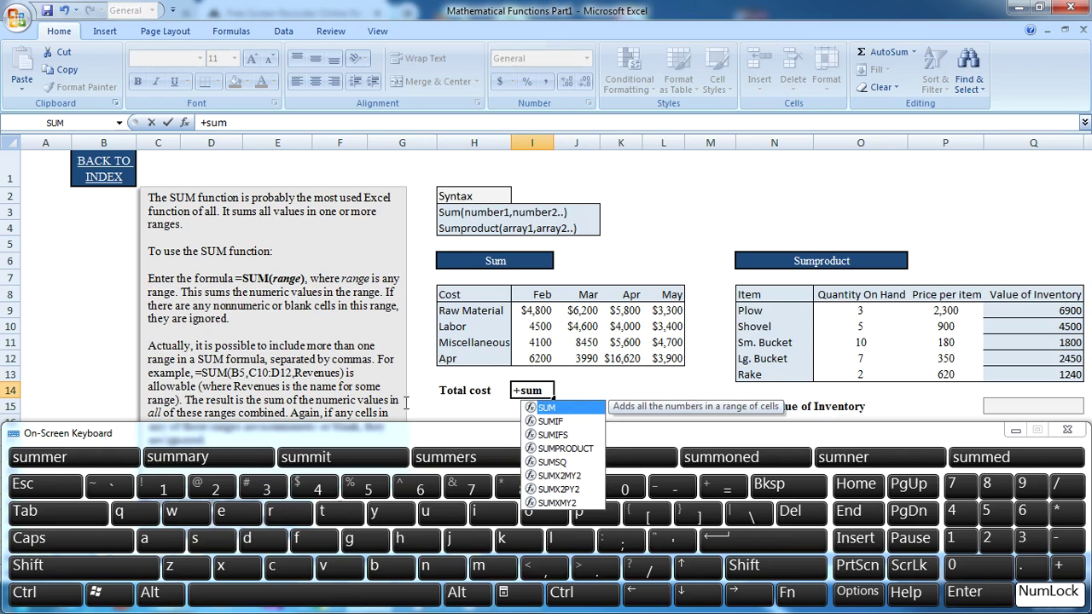
click(75, 518)
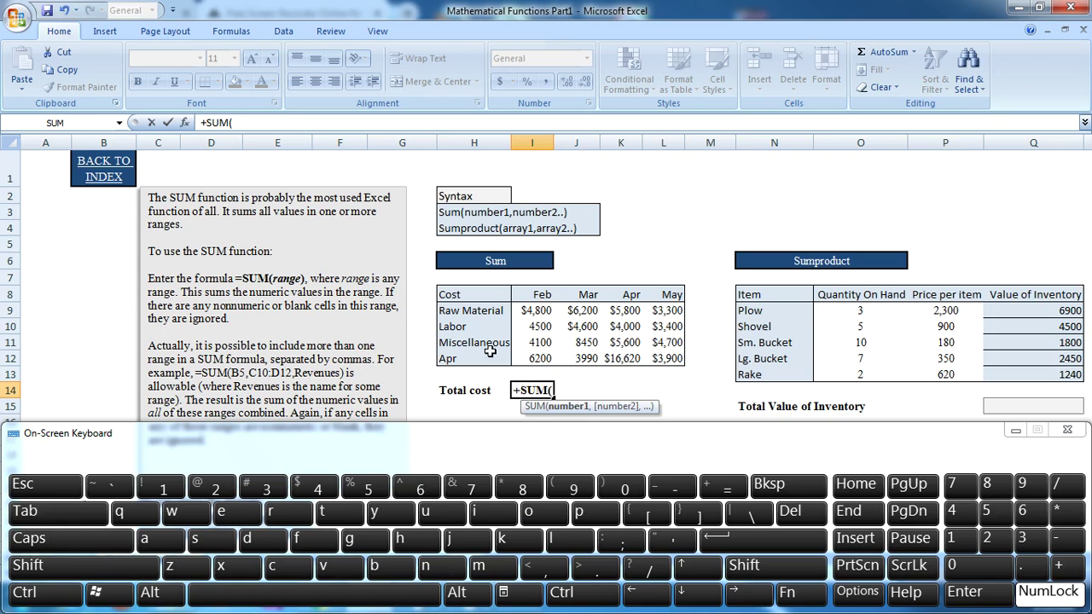
Point the open SUM argument at I9 and move the reference down to I12 and up to I8
click(531, 310)
click(54, 601)
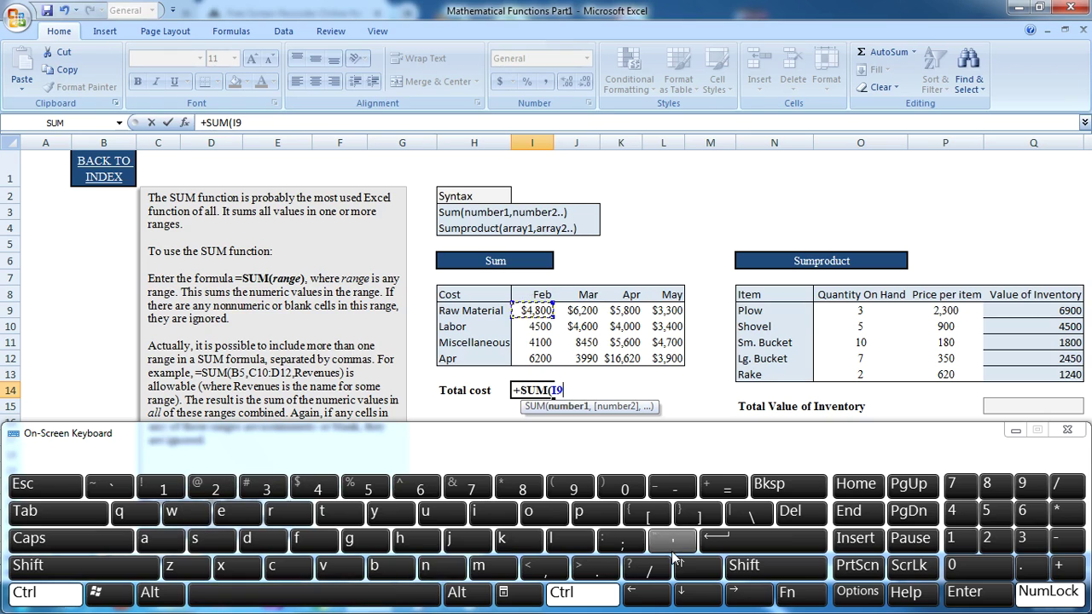
click(685, 592)
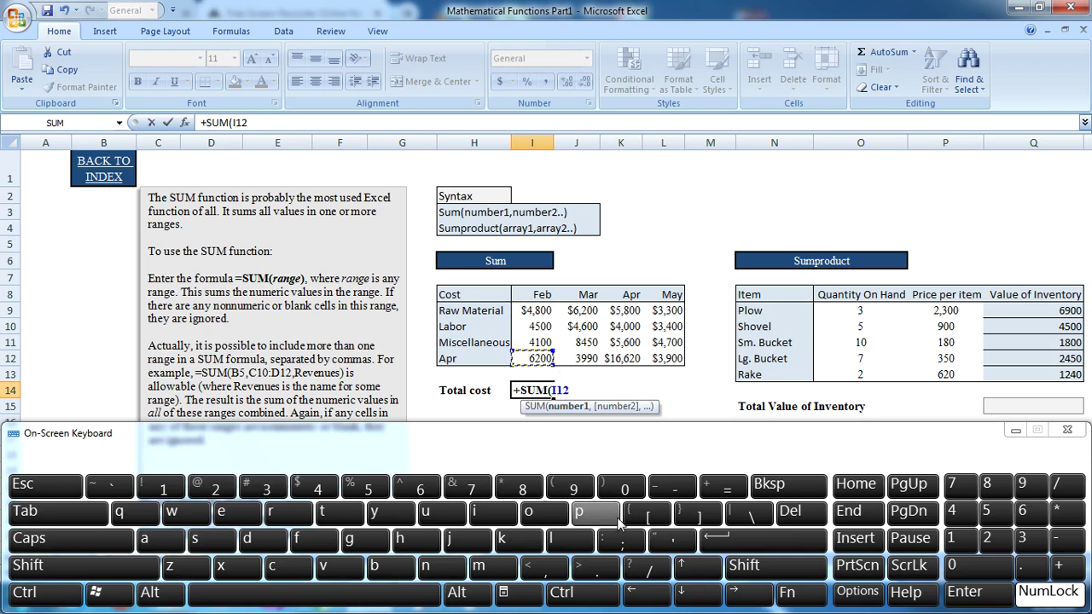
click(26, 594)
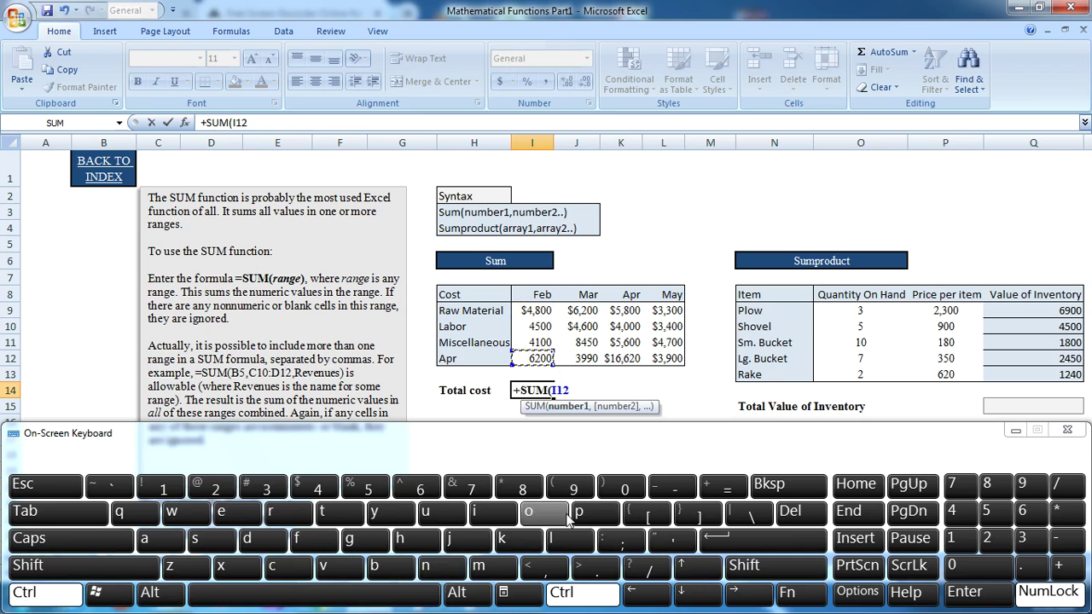
click(705, 568)
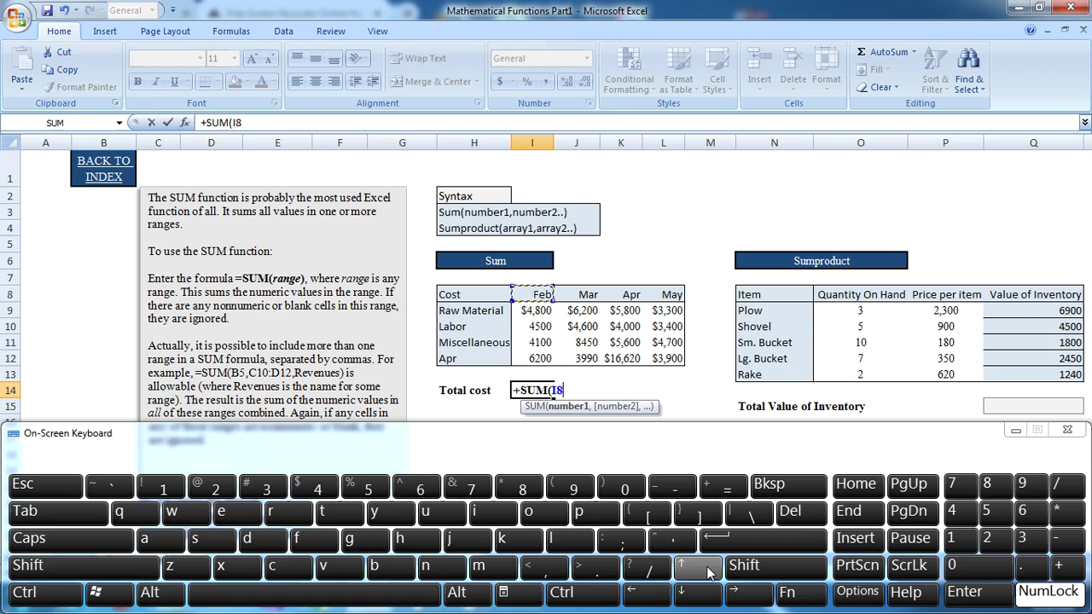
Return the SUM reference to I9 and extend it down to the last Feb cost, giving I9:I12
click(533, 313)
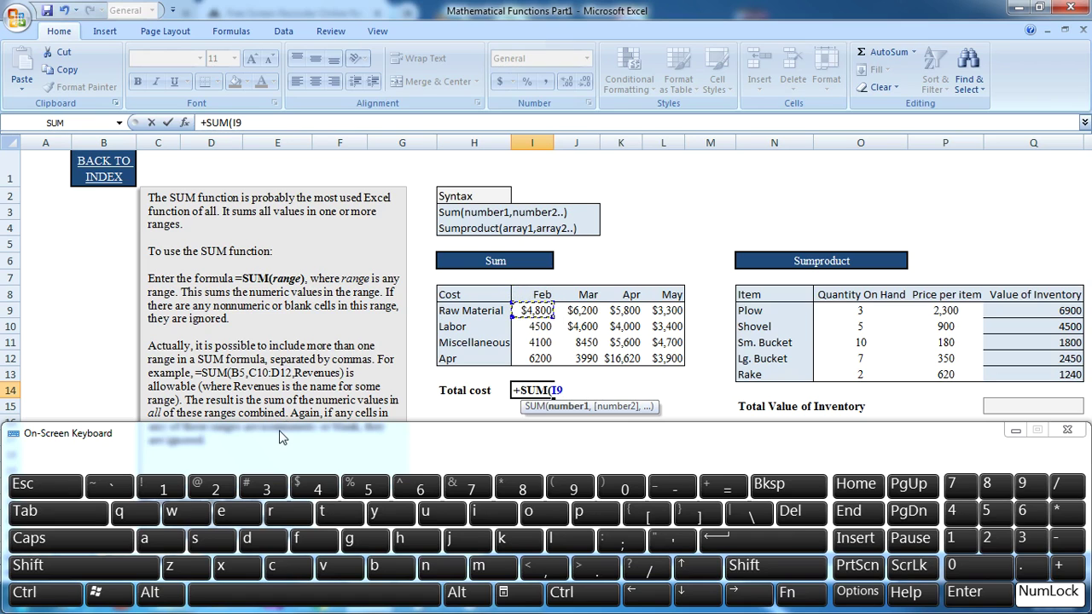
click(58, 593)
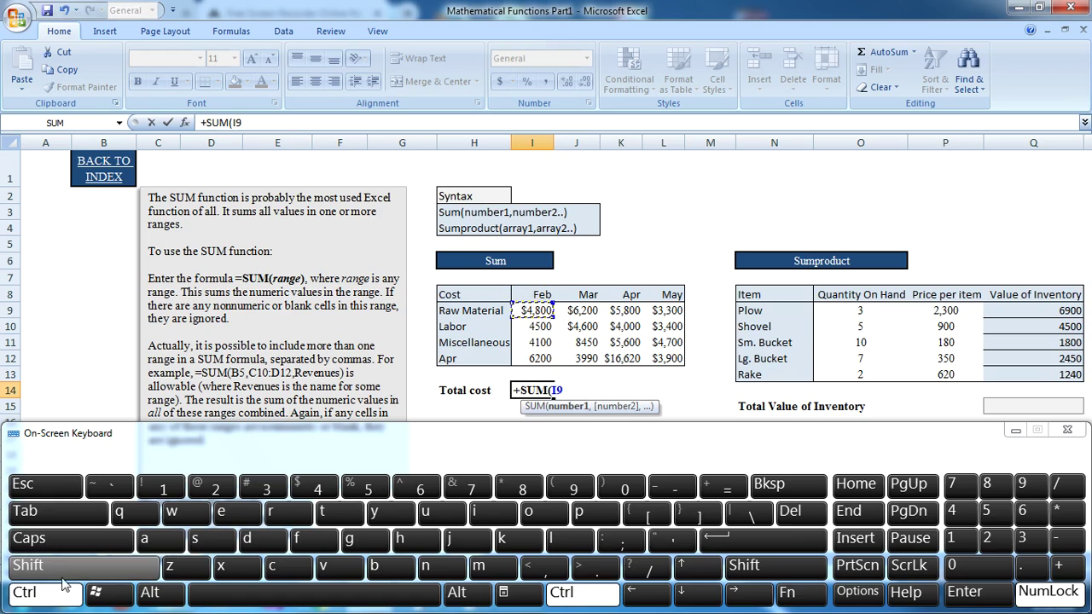
click(70, 570)
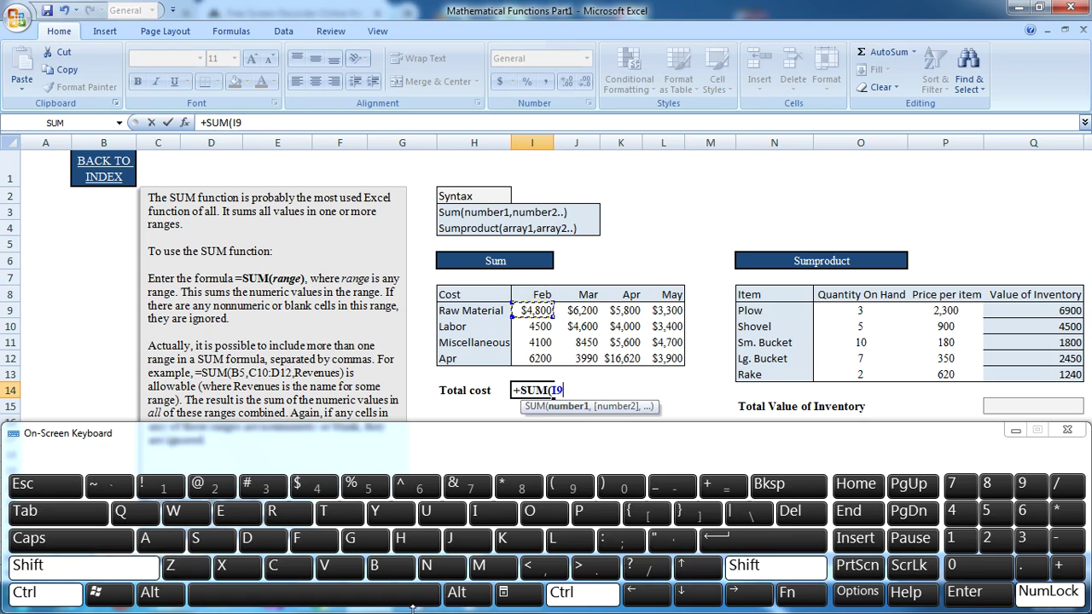
click(693, 595)
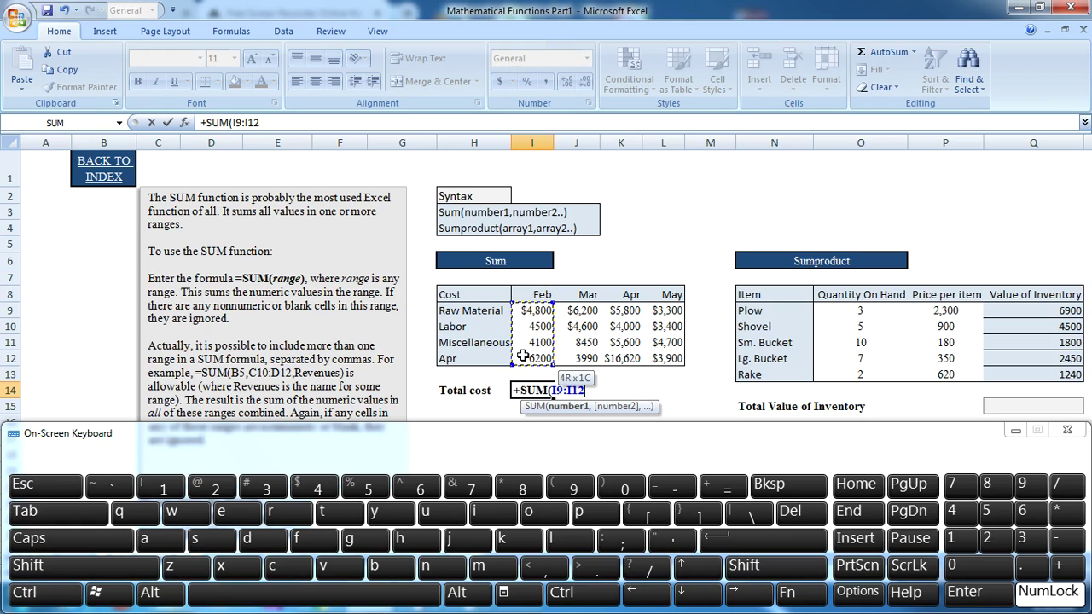
Reselect the Feb costs I9:I12 as the SUM argument and enter the formula in I14
click(533, 314)
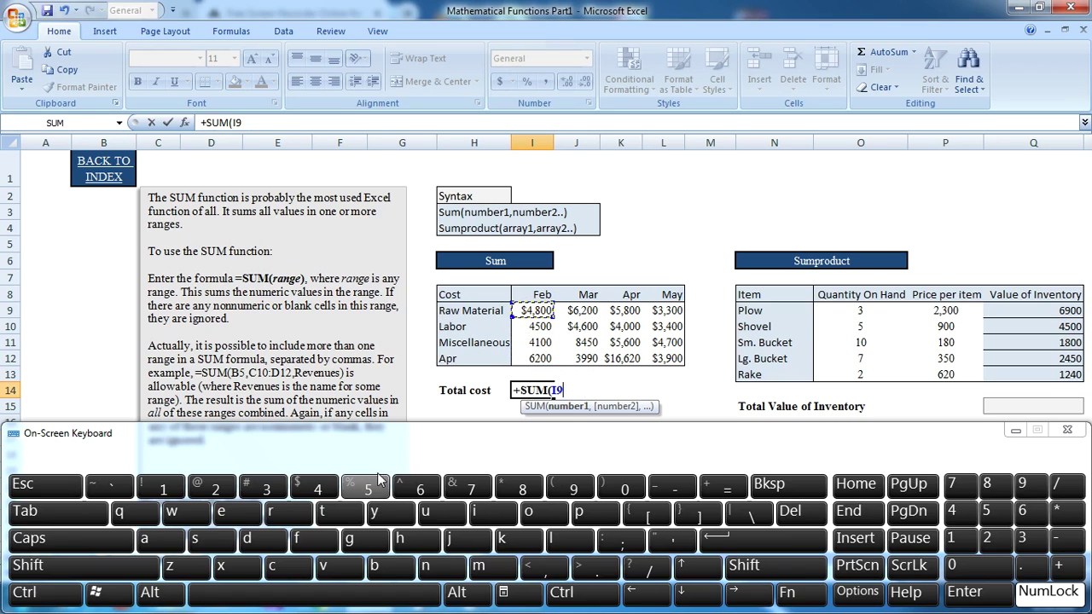
click(60, 598)
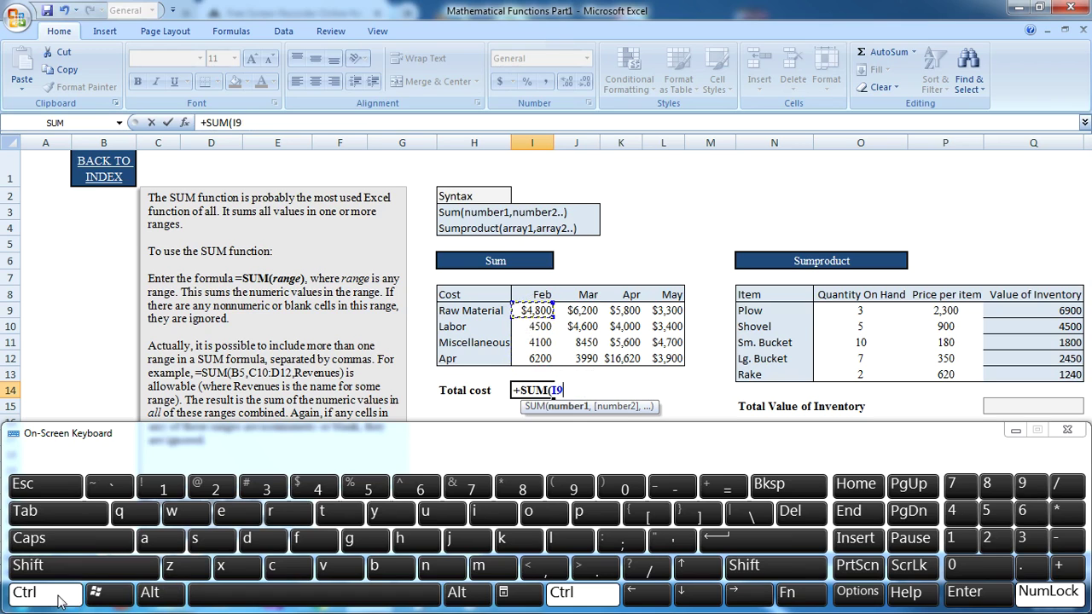
click(67, 567)
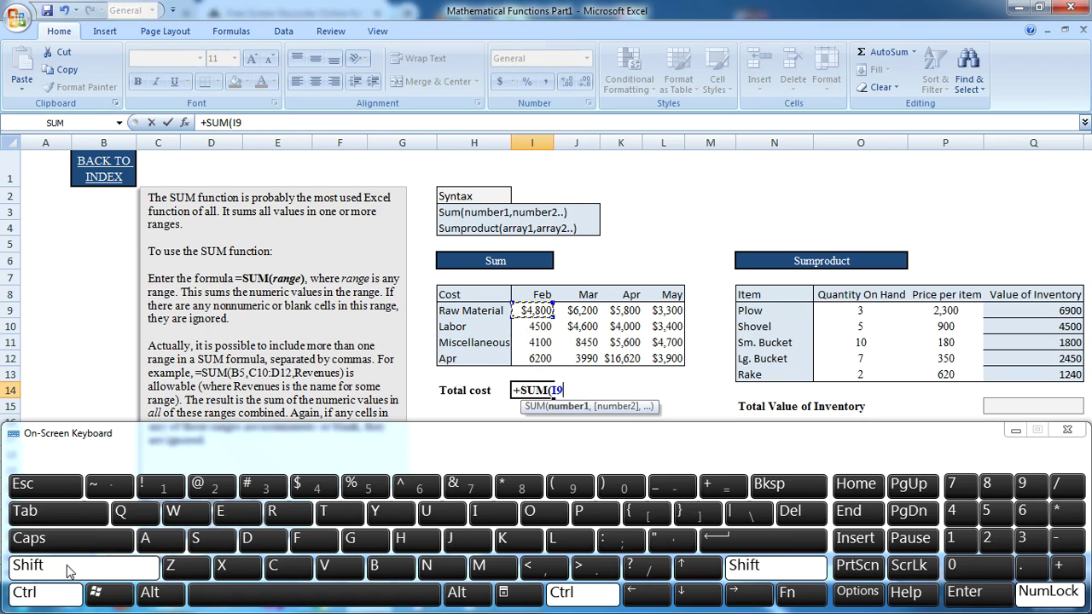
click(695, 593)
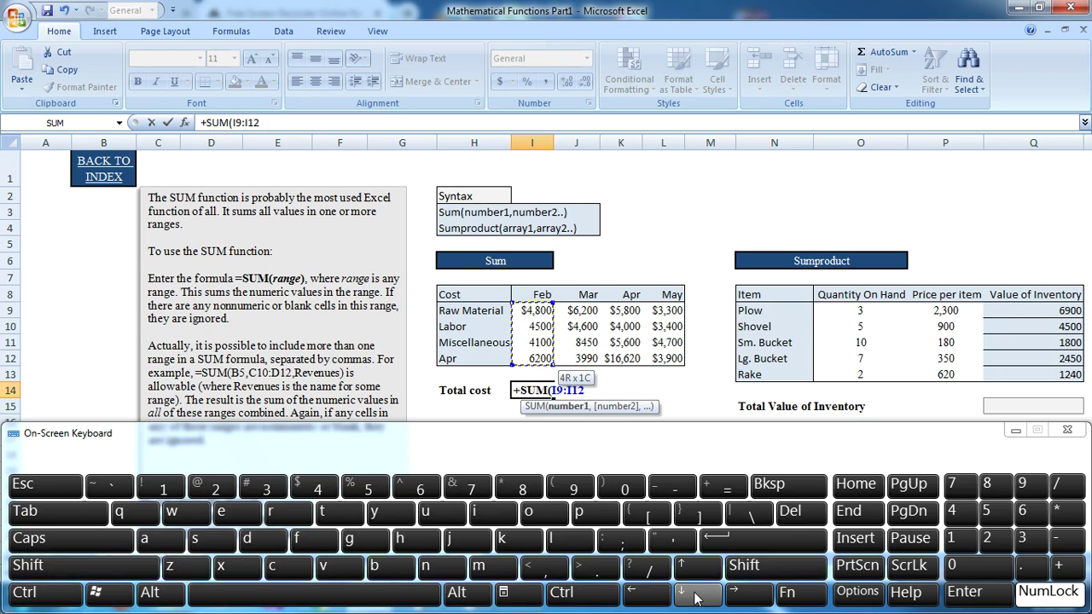
click(741, 536)
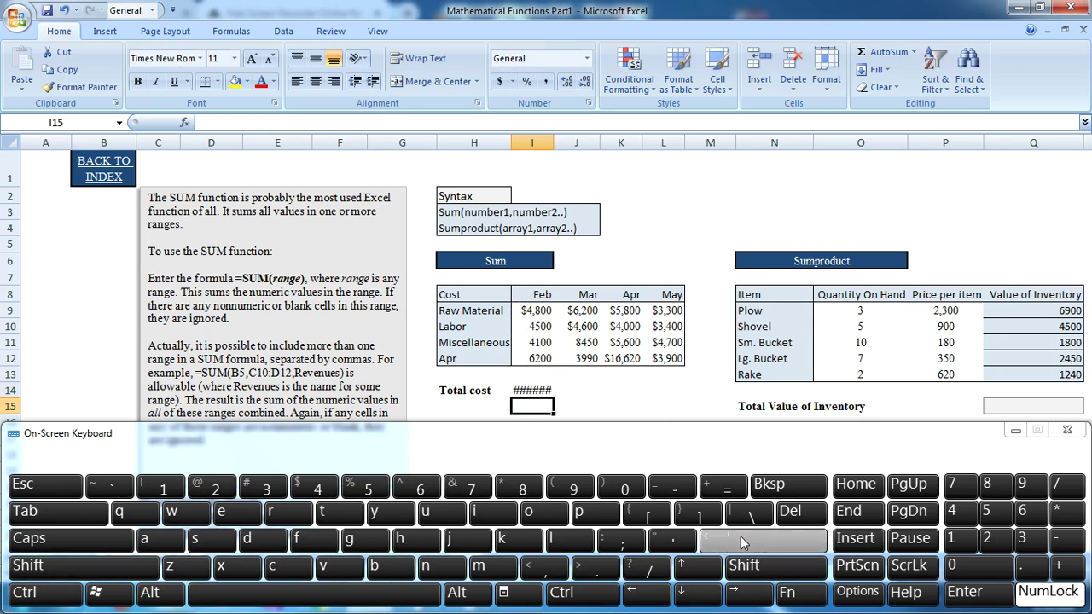
Show the Total cost result in I14 in the General number format
click(532, 389)
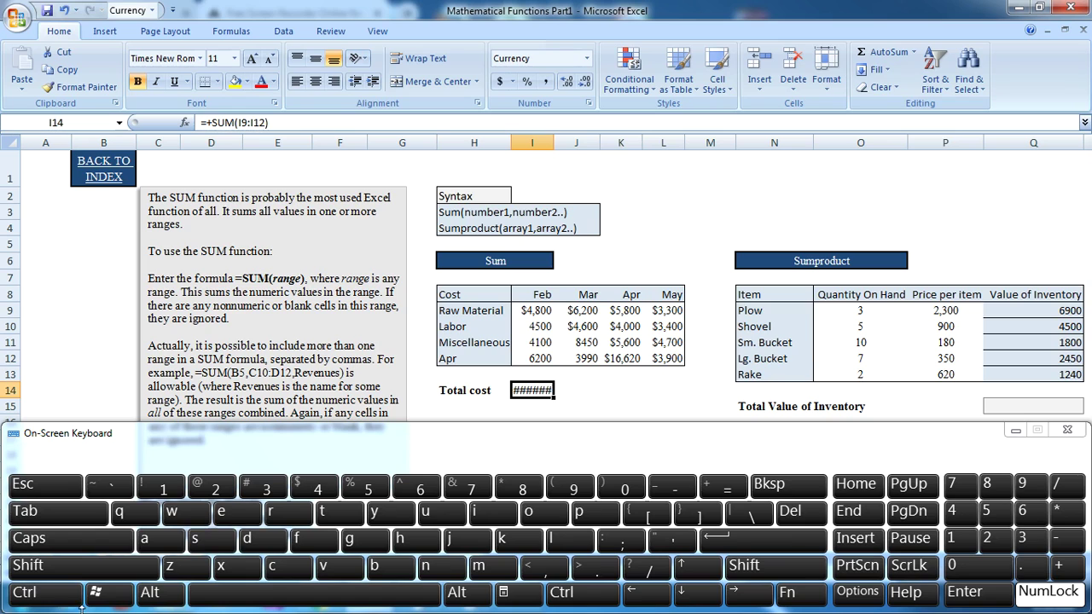
click(27, 597)
click(55, 570)
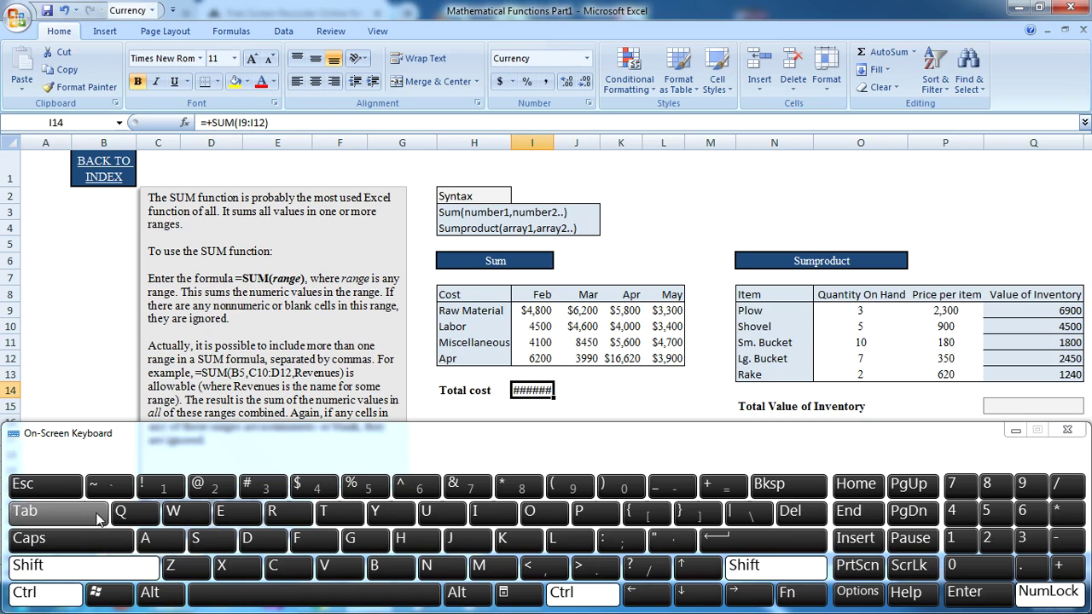
click(111, 485)
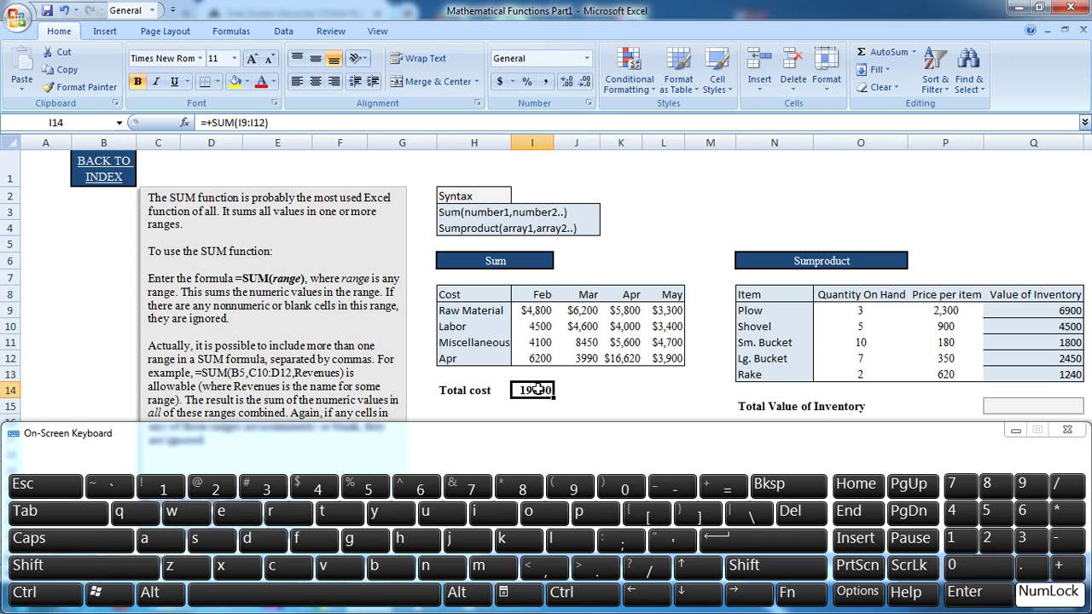
Extend the selection from I14 to the last column of row 14 and jump back to the Total cost label in H14
click(38, 602)
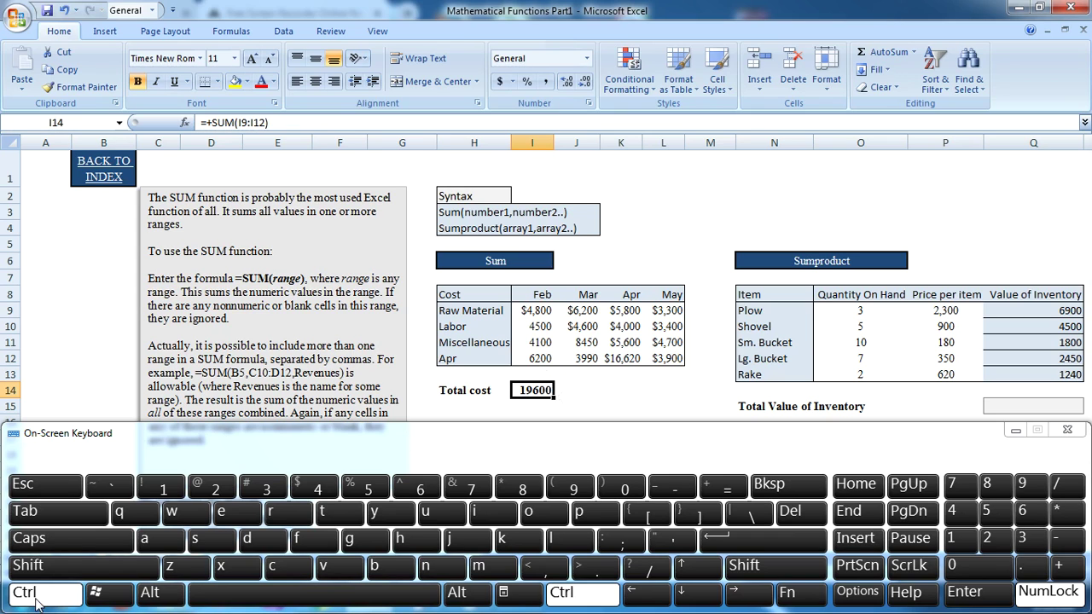
click(59, 573)
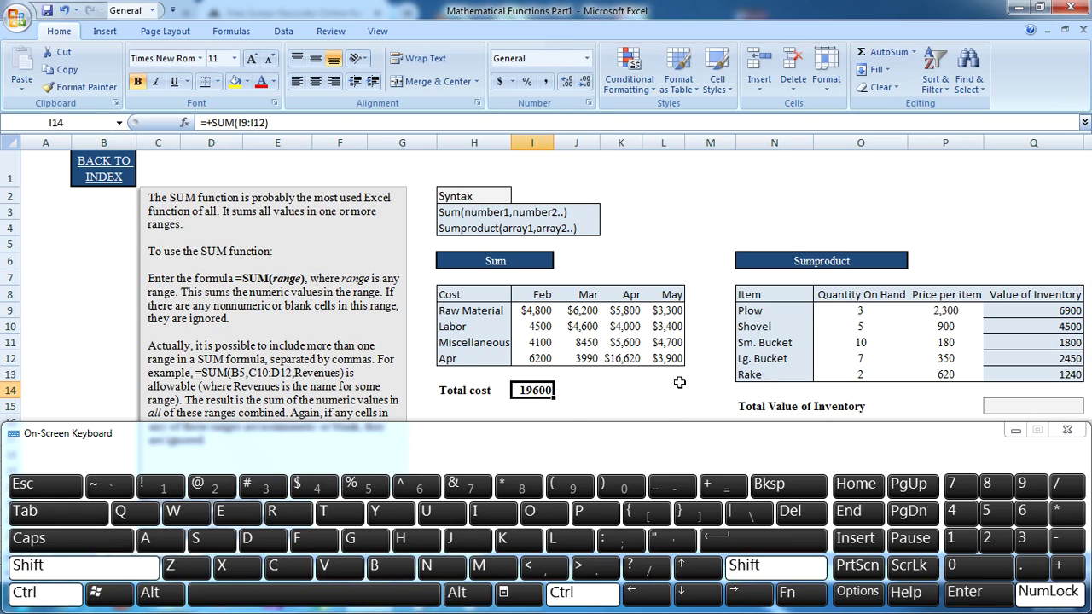
click(735, 592)
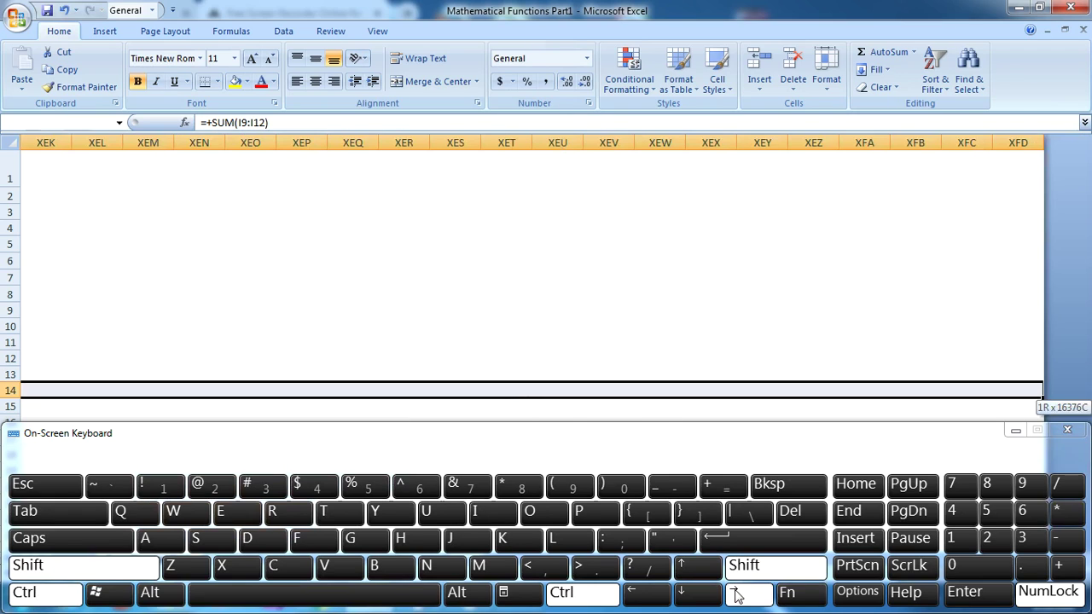
click(646, 592)
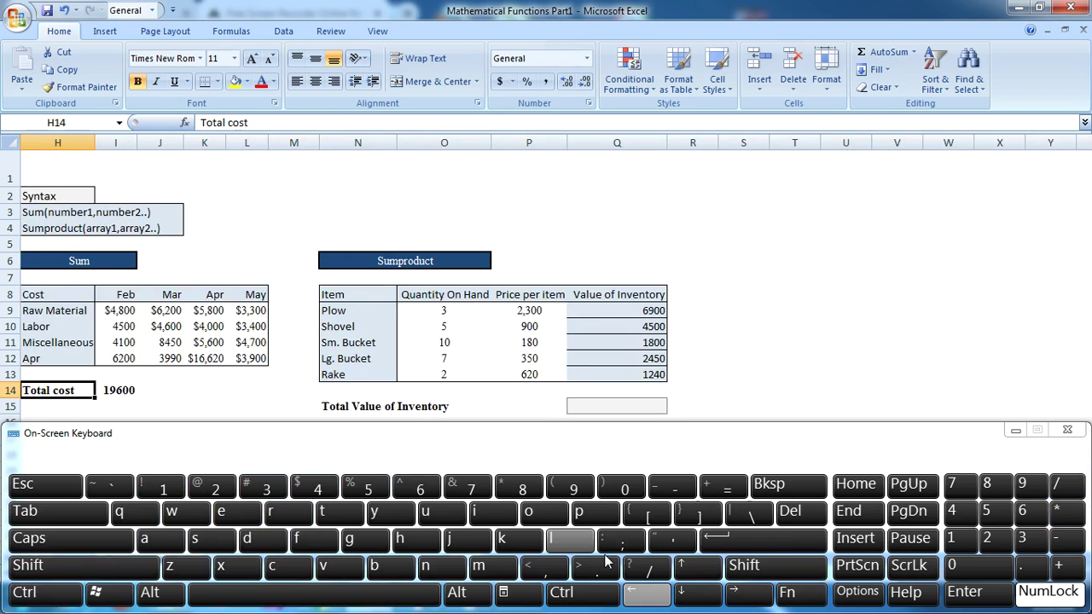
click(118, 394)
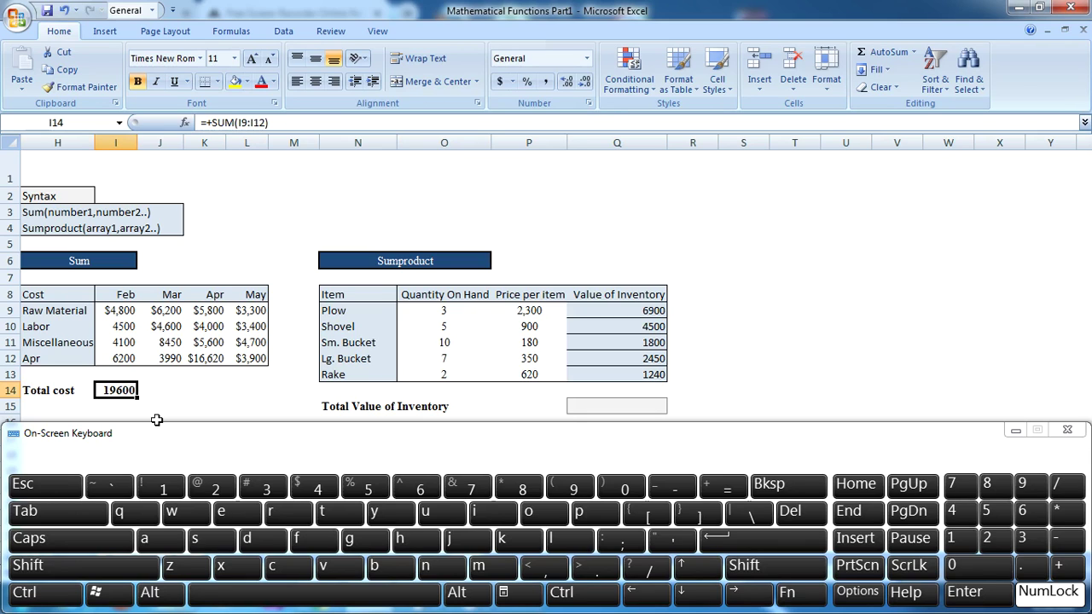
click(70, 568)
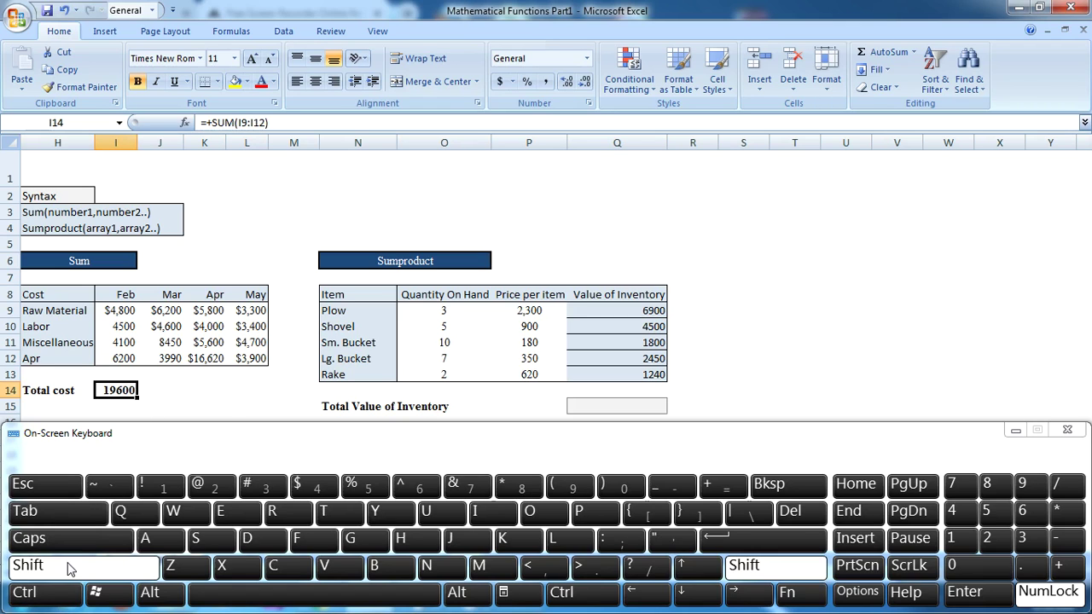
click(751, 595)
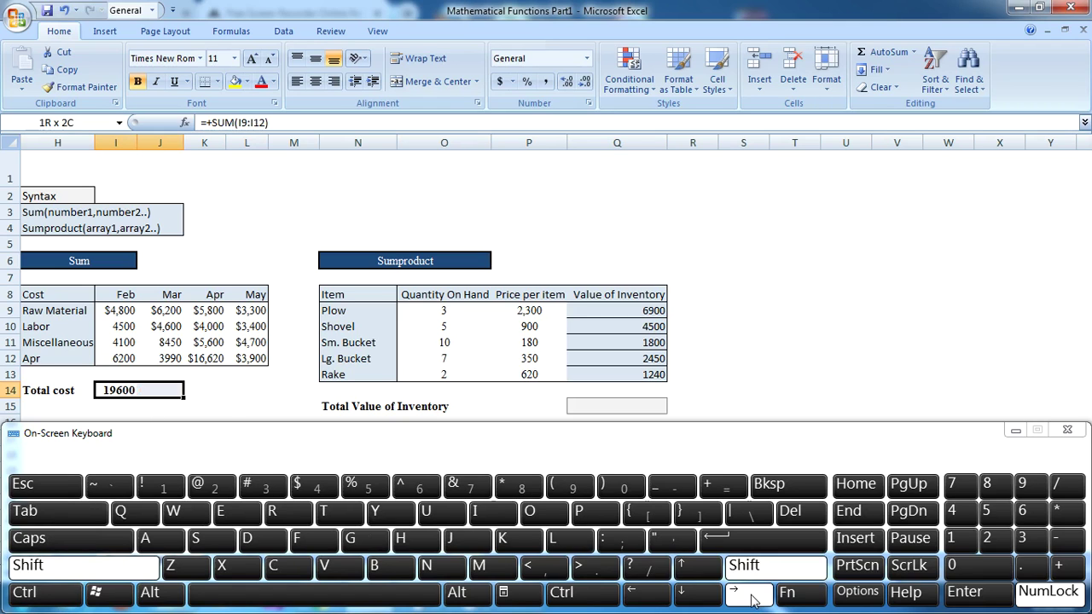
click(751, 595)
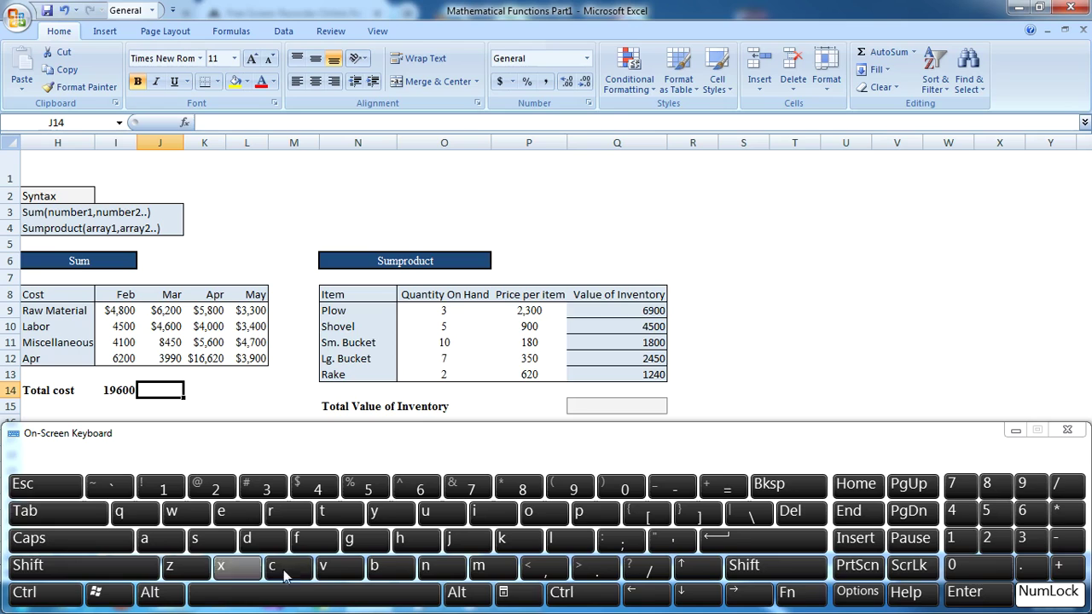
click(111, 393)
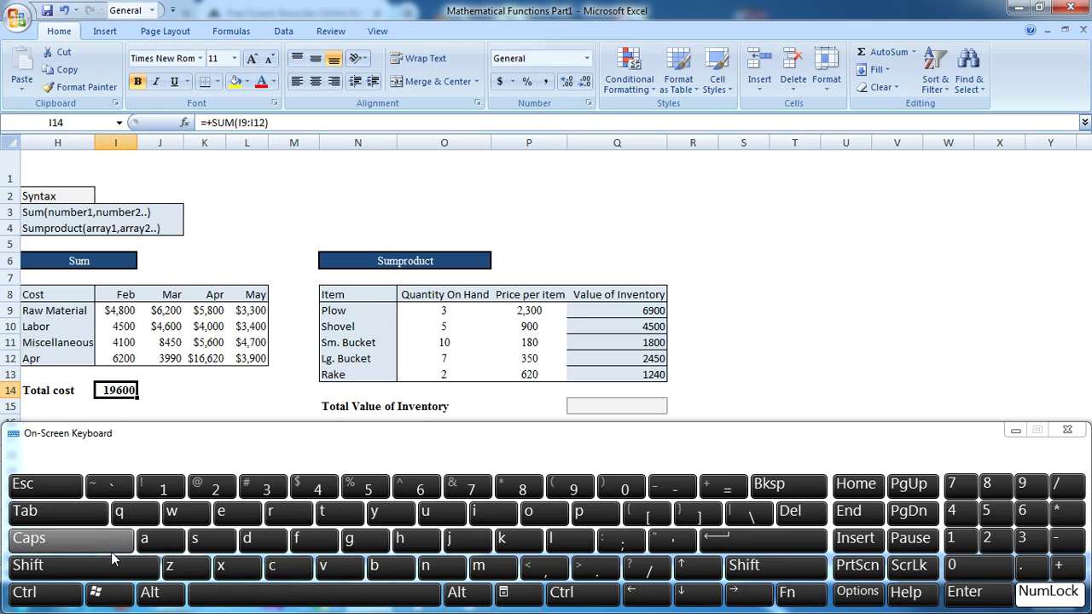
Extend the selection from the Feb total in I14 across to the May column, covering I14:L14
click(39, 597)
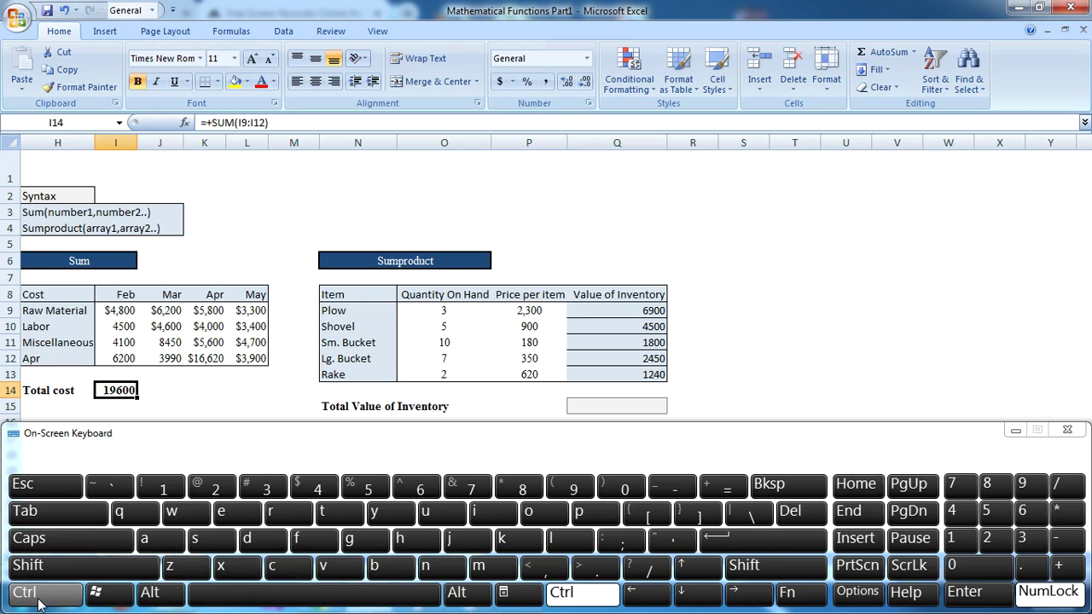
key(shift)
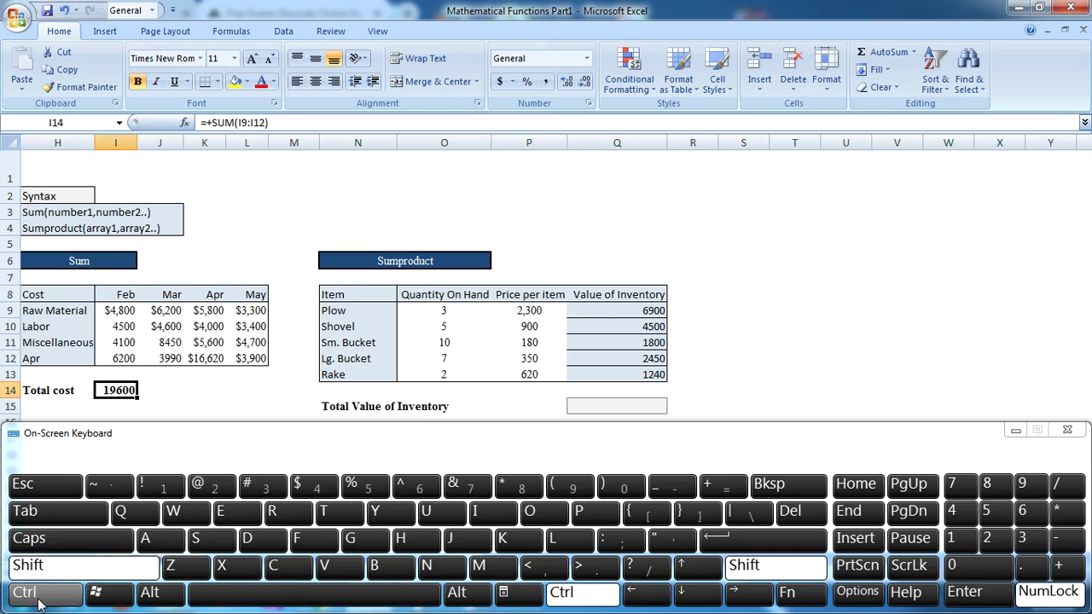
key(ctrl+shift+Right)
key(ctrl+shift+Left)
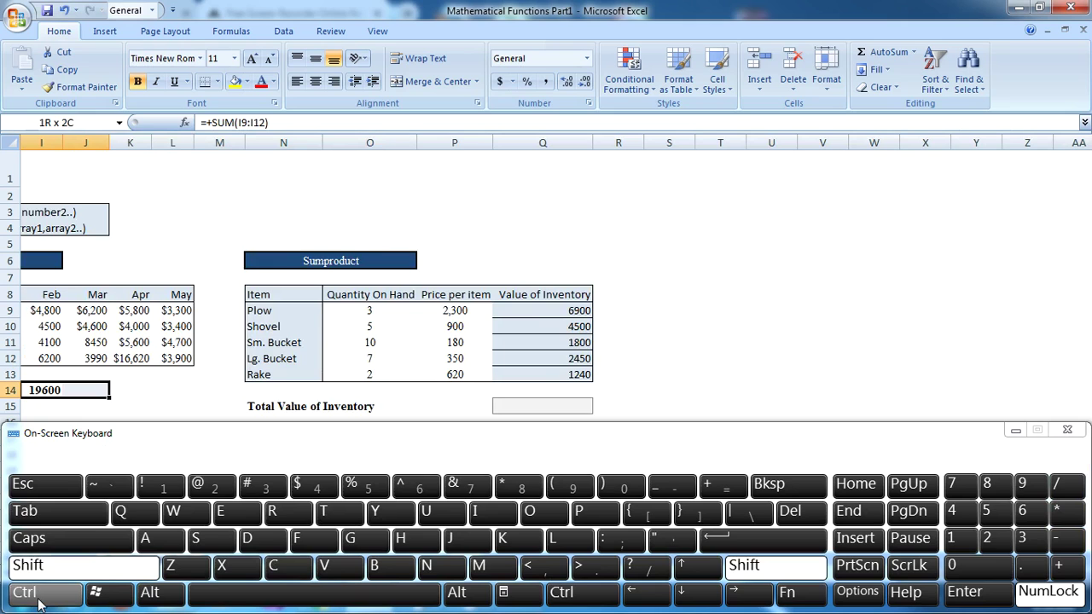
key(shift+Right)
key(shift+Right)
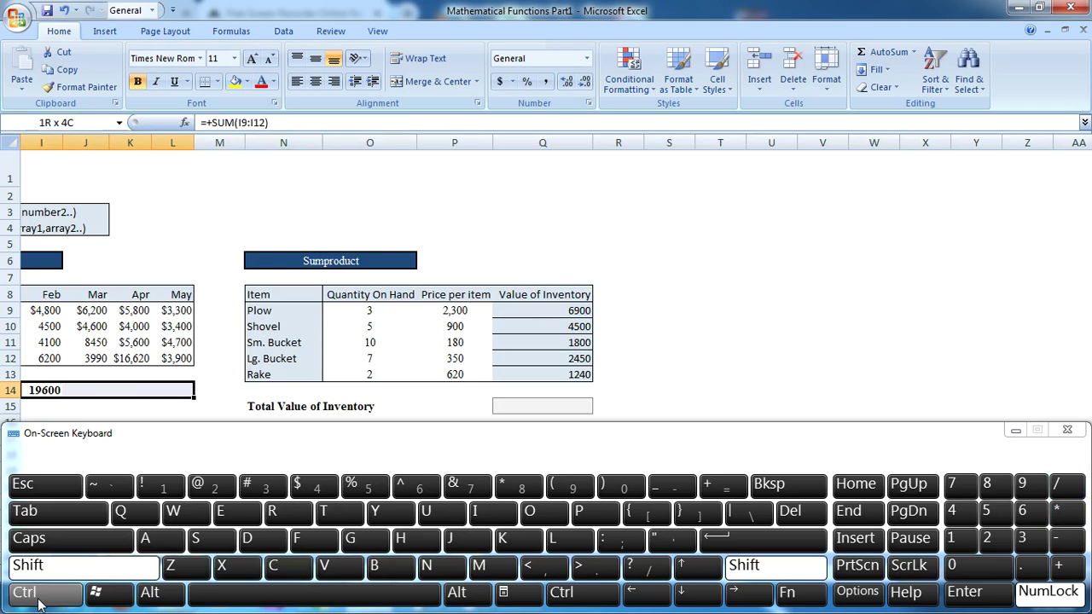
Drop the row 14 selection, move out to G14 and return to the Feb total in I14
key(Left)
key(Left)
key(Left)
key(Left)
key(Right)
key(Right)
key(Right)
key(Right)
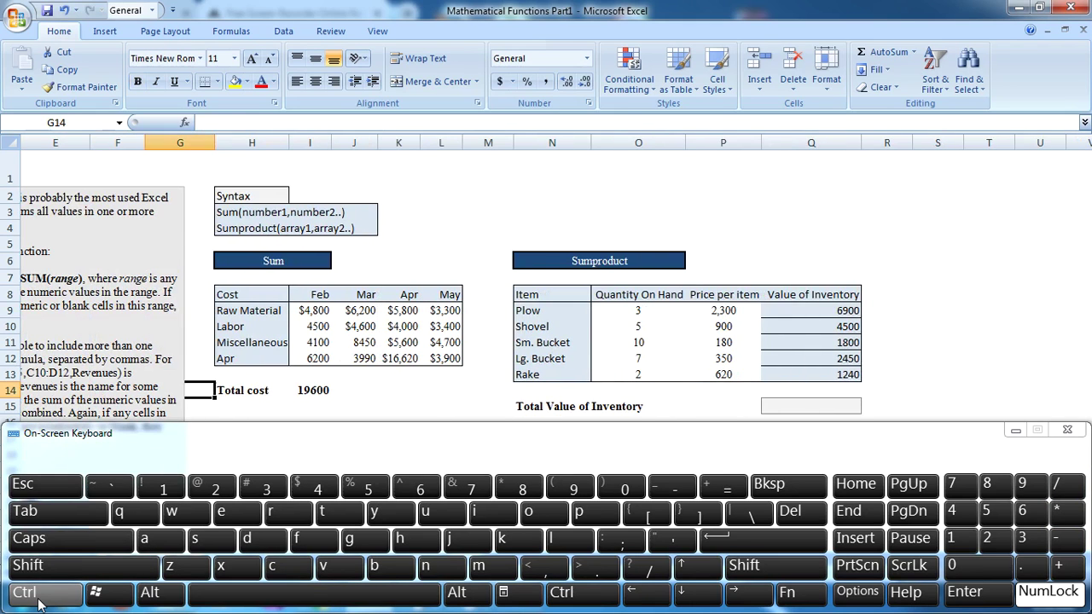
Select I14:L14 and fill the Total cost SUM formula right into the Mar, Apr and May columns
key(shift)
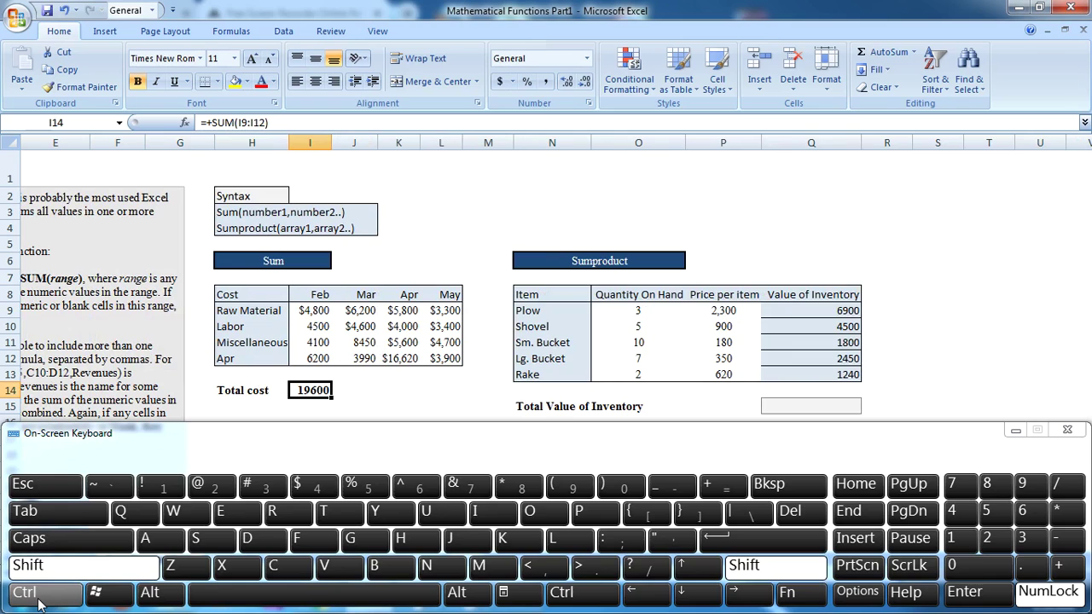
click(740, 595)
click(740, 594)
click(740, 595)
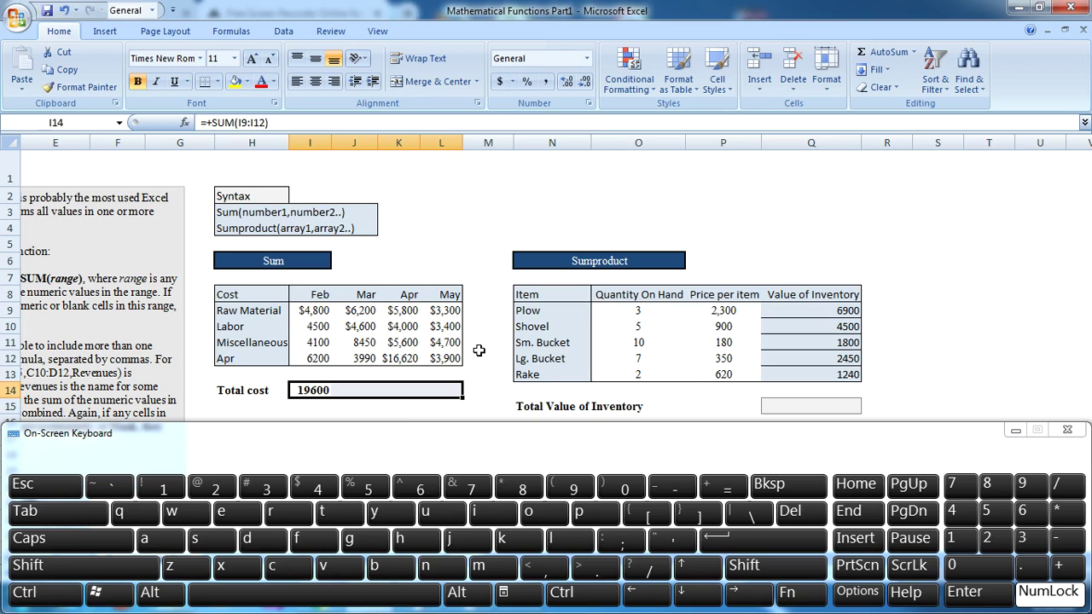
click(72, 595)
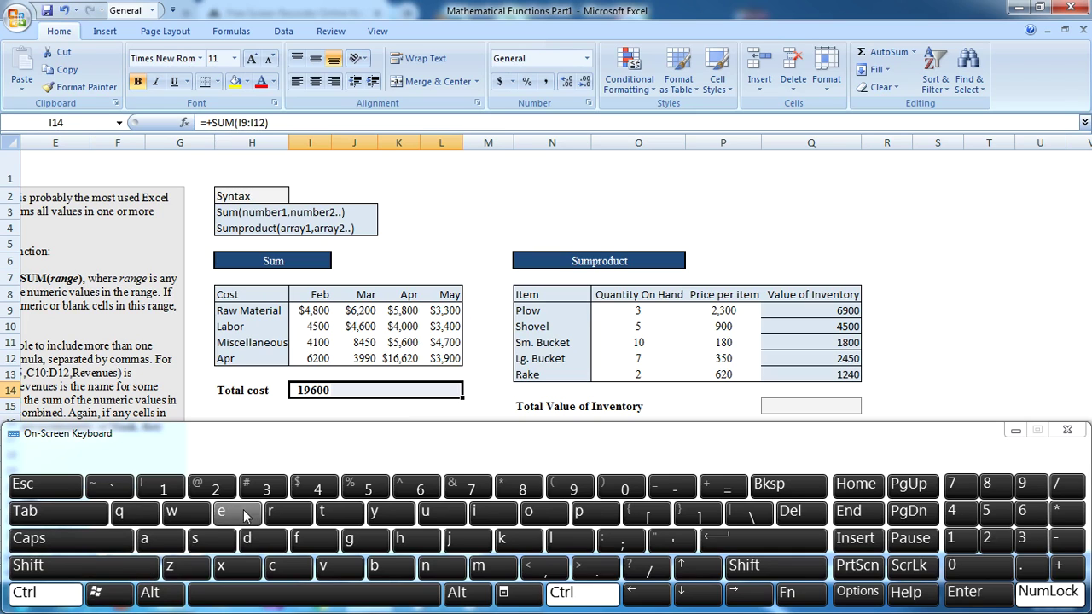
click(294, 515)
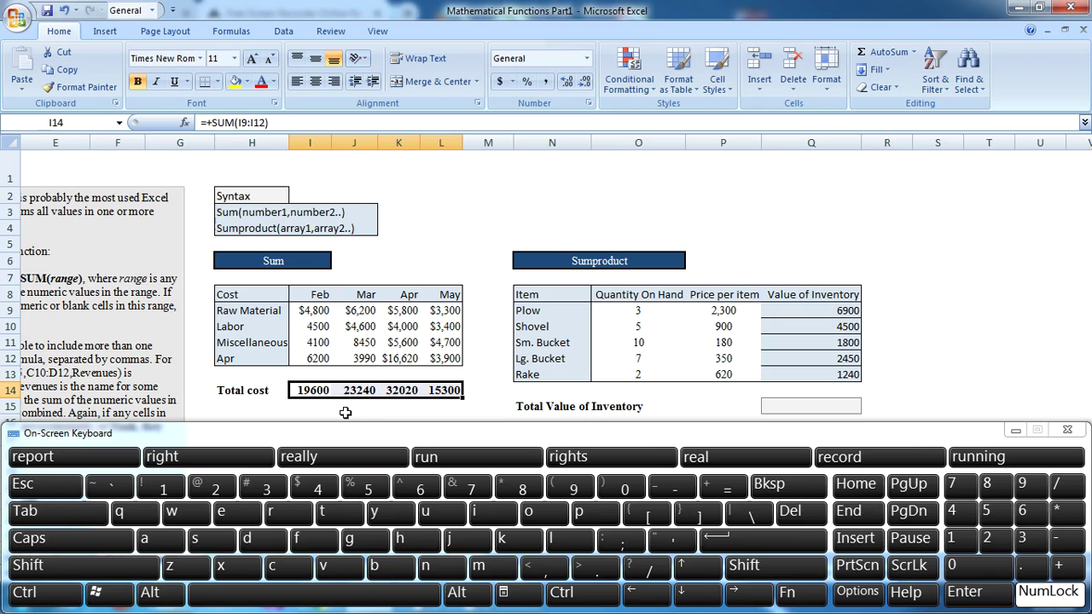
Total the Raw Material costs I9:L9 in M9 with AutoSum and reselect M9
click(469, 392)
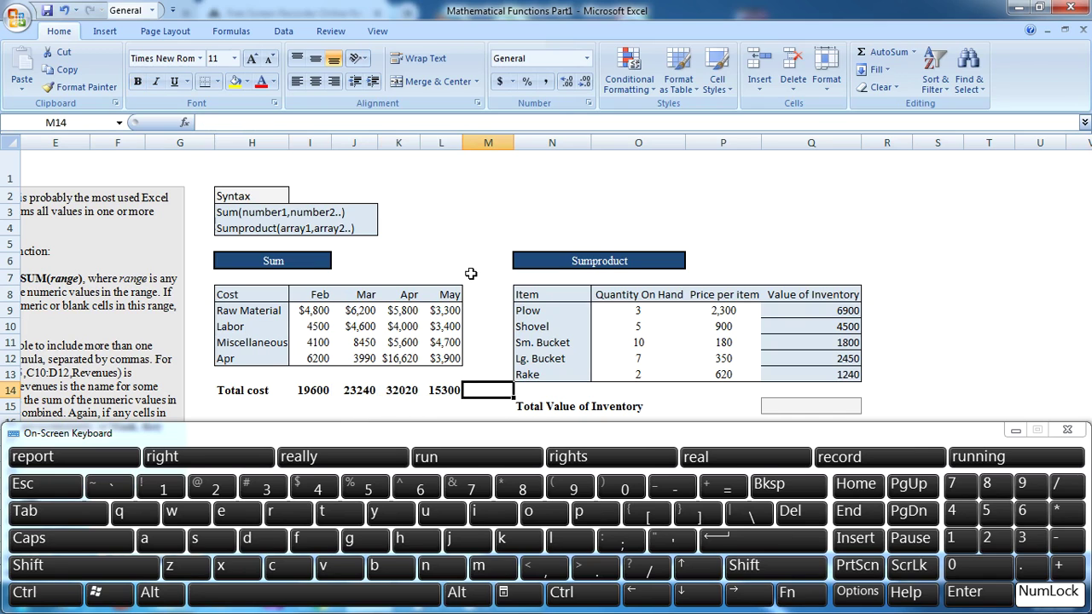
click(475, 311)
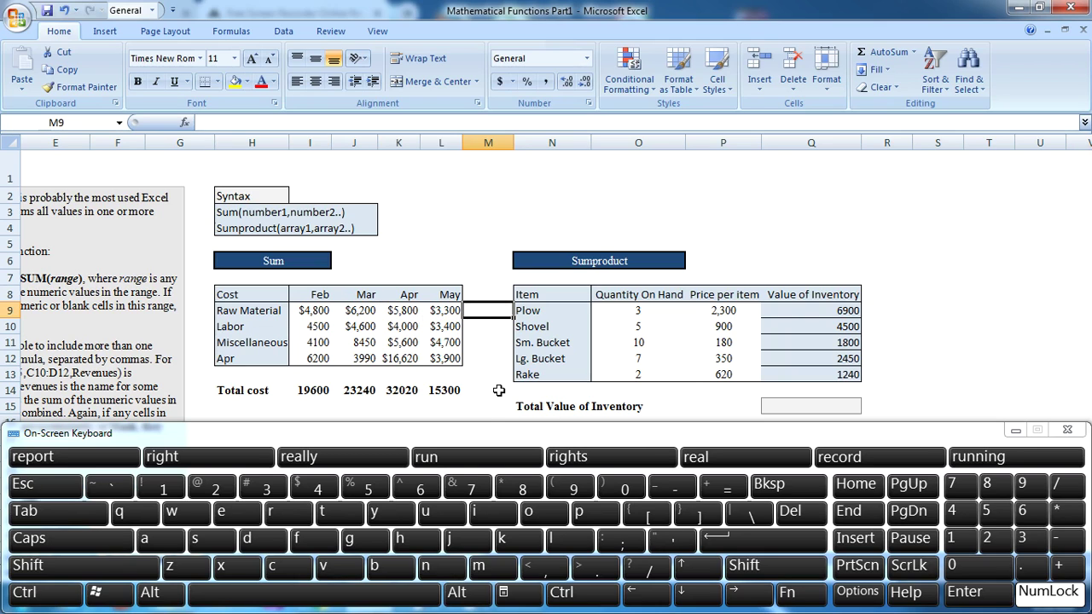
click(159, 592)
click(724, 488)
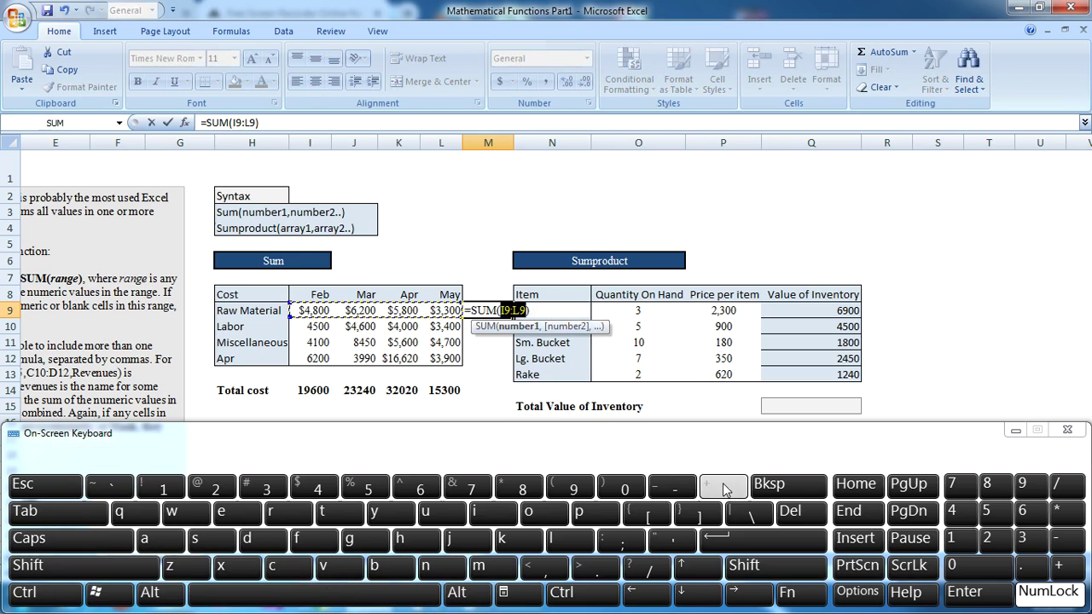
click(755, 539)
click(499, 310)
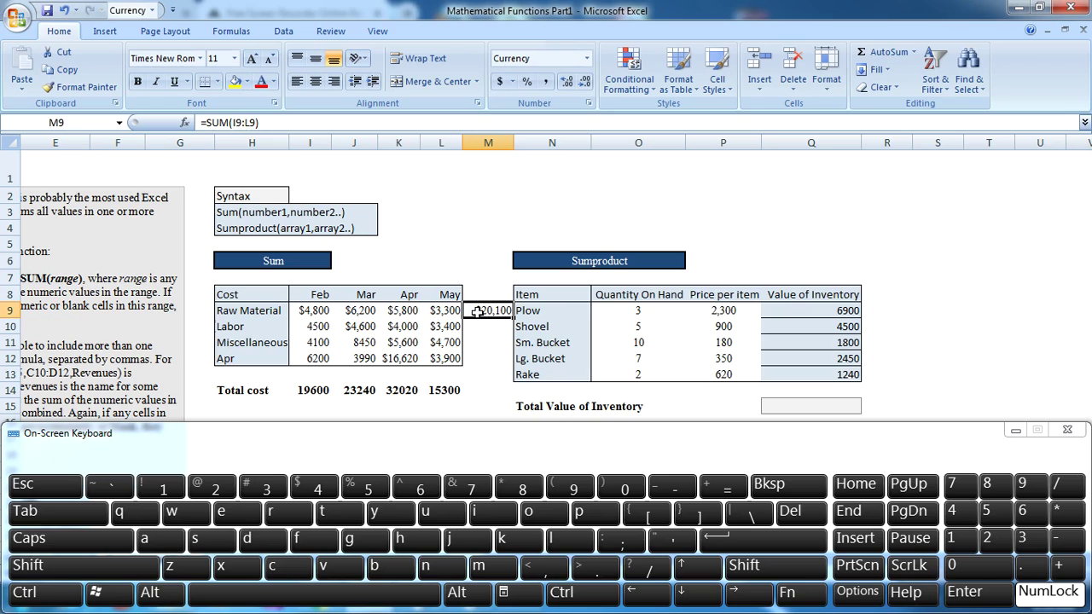
Jump from L9 to the last May cost, select M12 up to M9 and fill the row total formula down
click(440, 312)
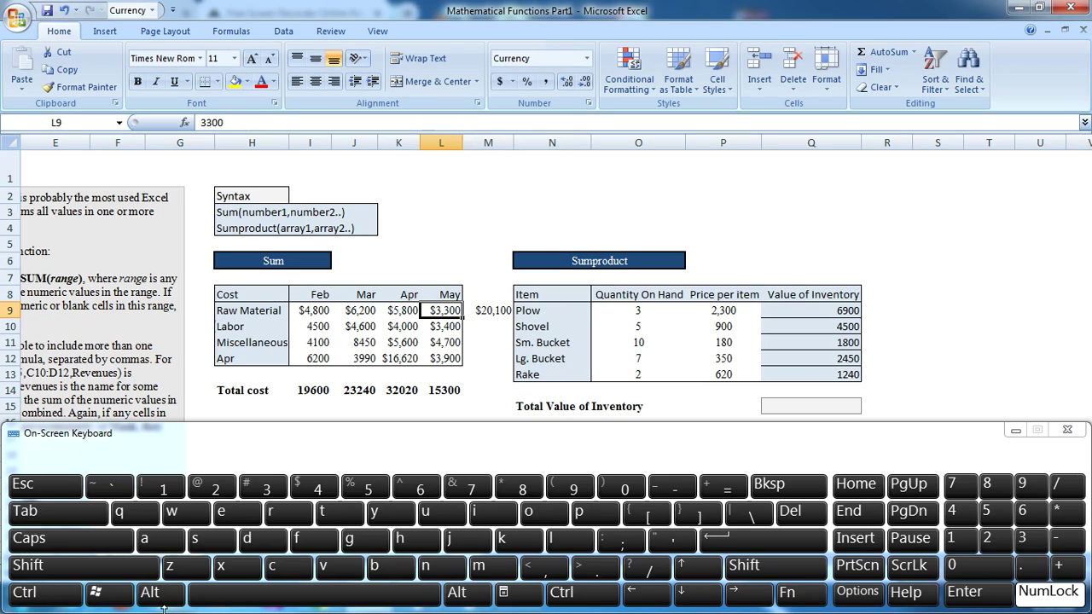
click(23, 593)
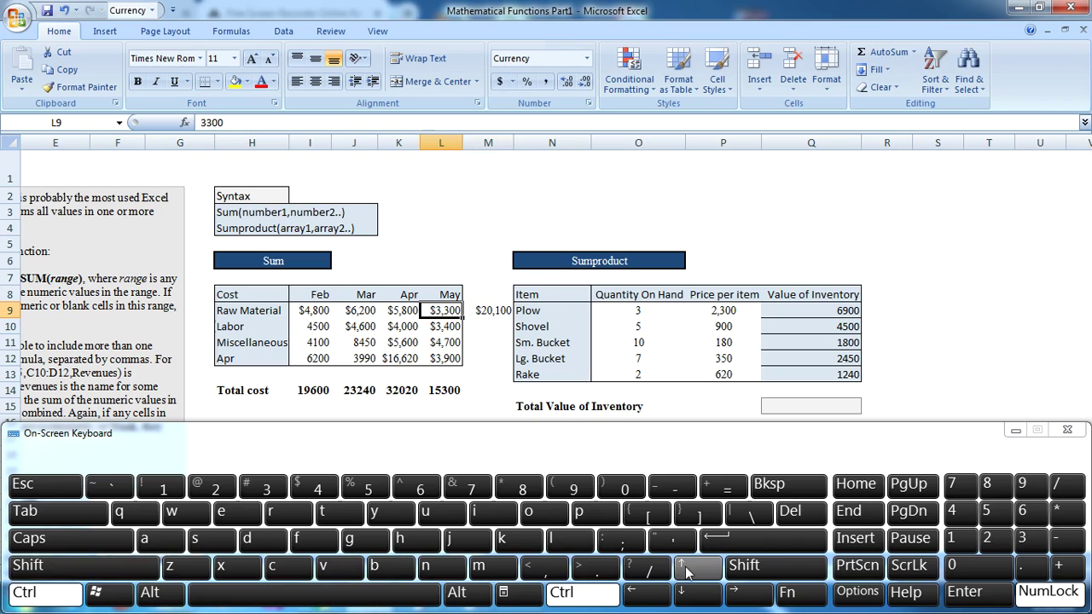
click(698, 594)
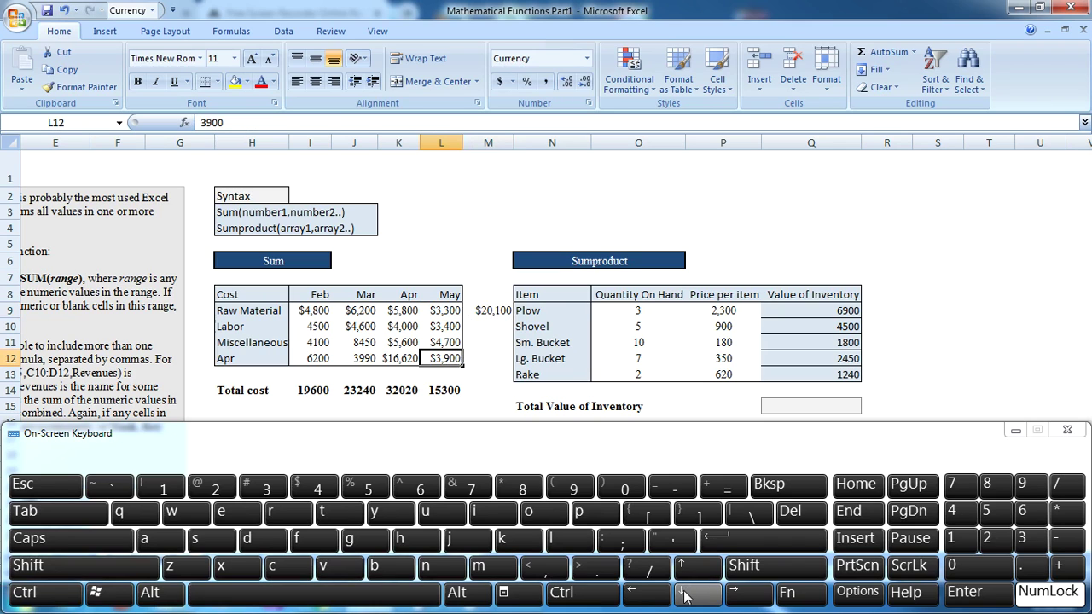
click(483, 358)
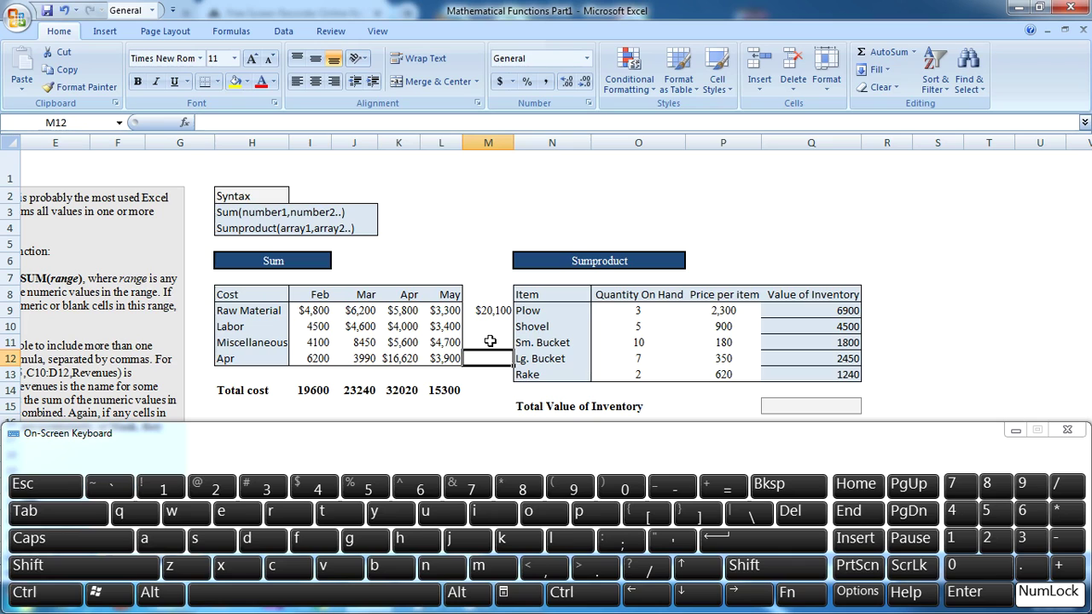
click(25, 596)
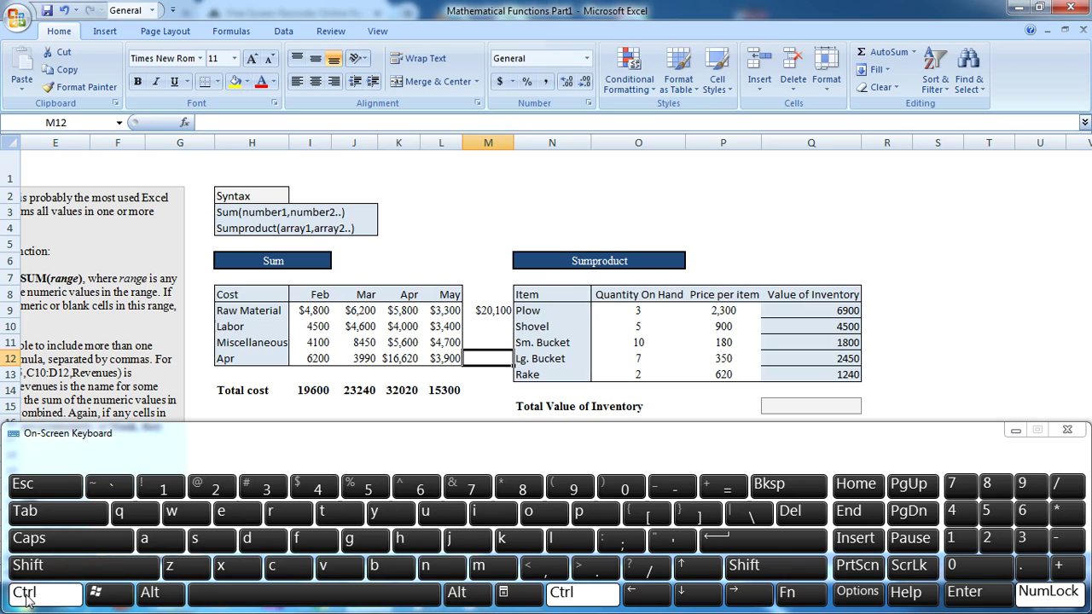
click(39, 573)
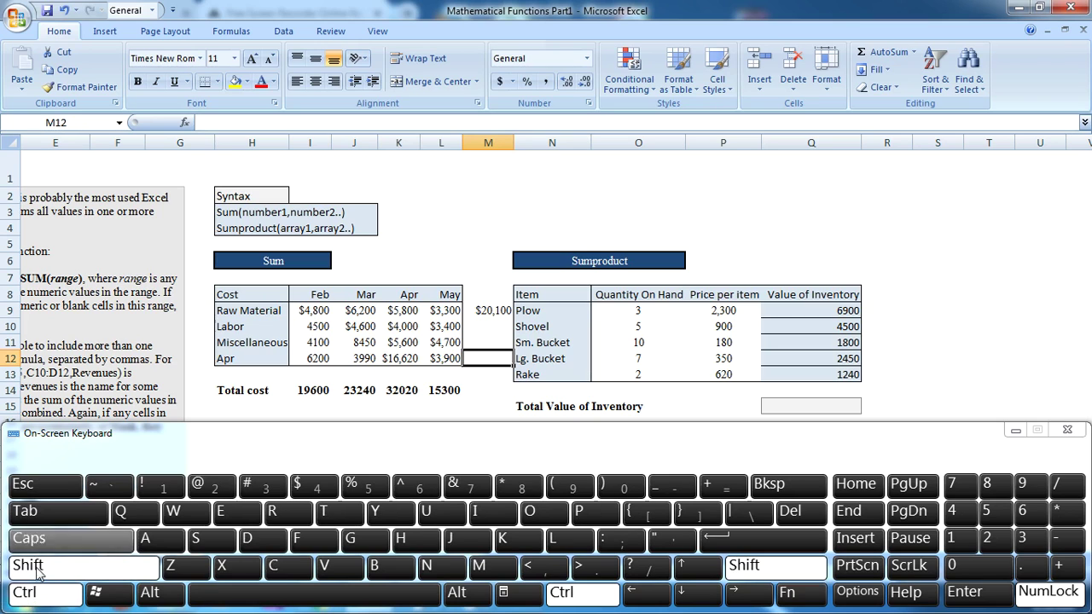
click(718, 580)
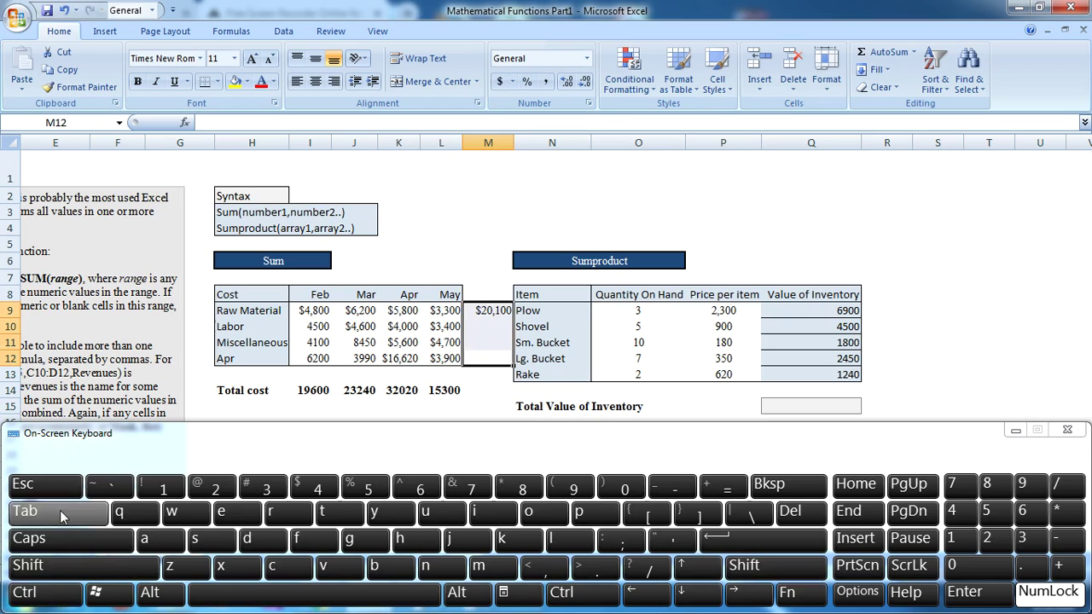
click(49, 600)
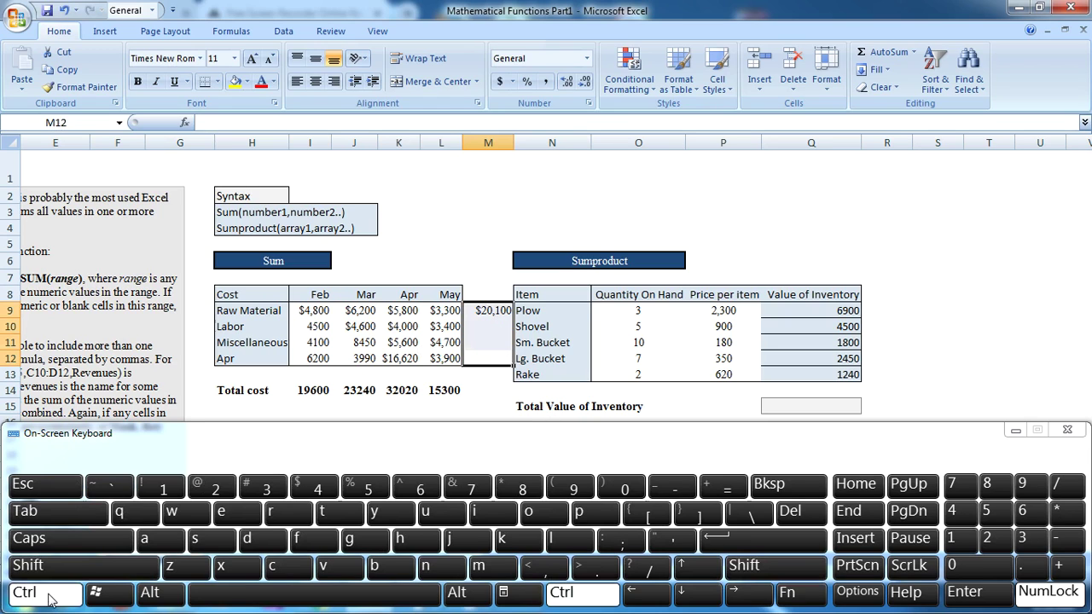
click(246, 540)
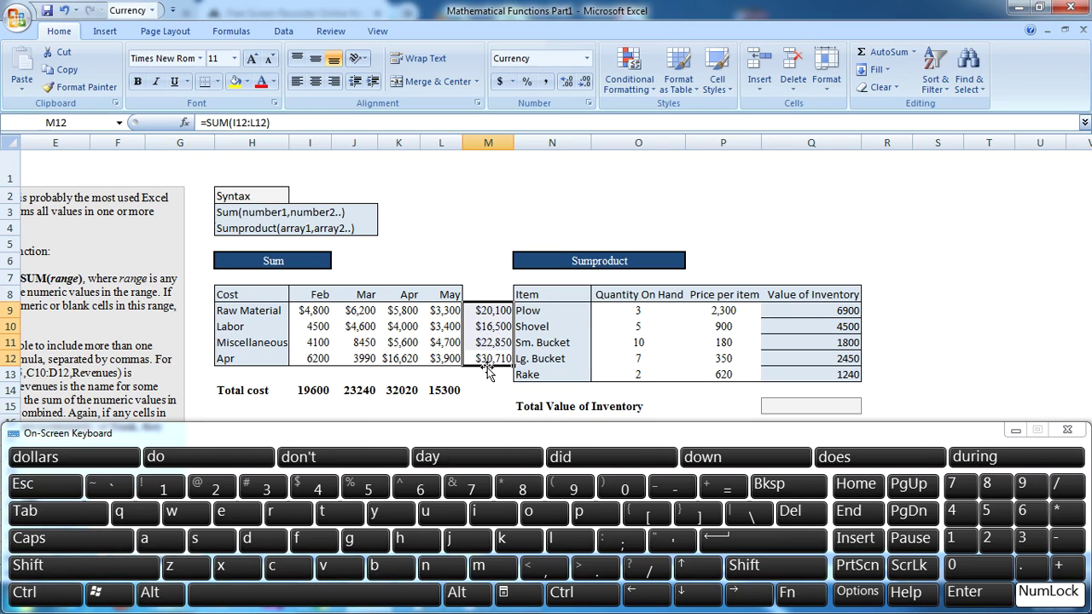
Clear the filled row totals in M10:M12 and return to the Raw Material total in M9
click(491, 329)
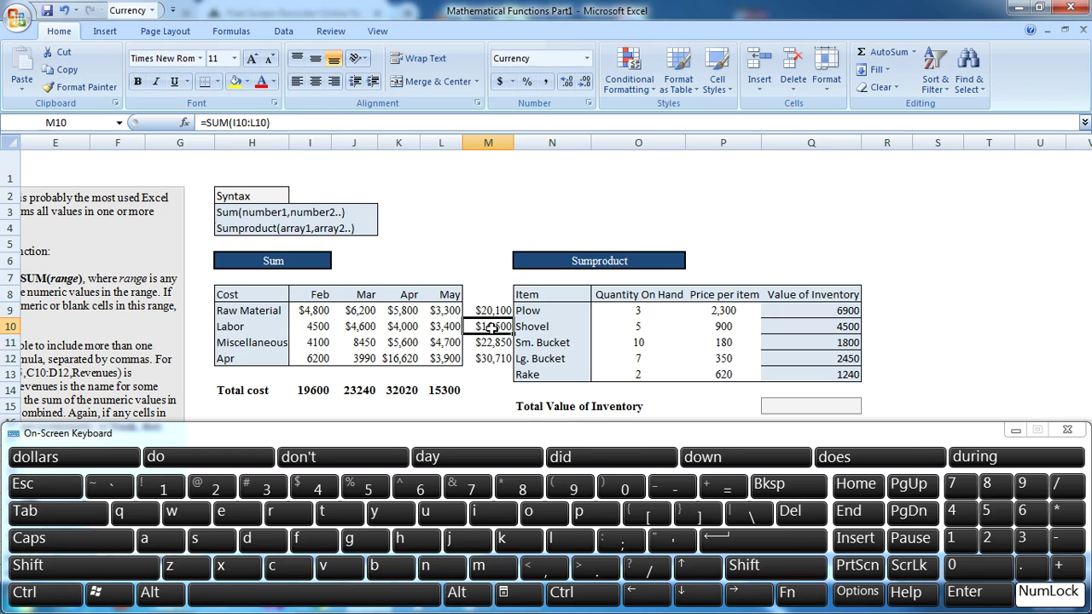
key(ctrl+shift+Down)
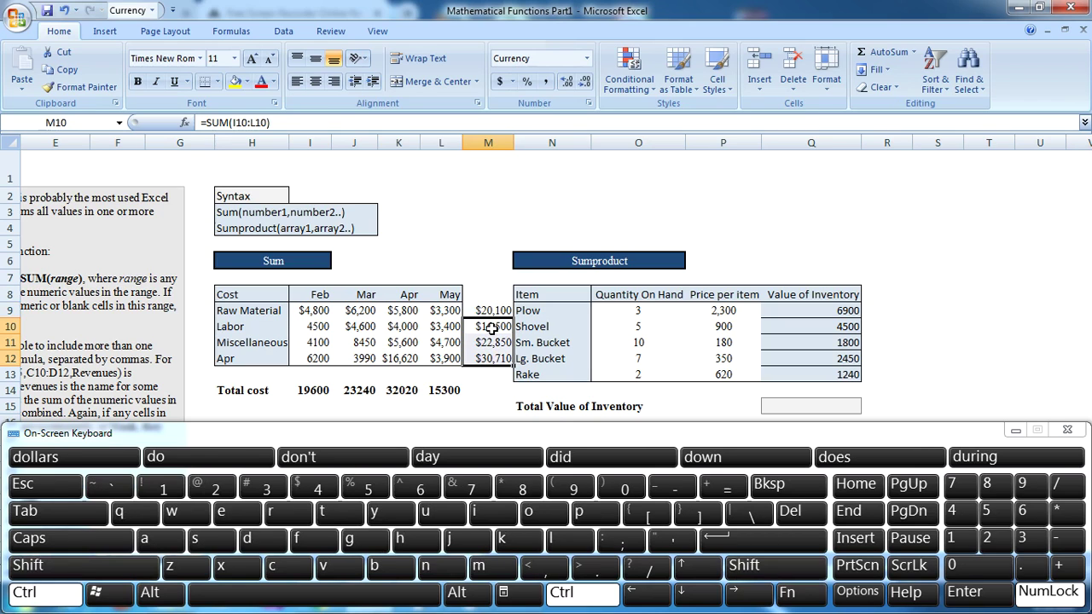
key(Delete)
key(Up)
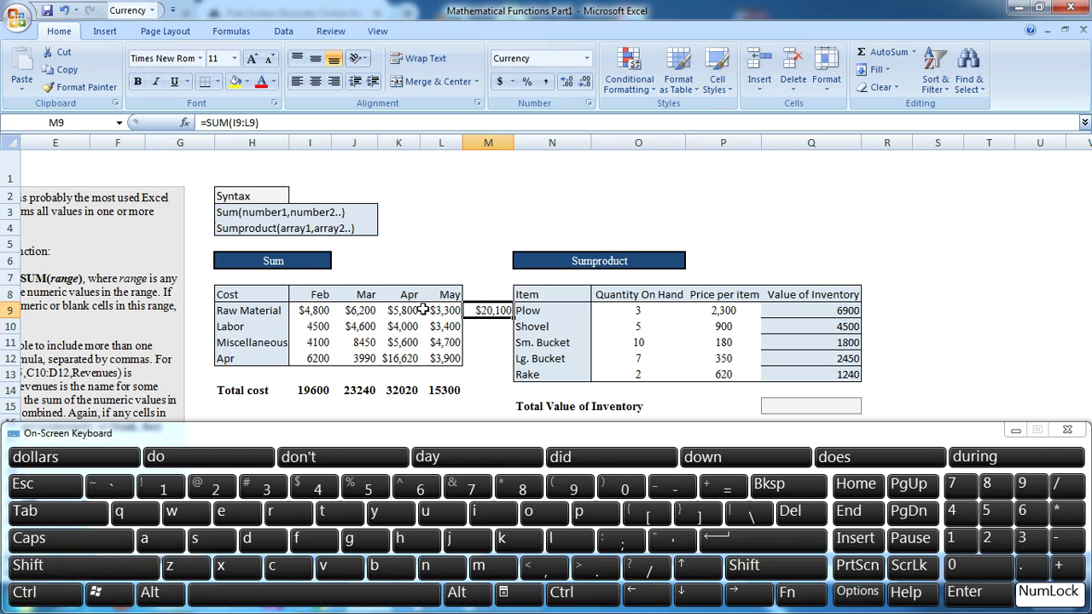
Jump from L9 to the last May cost, select M12 up to M9 and fill the Raw Material total formula down again
click(648, 595)
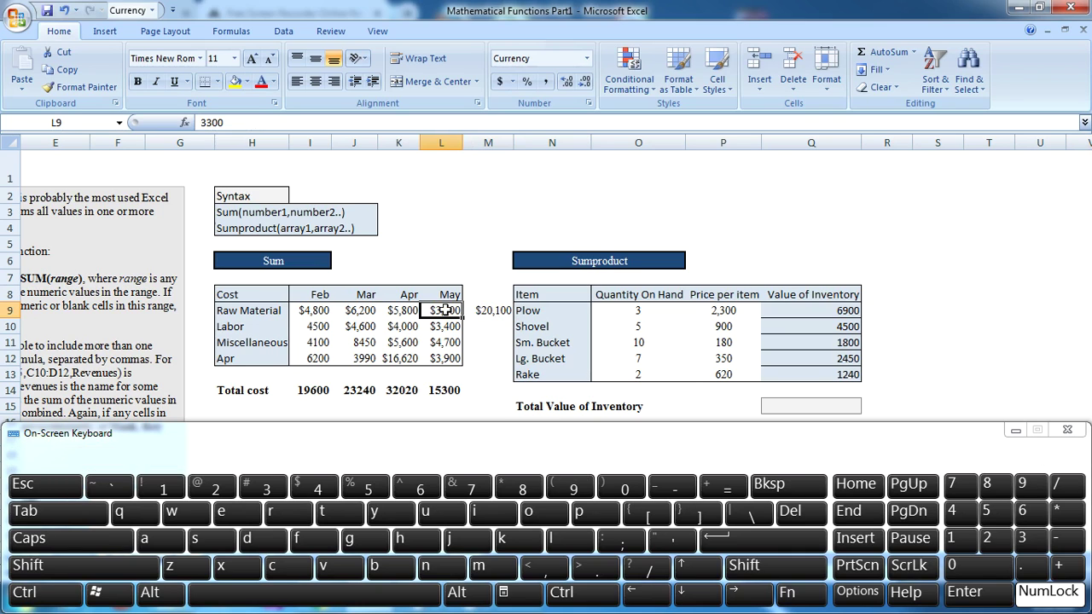
click(75, 594)
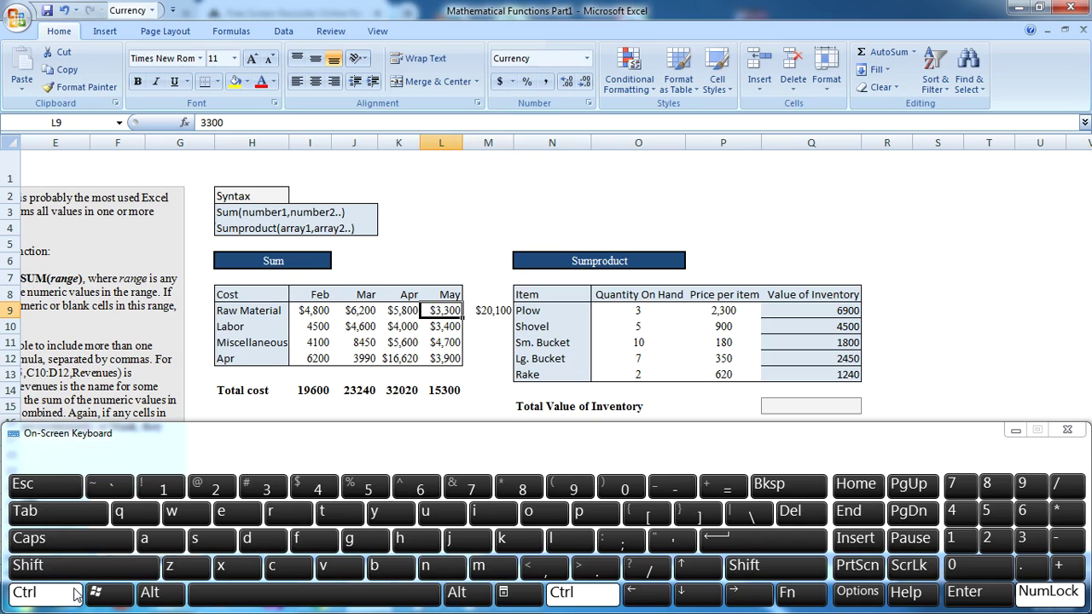
click(695, 606)
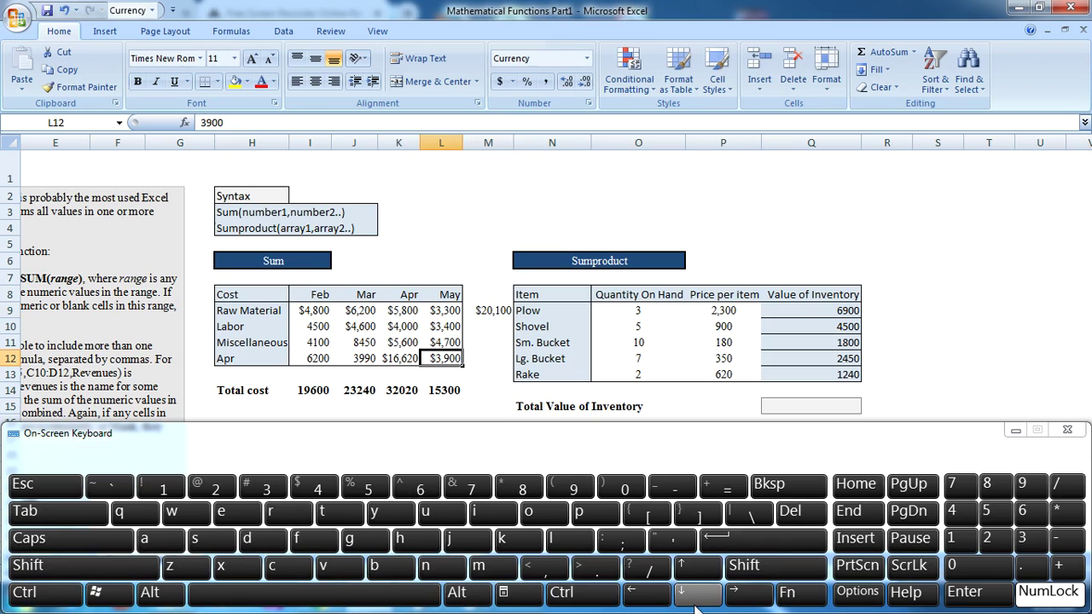
click(737, 602)
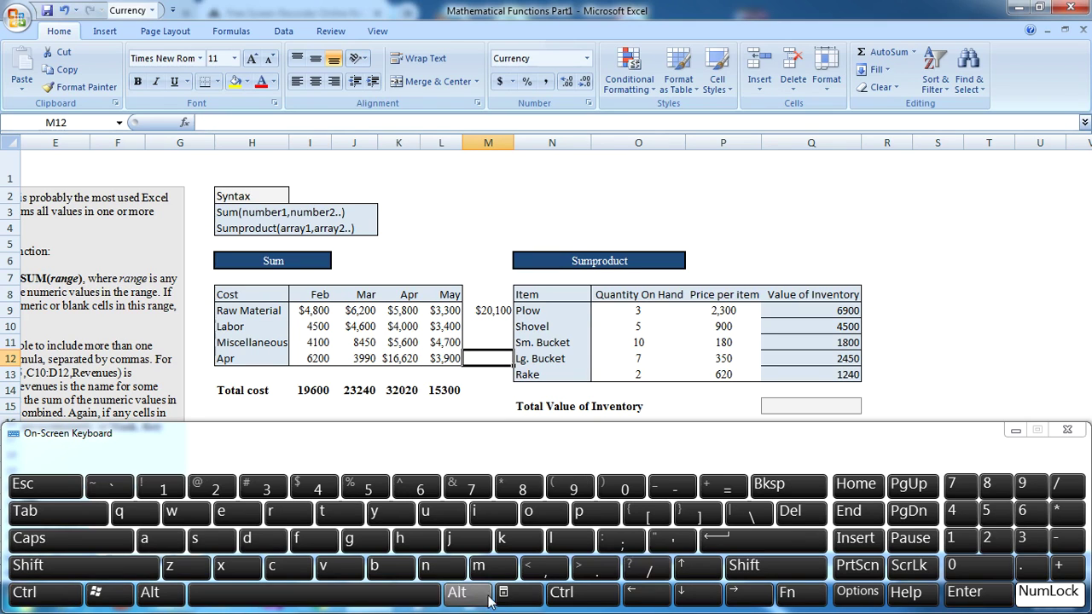
click(25, 595)
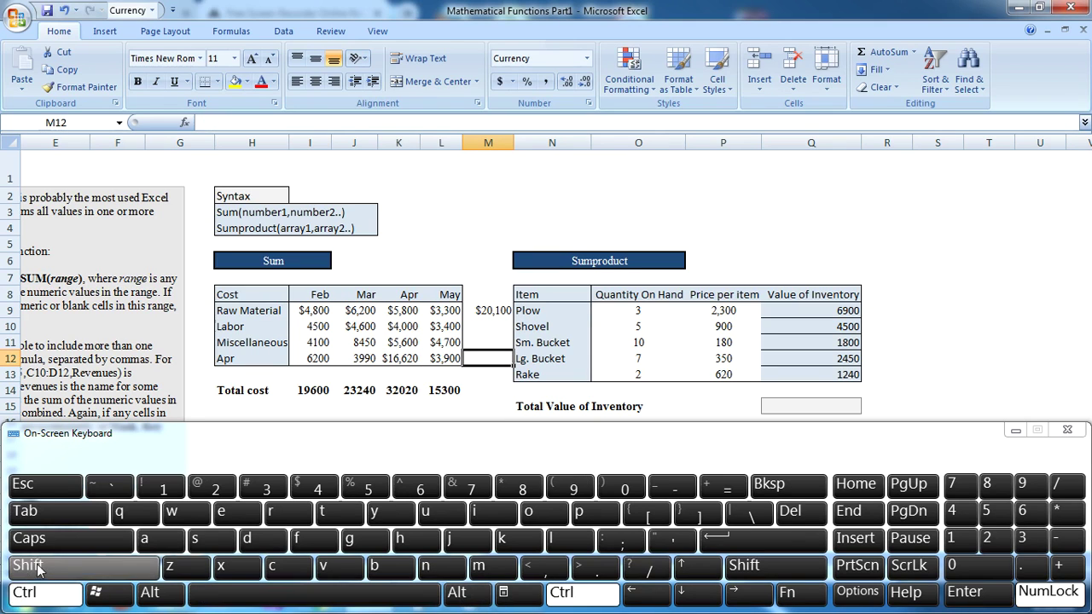
click(37, 568)
click(691, 570)
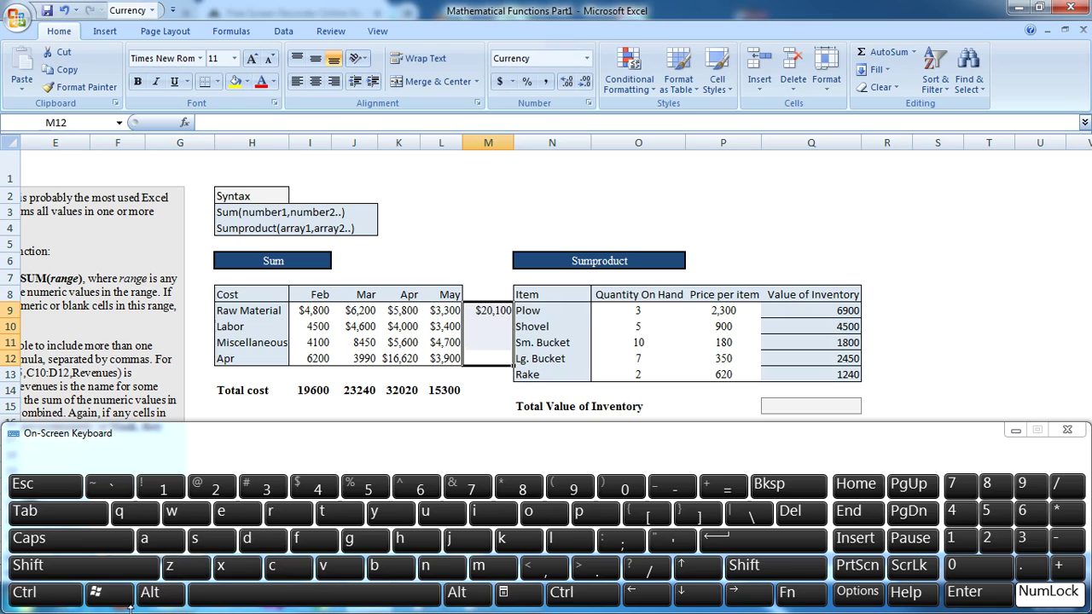
click(77, 597)
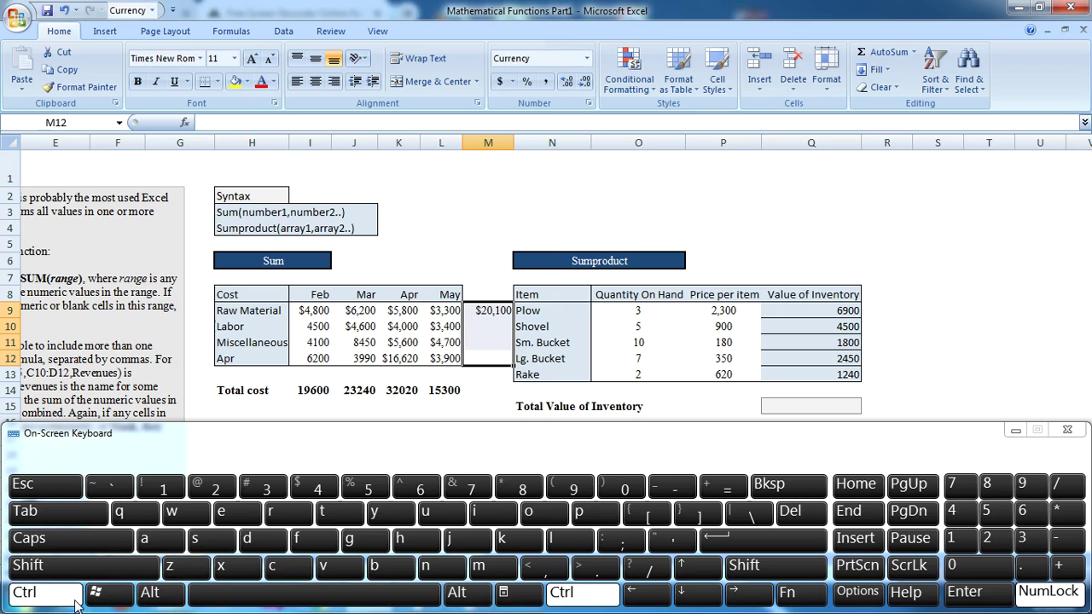
click(247, 538)
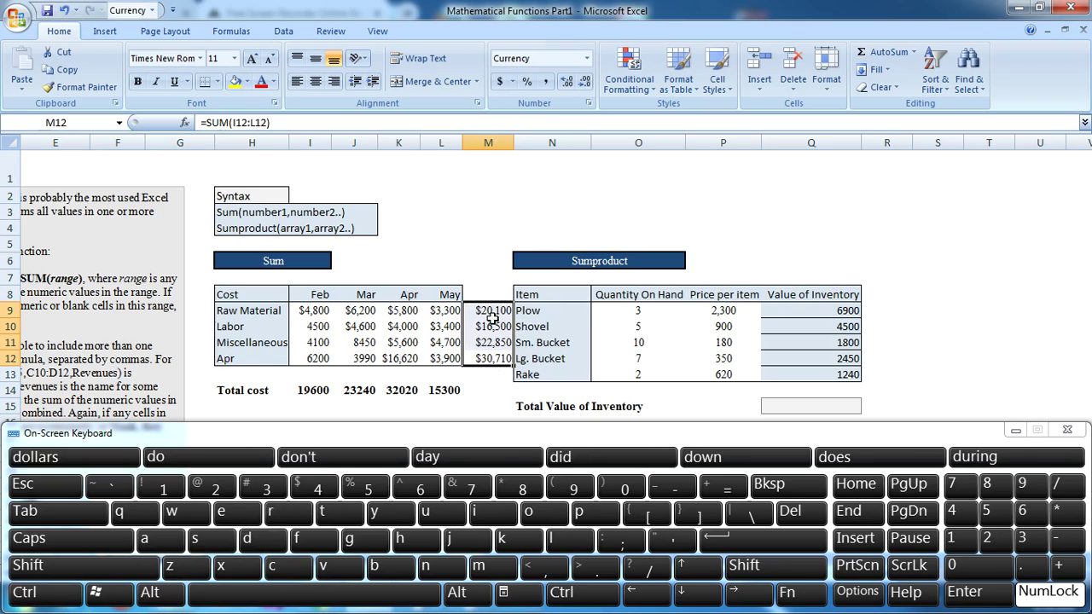
Clear the Value of Inventory cells Q9:Q13 in the Sumproduct table and return to Q9
click(505, 223)
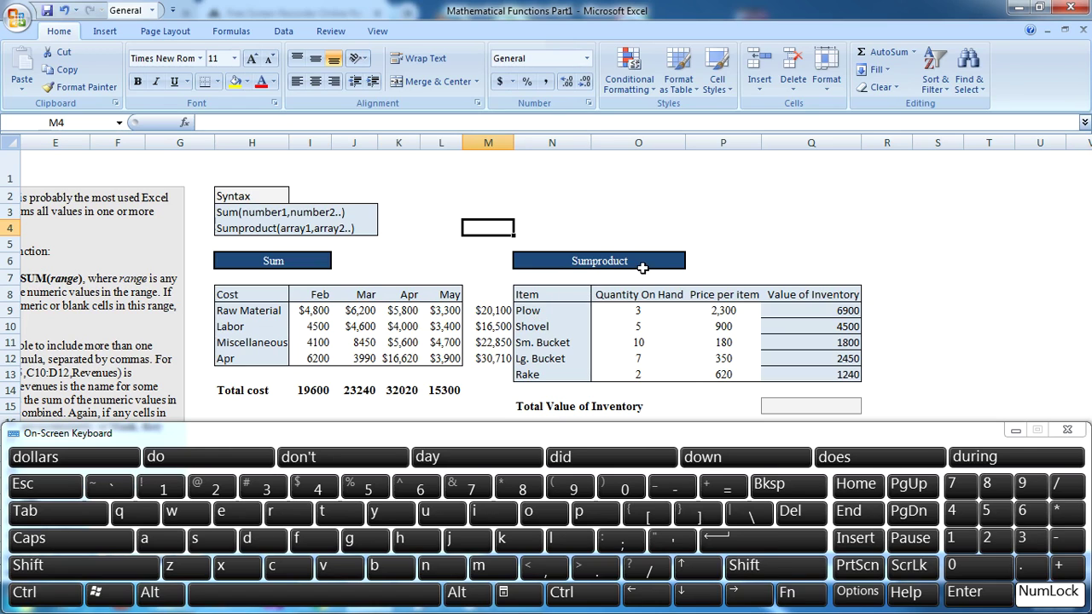
click(696, 282)
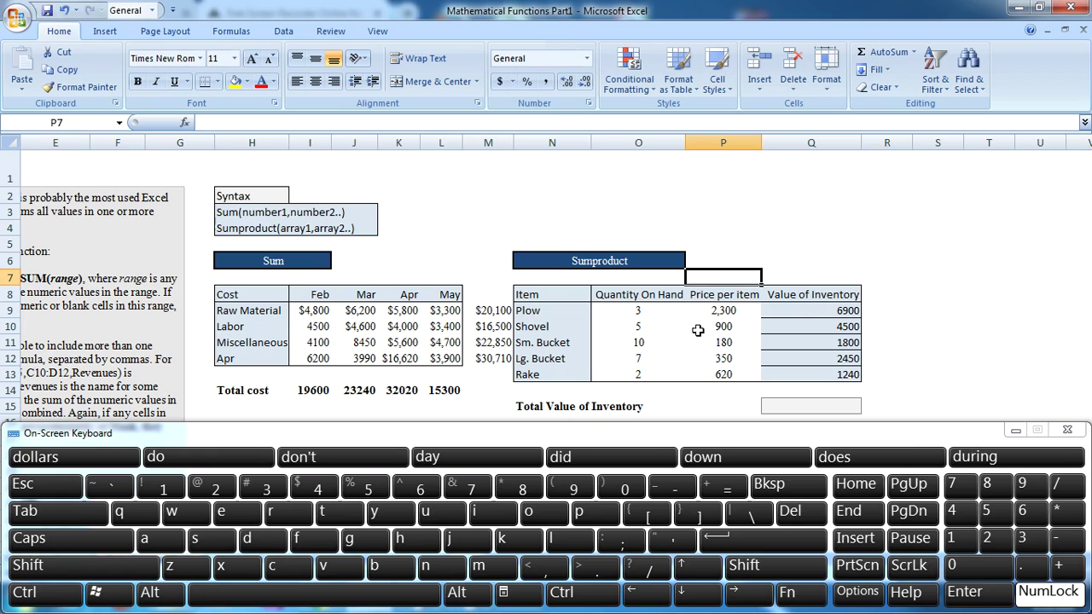
click(799, 316)
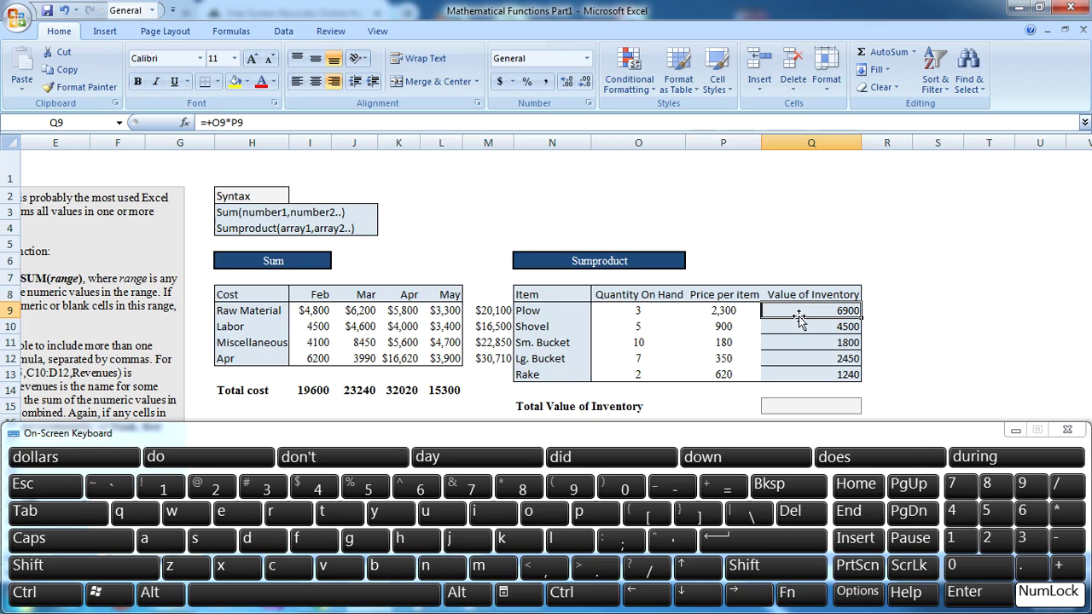
key(ctrl+shift+Down)
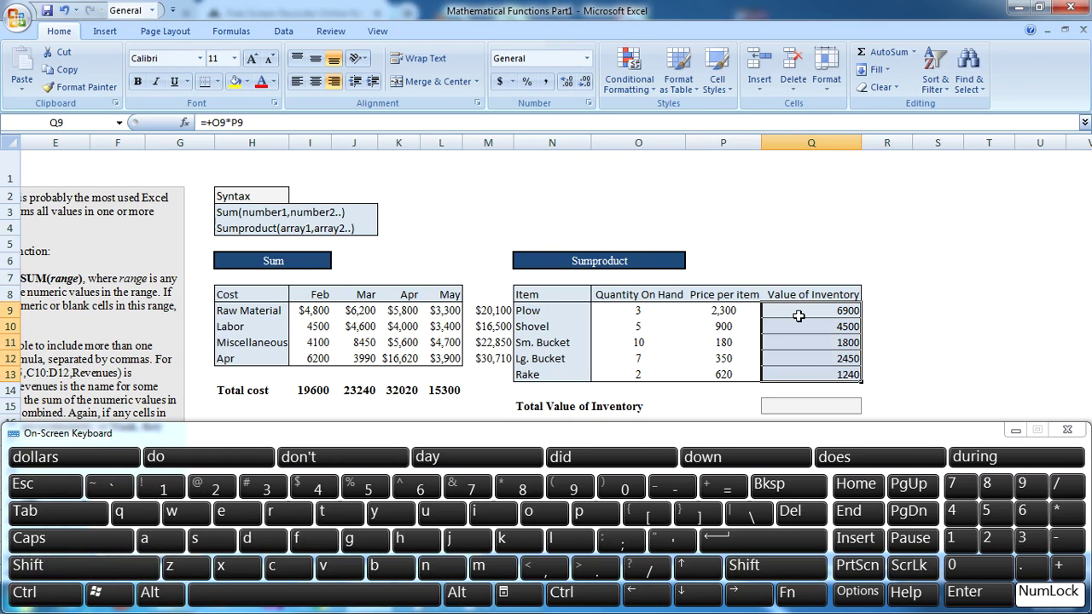
key(Delete)
key(Down)
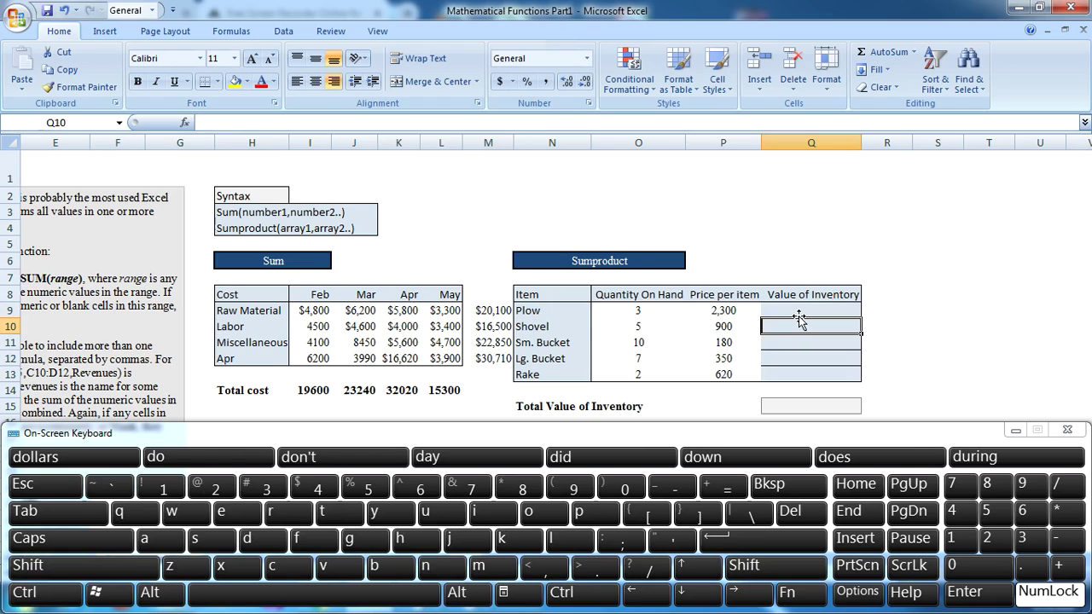
click(799, 312)
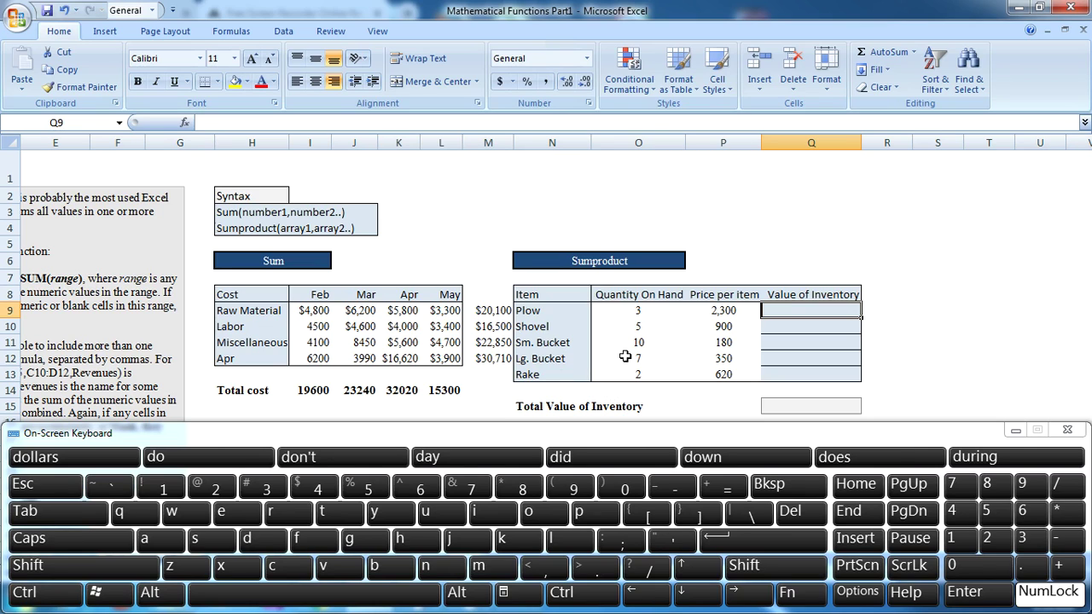
Enter the formula +P9*O9 in Q9 to multiply the Plow's price per item by its quantity on hand
click(634, 311)
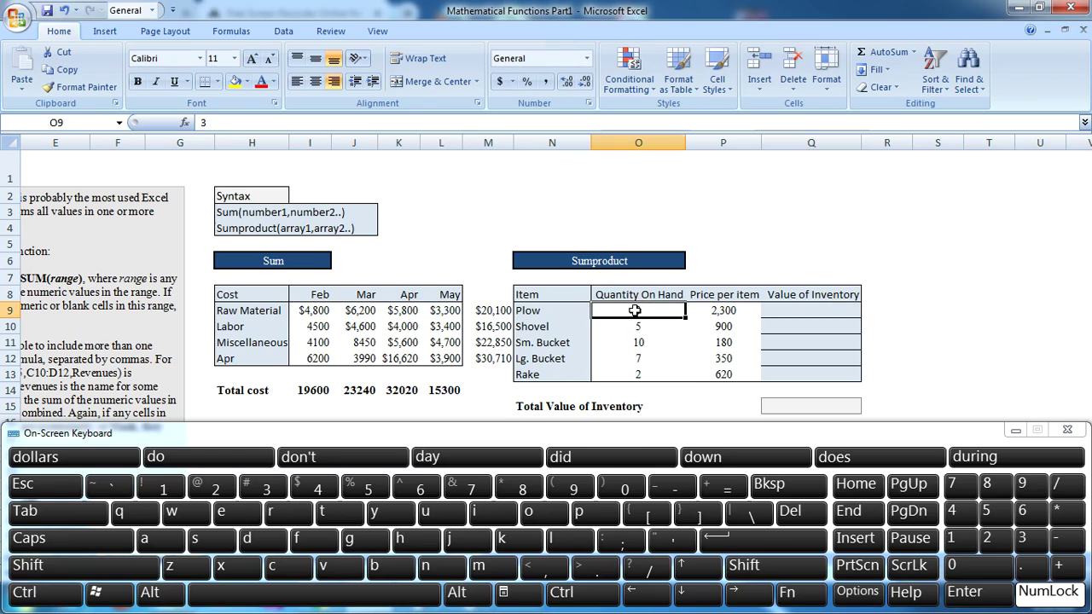
click(726, 311)
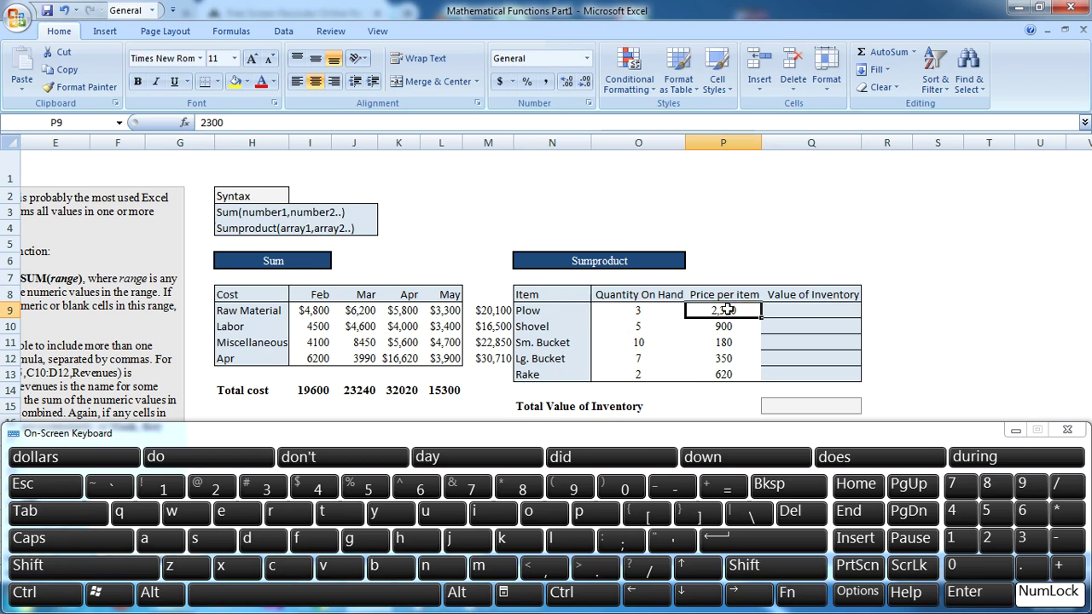
click(637, 314)
click(824, 294)
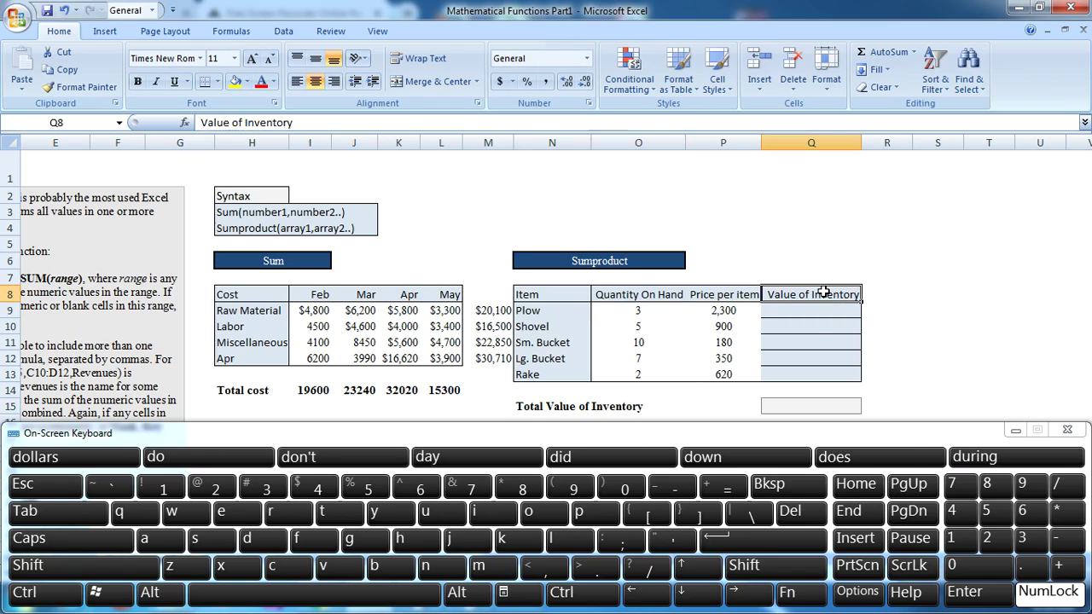
click(802, 317)
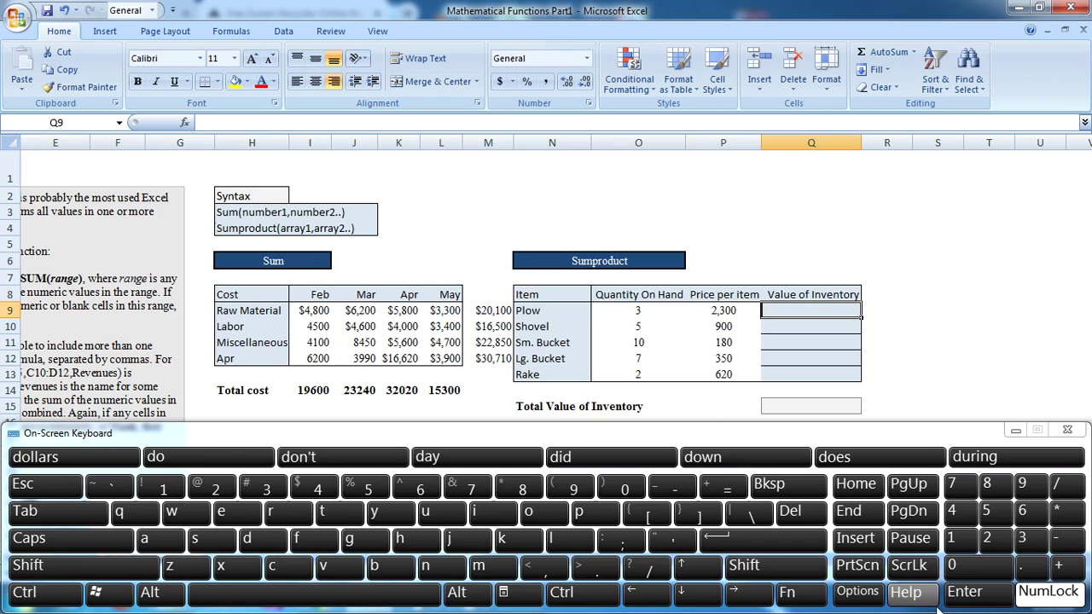
click(1060, 568)
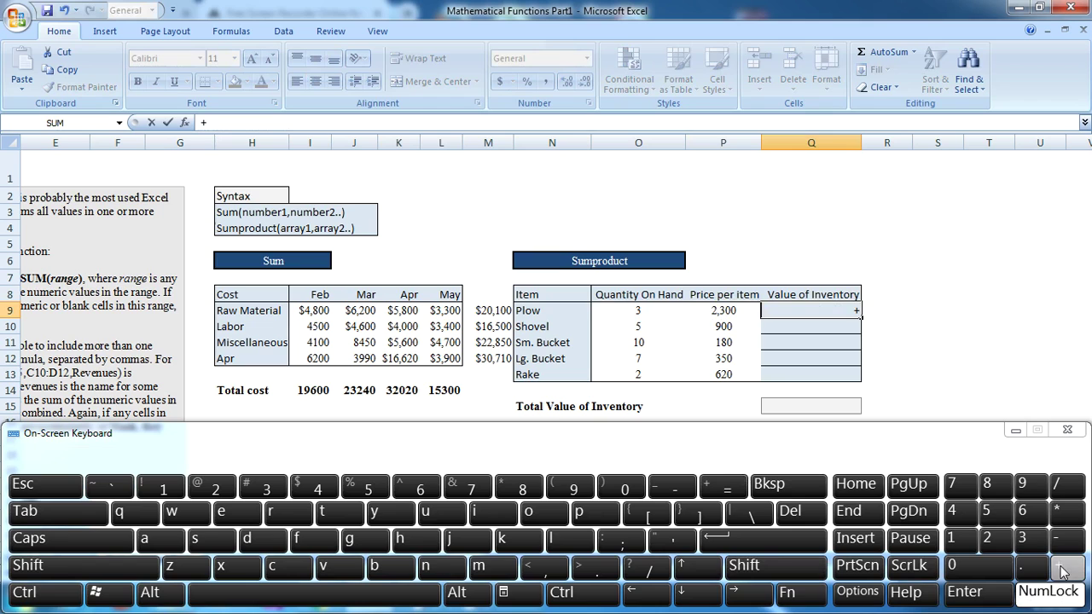
click(723, 311)
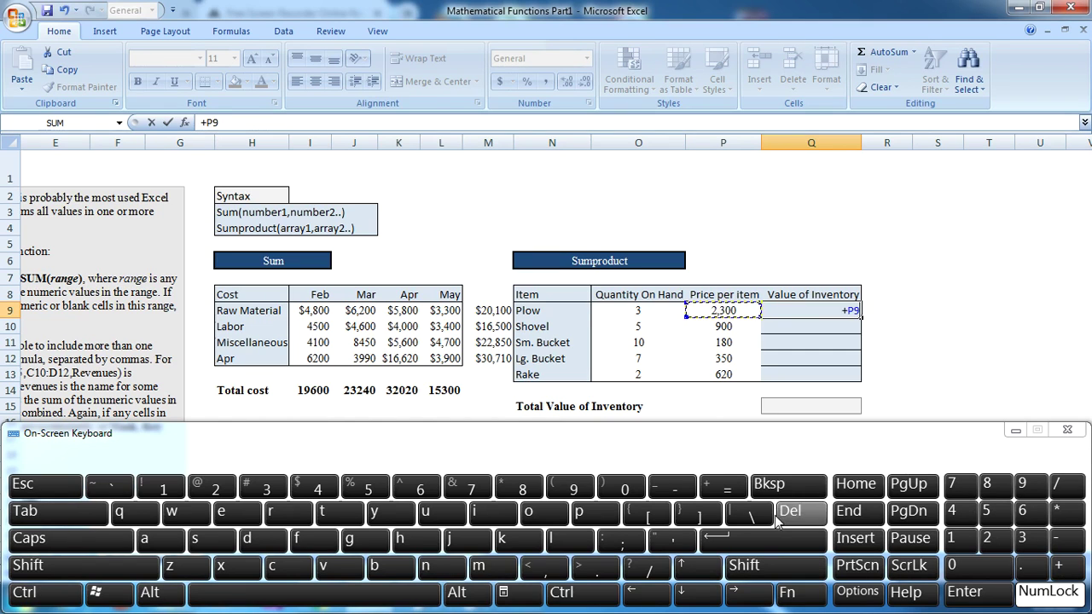
click(1079, 519)
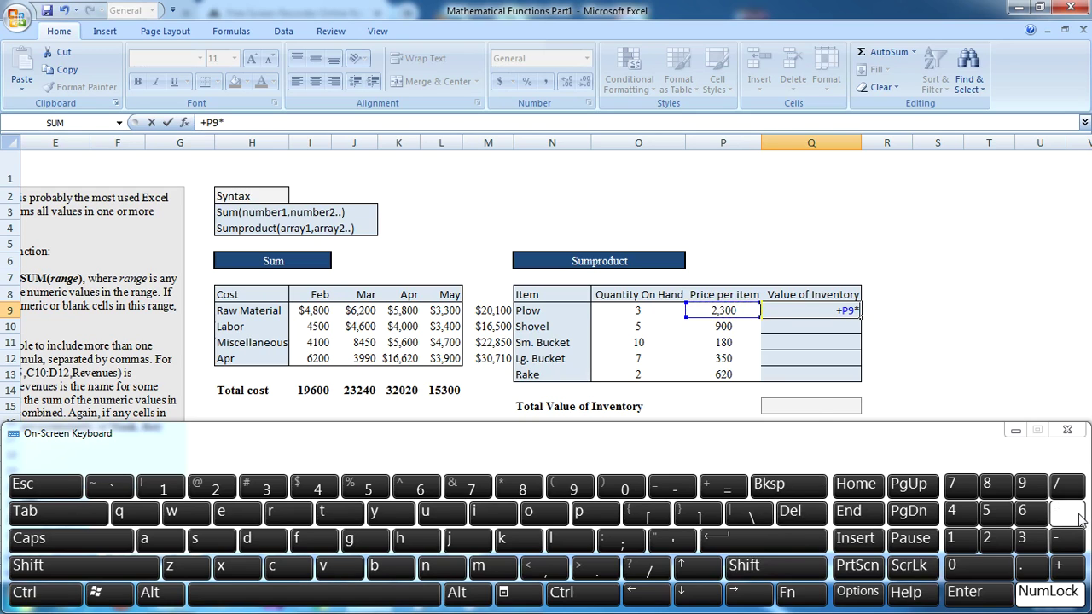
click(635, 310)
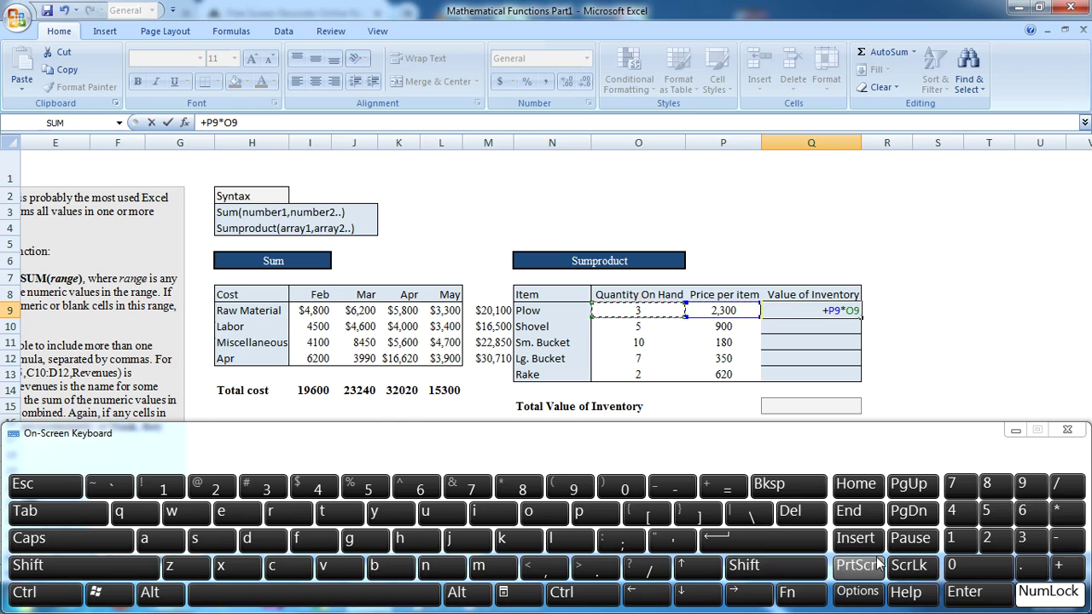
click(780, 540)
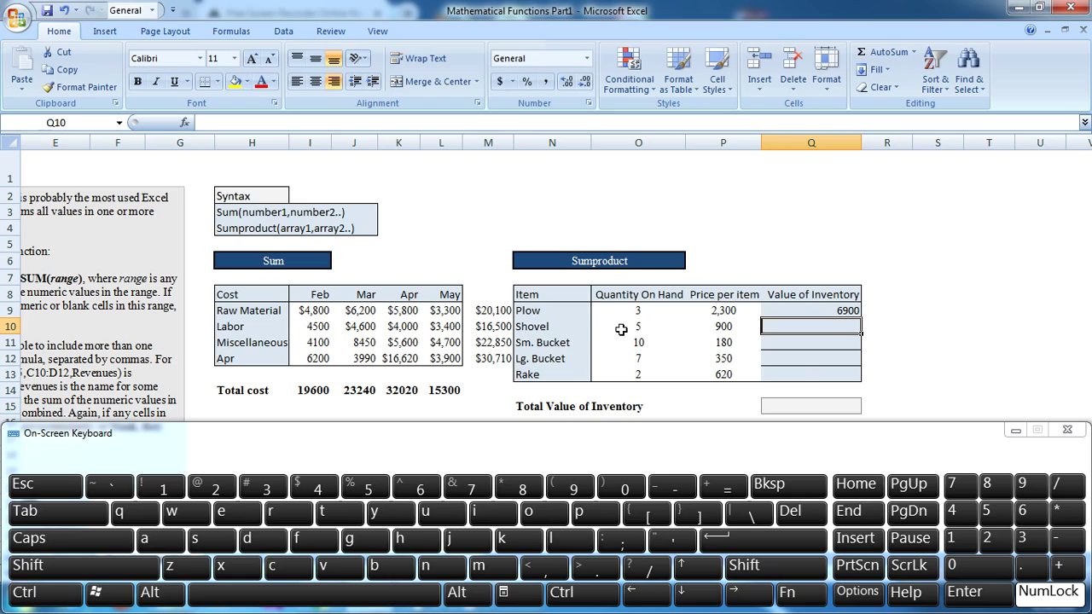
Jump down the price column to the Rake row, select Q13 up to Q9 and fill the inventory value formula down
click(795, 309)
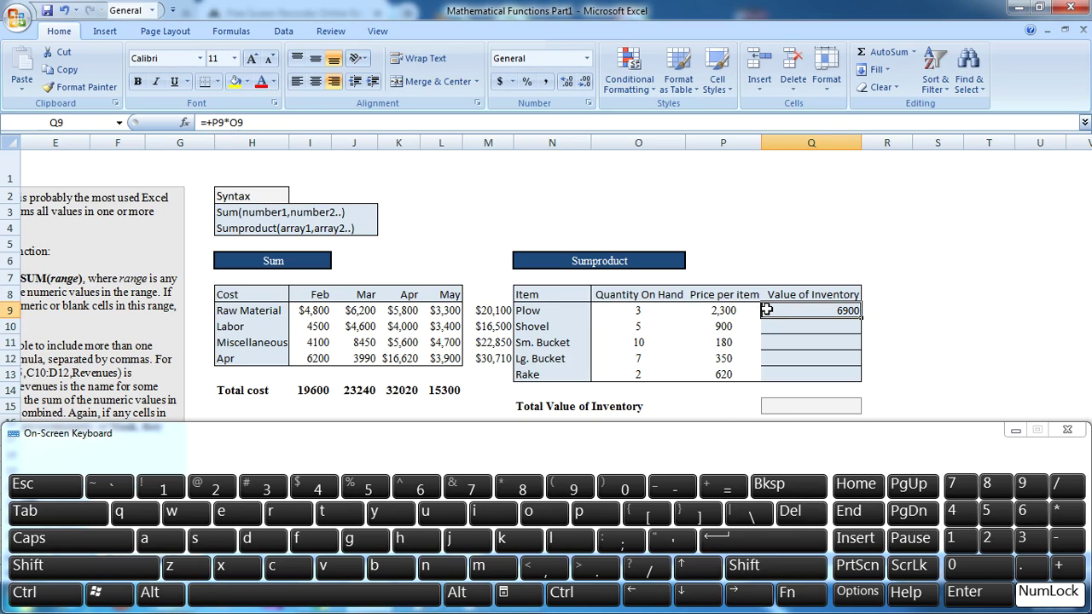
click(646, 595)
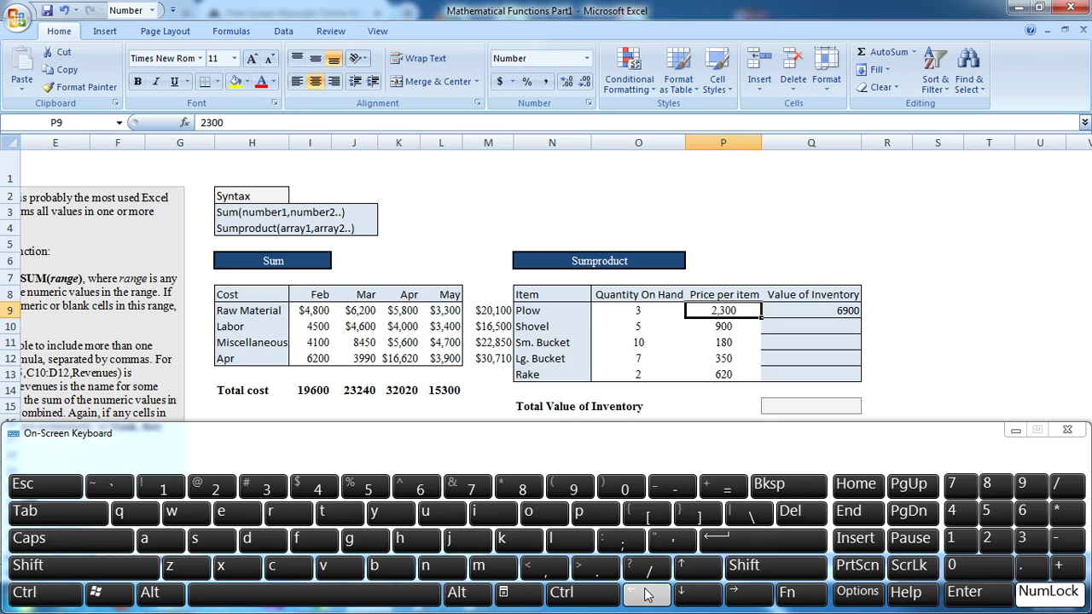
click(51, 599)
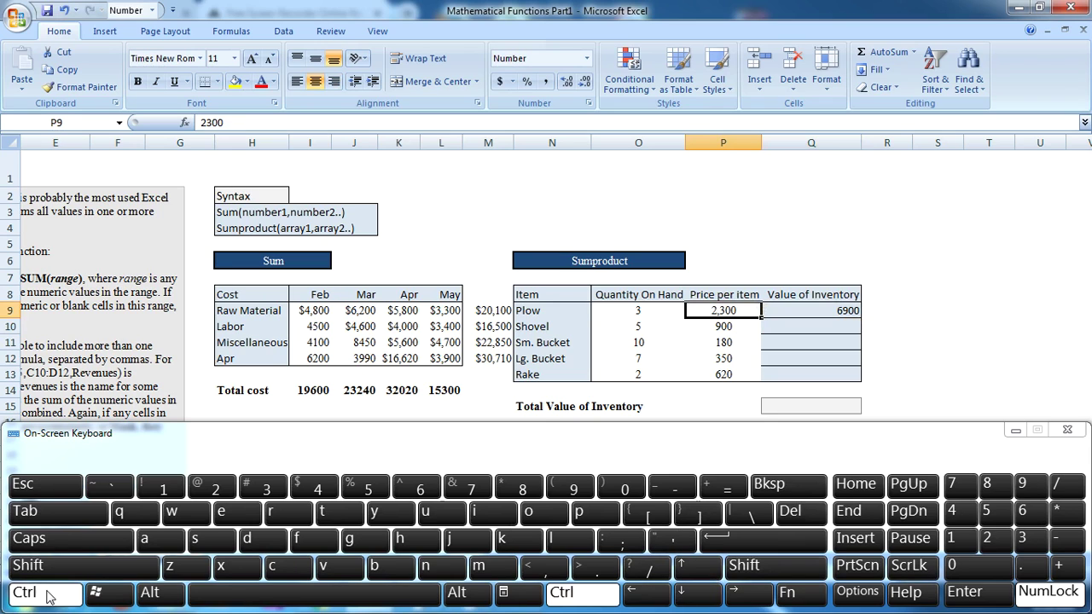
click(702, 603)
click(741, 601)
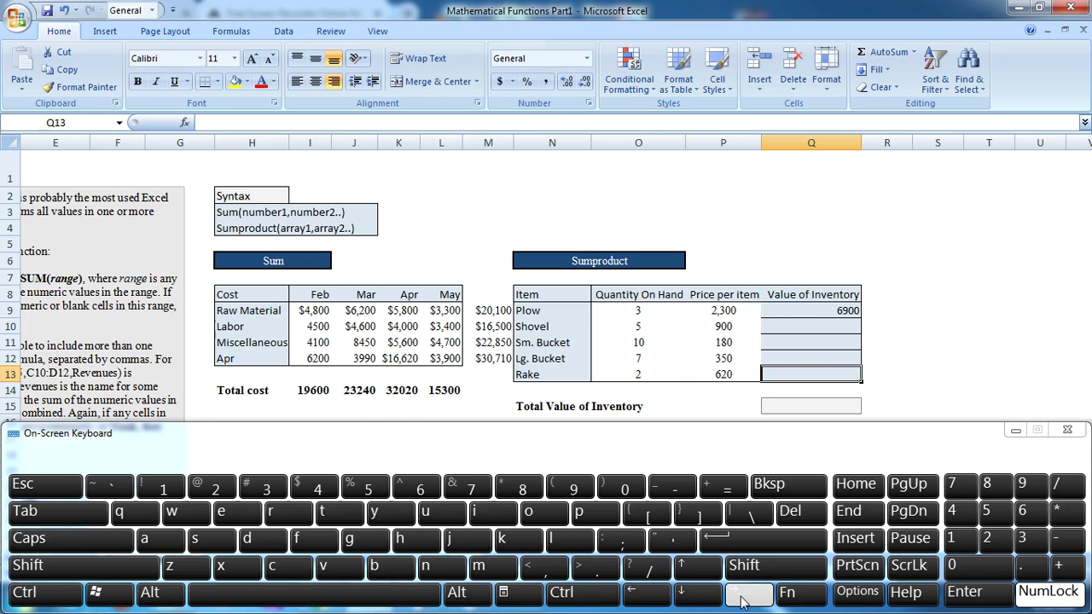
click(34, 595)
click(49, 574)
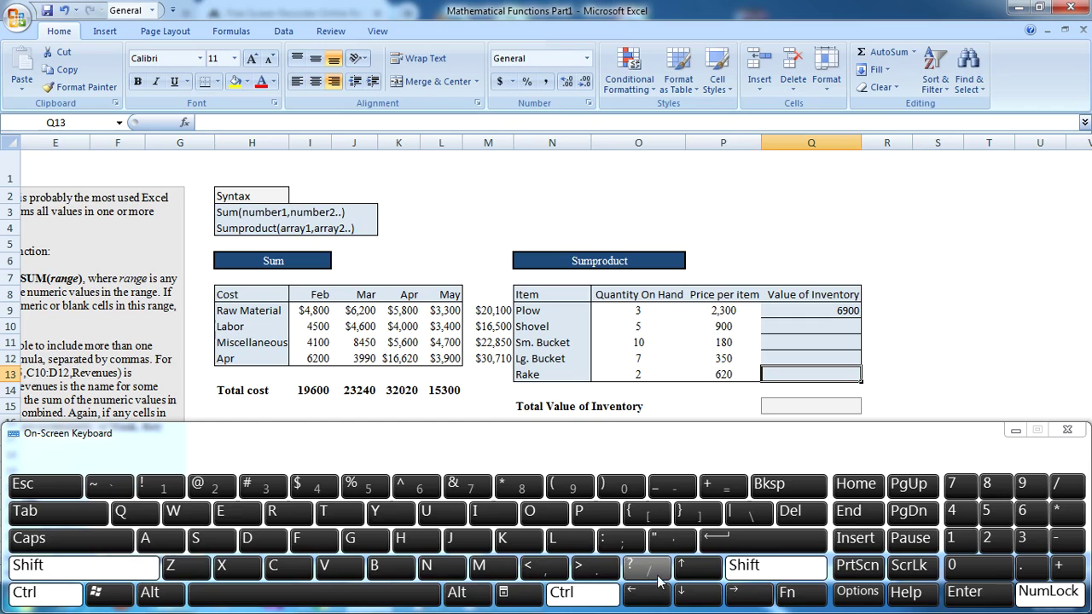
click(698, 570)
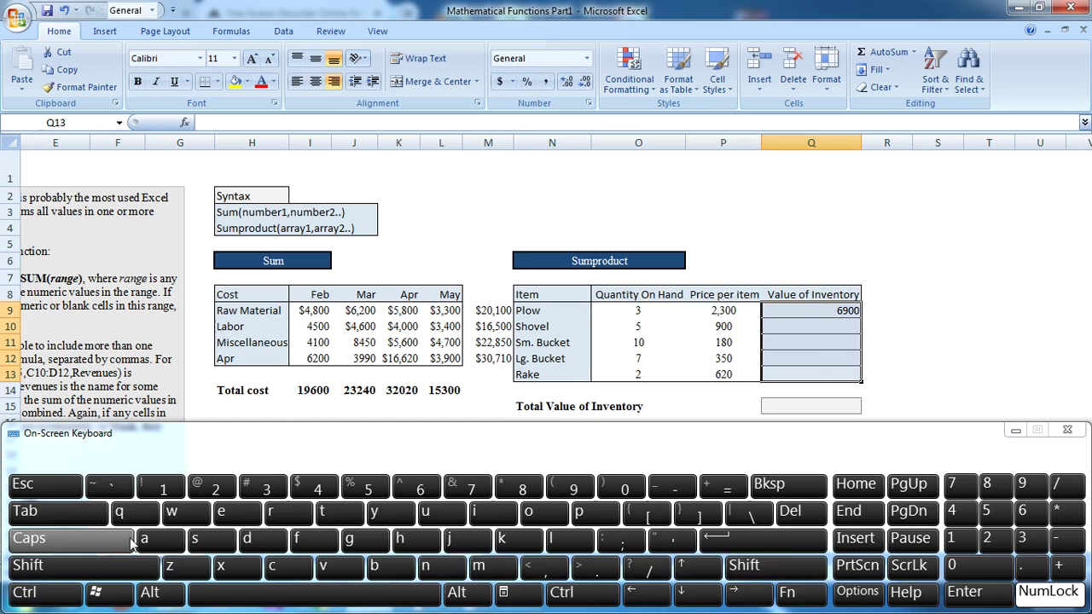
click(39, 594)
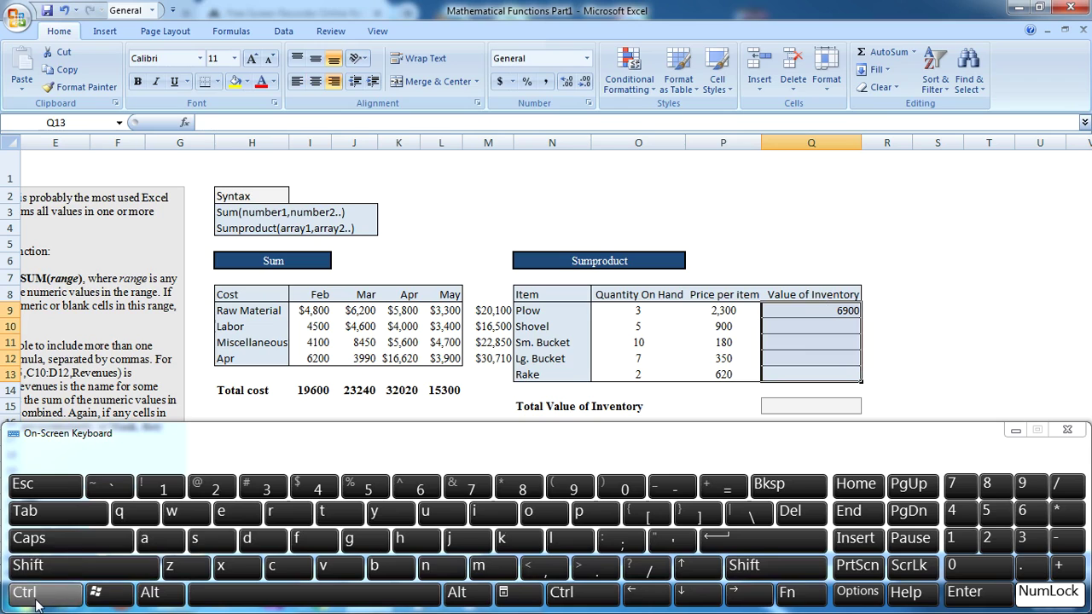
click(248, 539)
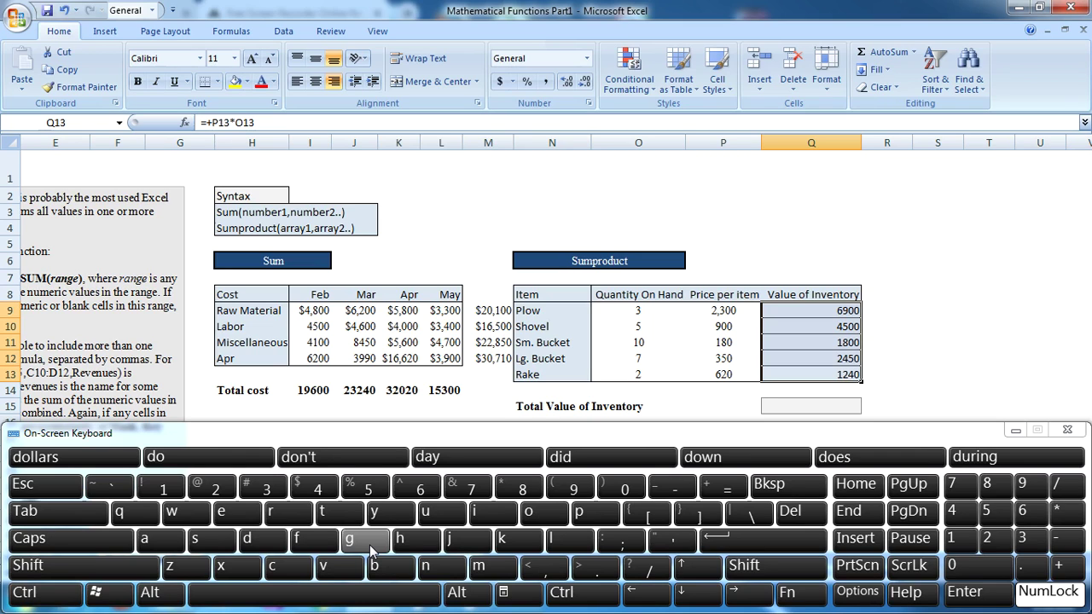
Clear the Value of Inventory cells Q9:Q13 and re-enter the formula +P9*O9 in Q9 for the Plow
key(Delete)
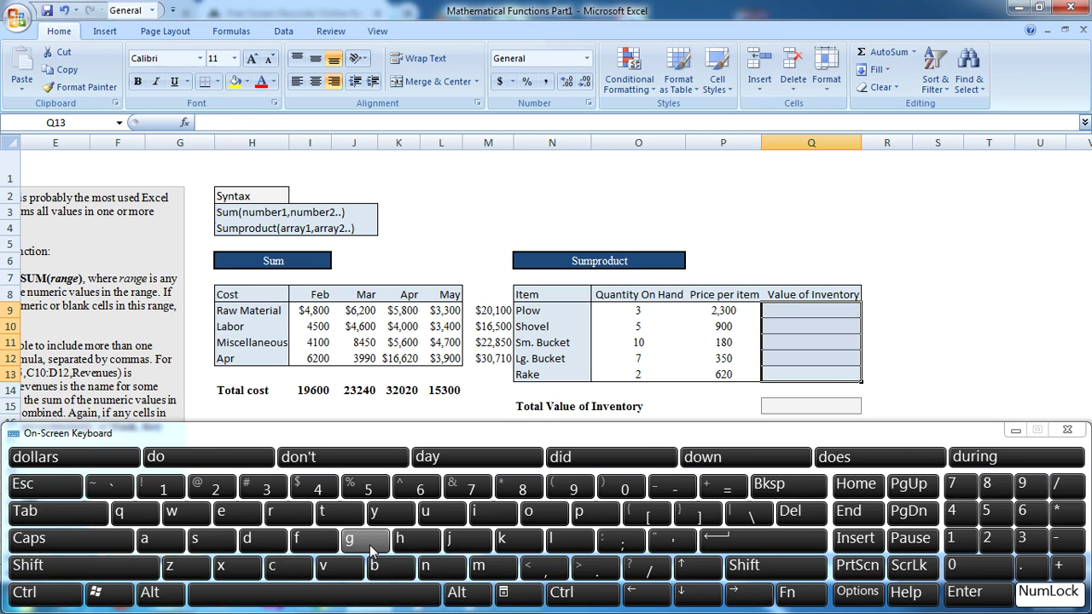
click(793, 313)
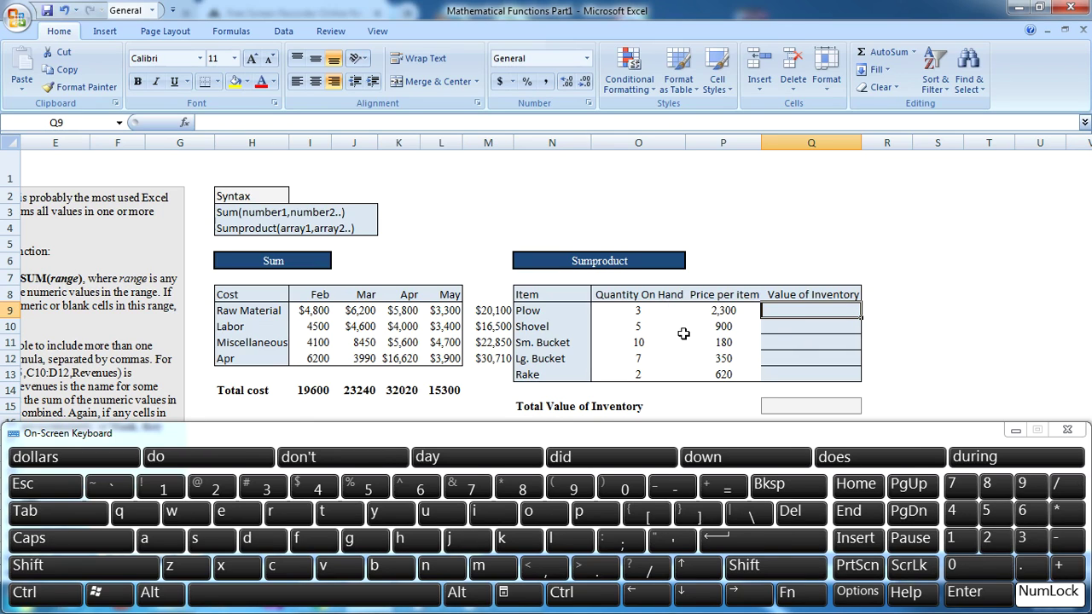
click(1064, 577)
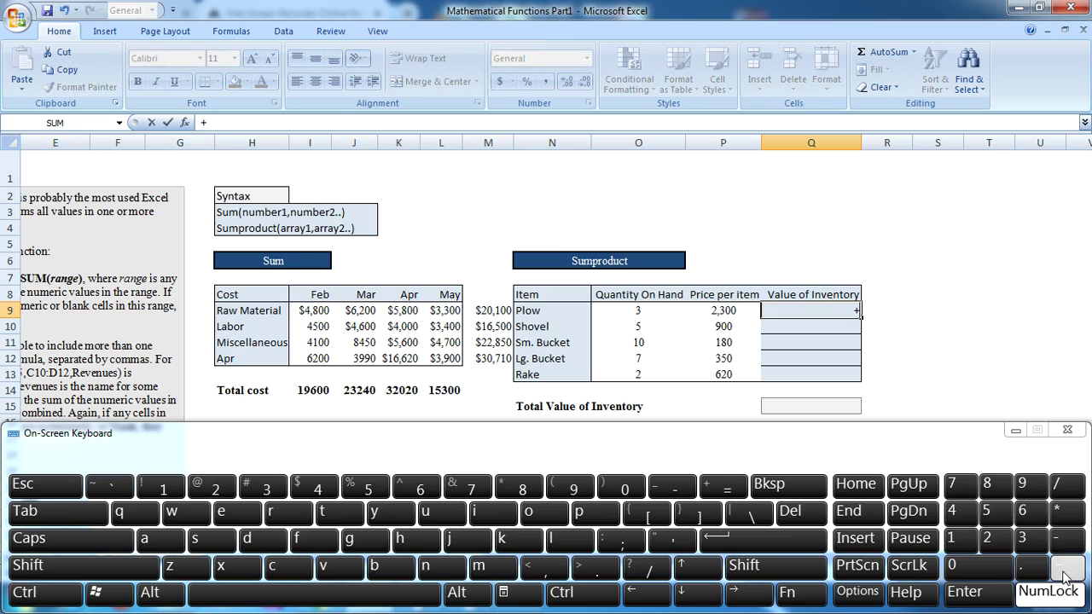
click(717, 310)
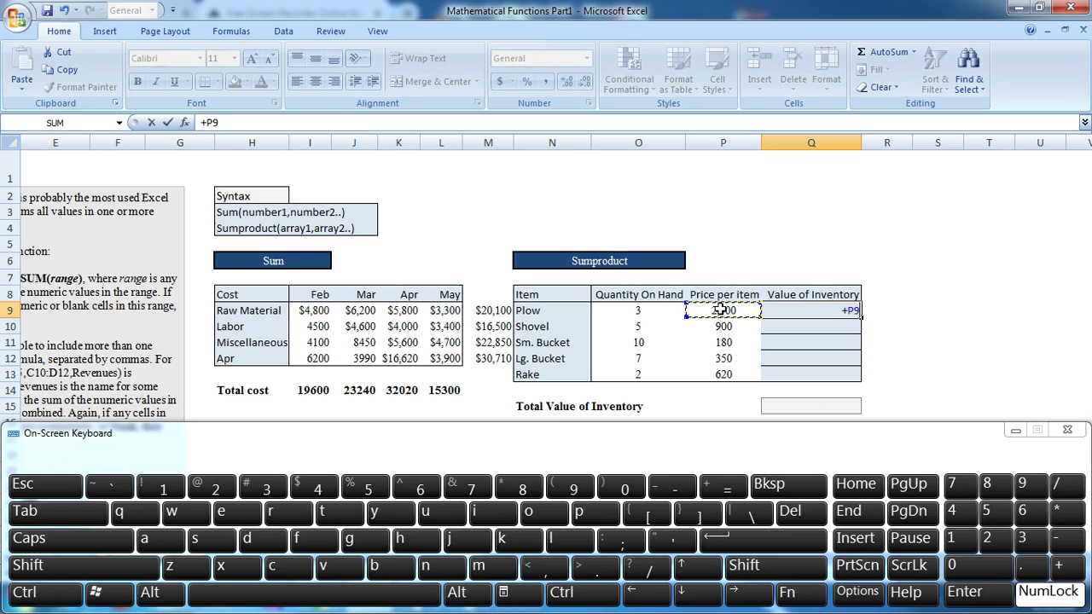
click(1065, 511)
click(638, 311)
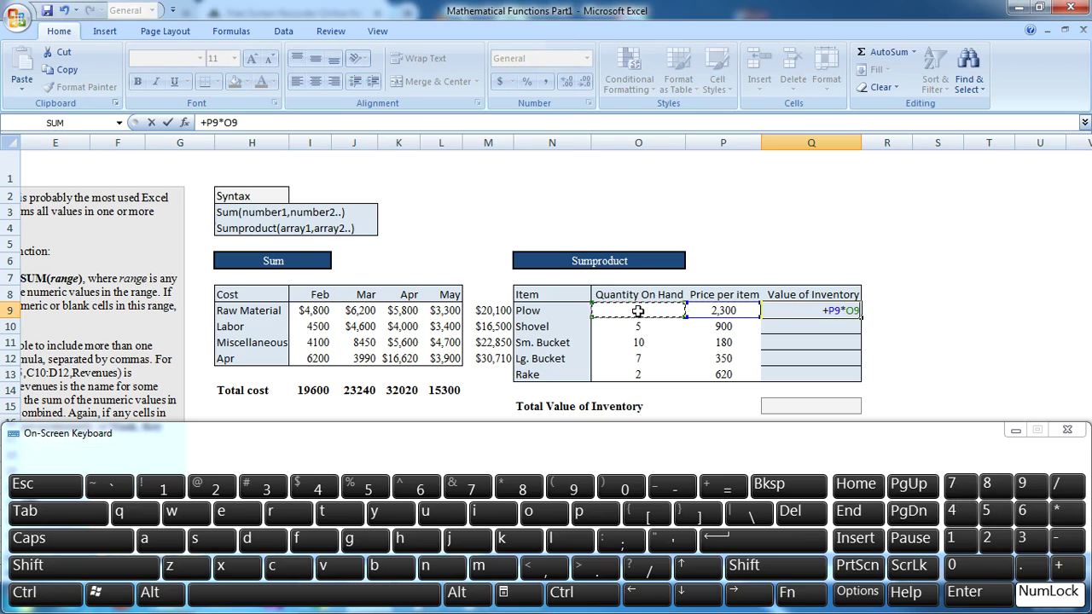
click(963, 592)
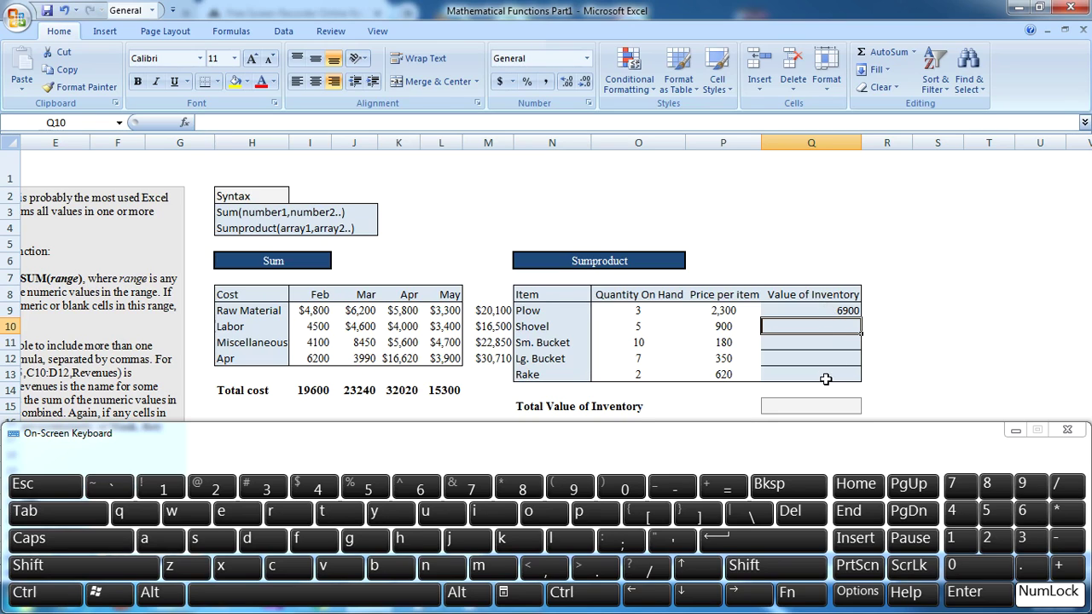
Go from Q9 through the price column down to the Rake row, select Q13 up to Q9 and fill the formula down again
click(800, 312)
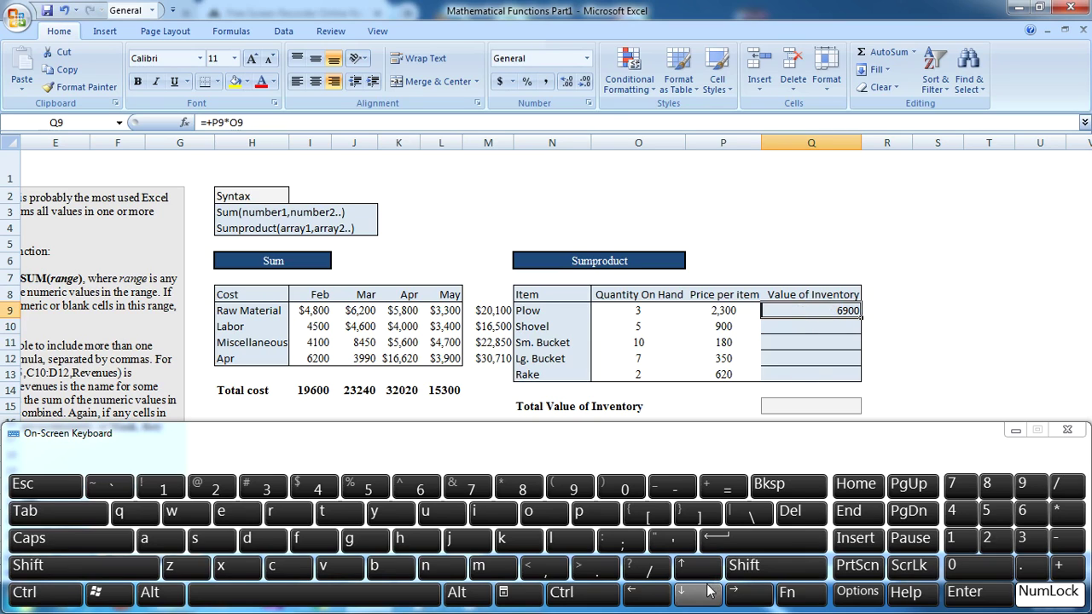
click(643, 599)
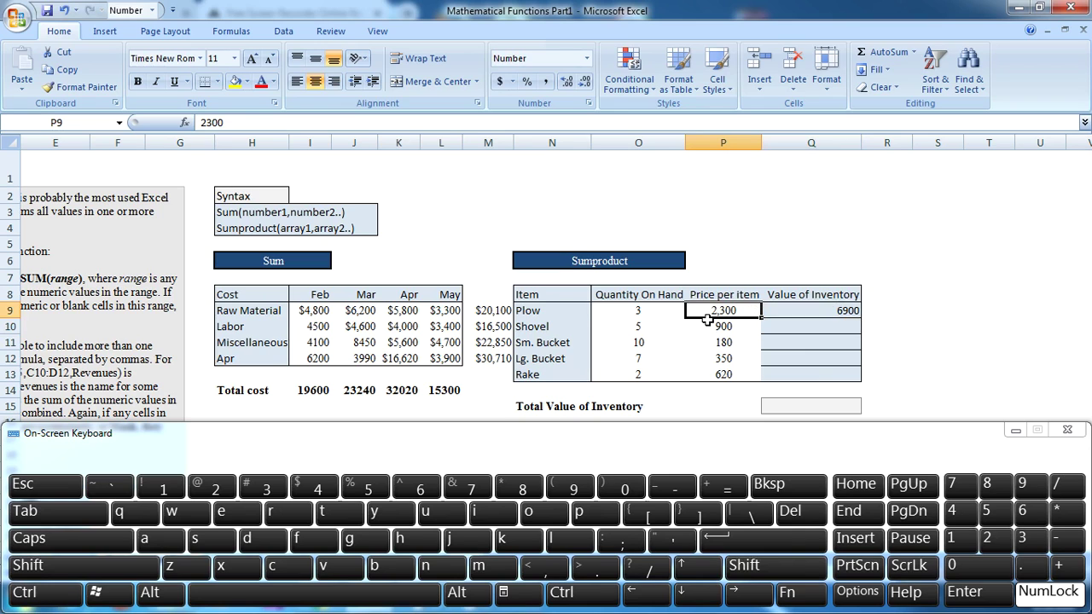
click(581, 596)
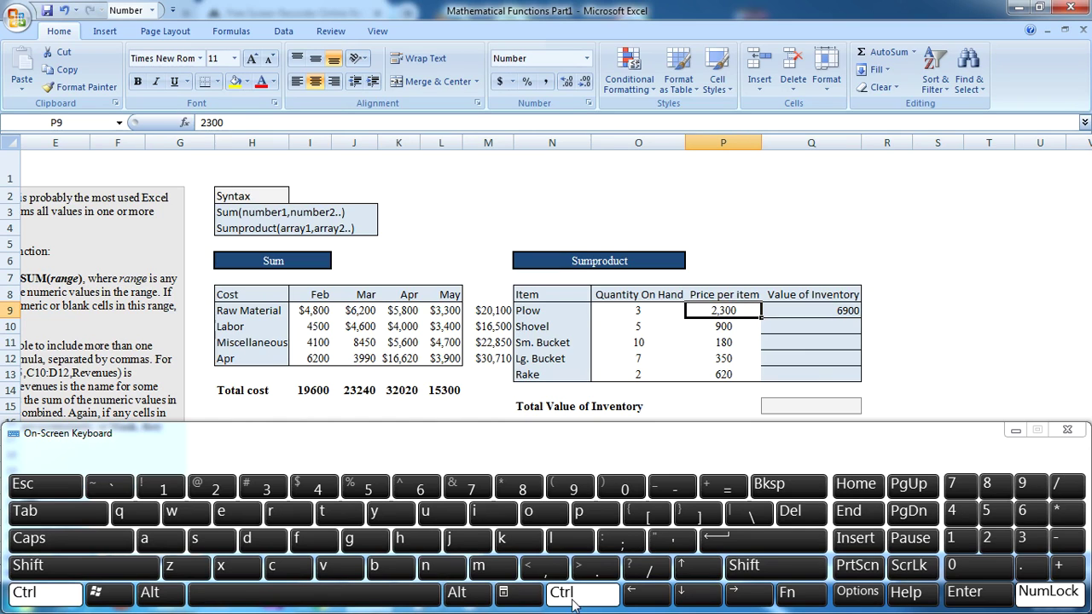
click(681, 595)
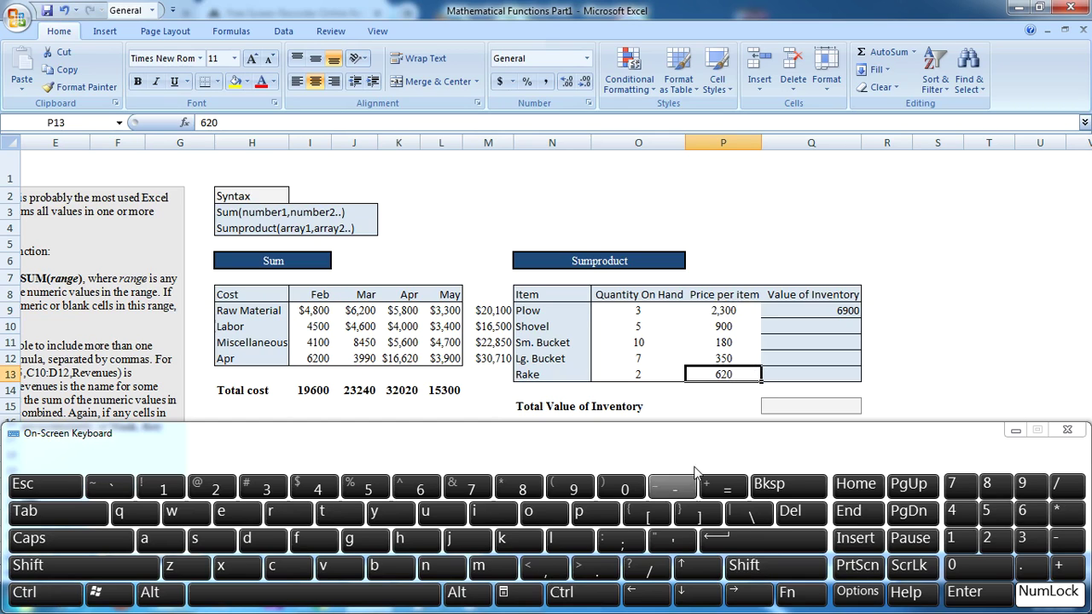
click(741, 597)
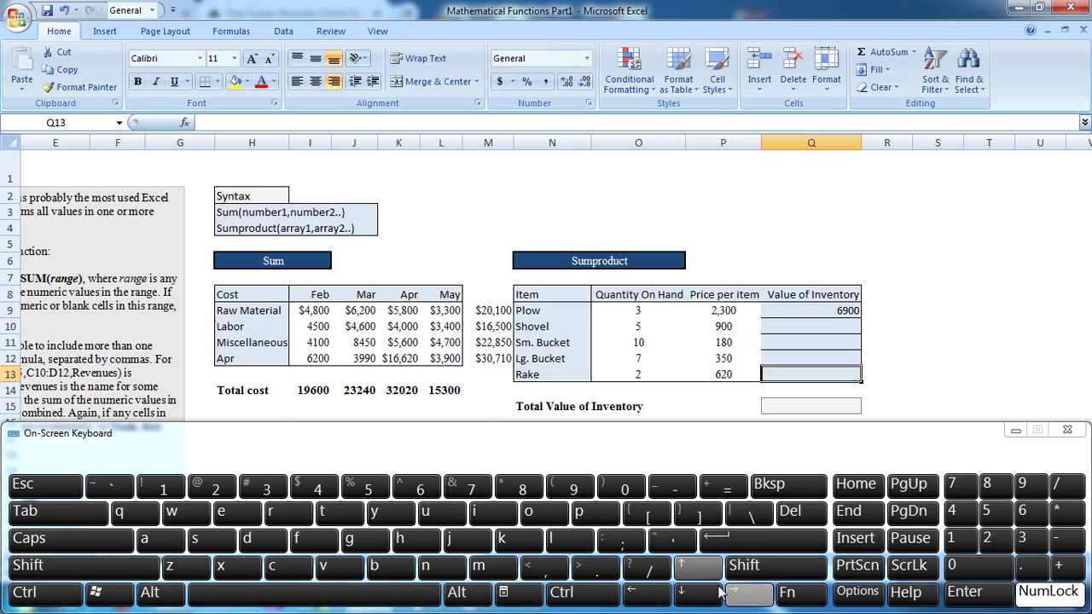
click(51, 593)
click(68, 568)
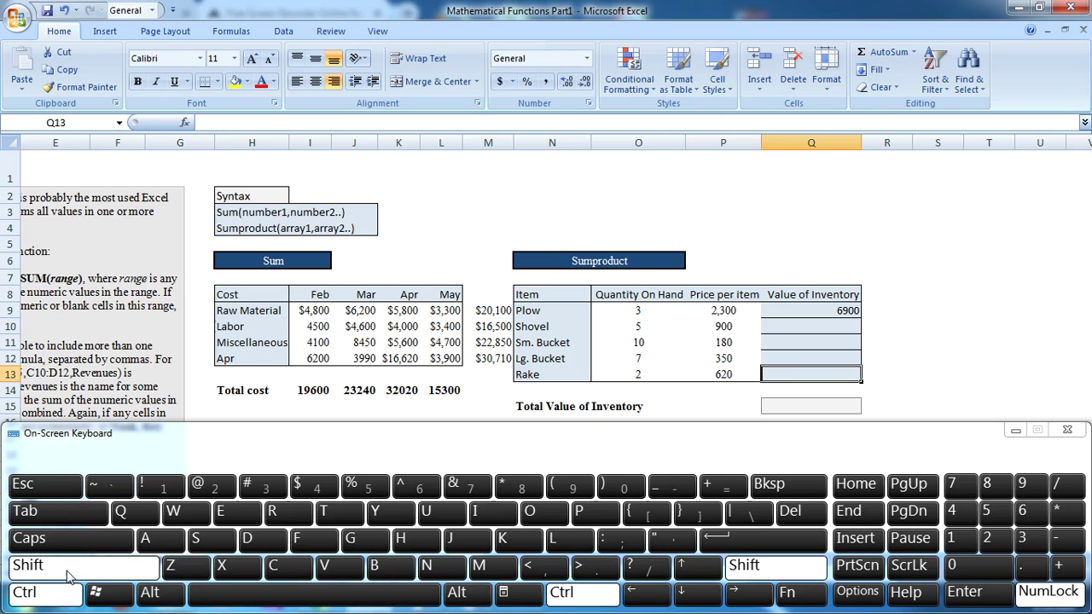
click(687, 568)
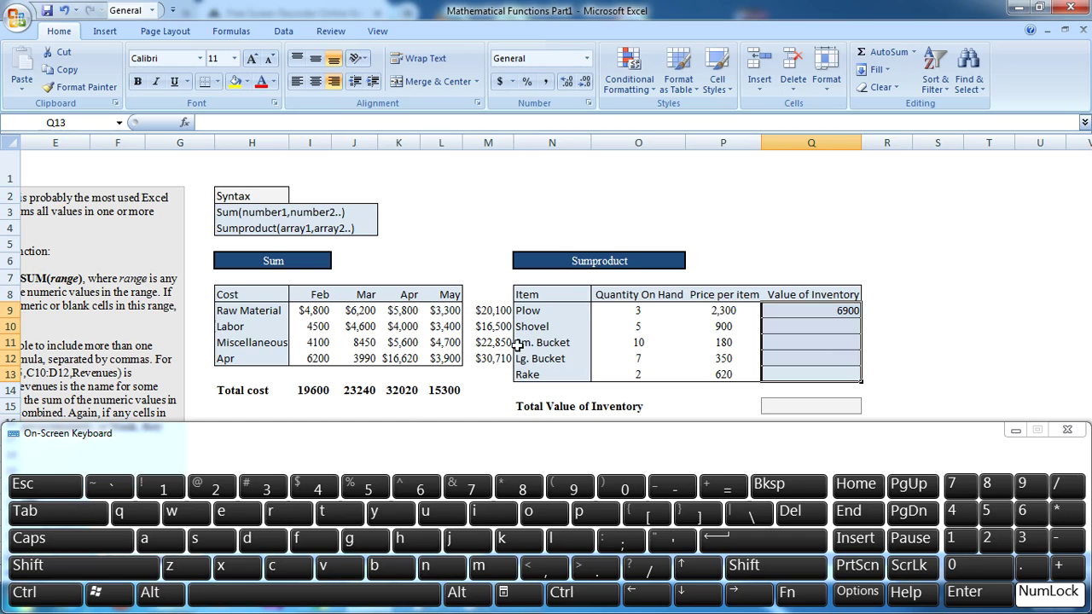
click(51, 593)
click(261, 537)
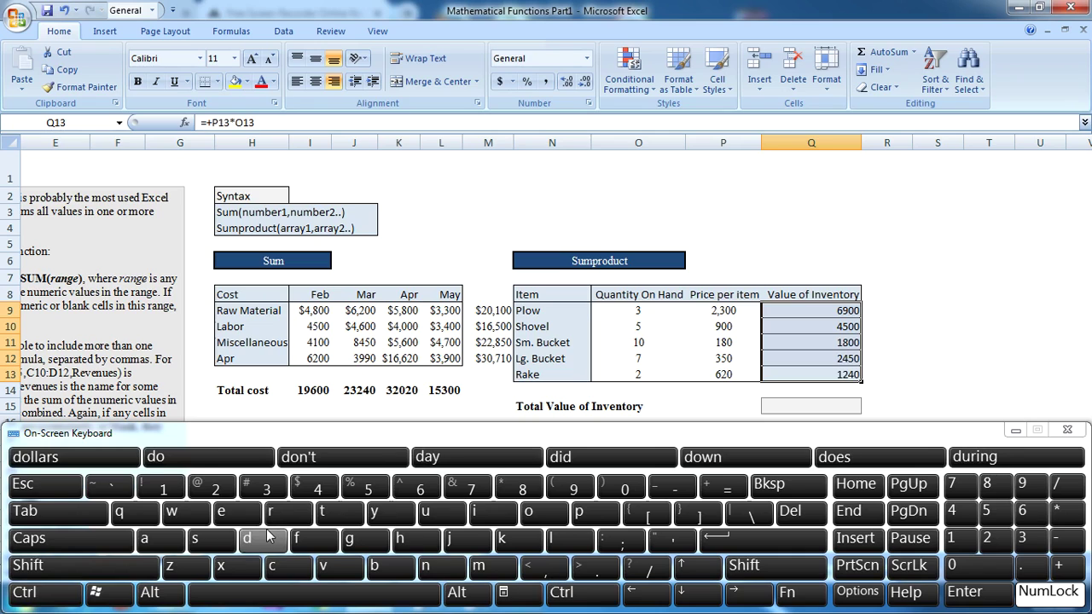
click(953, 290)
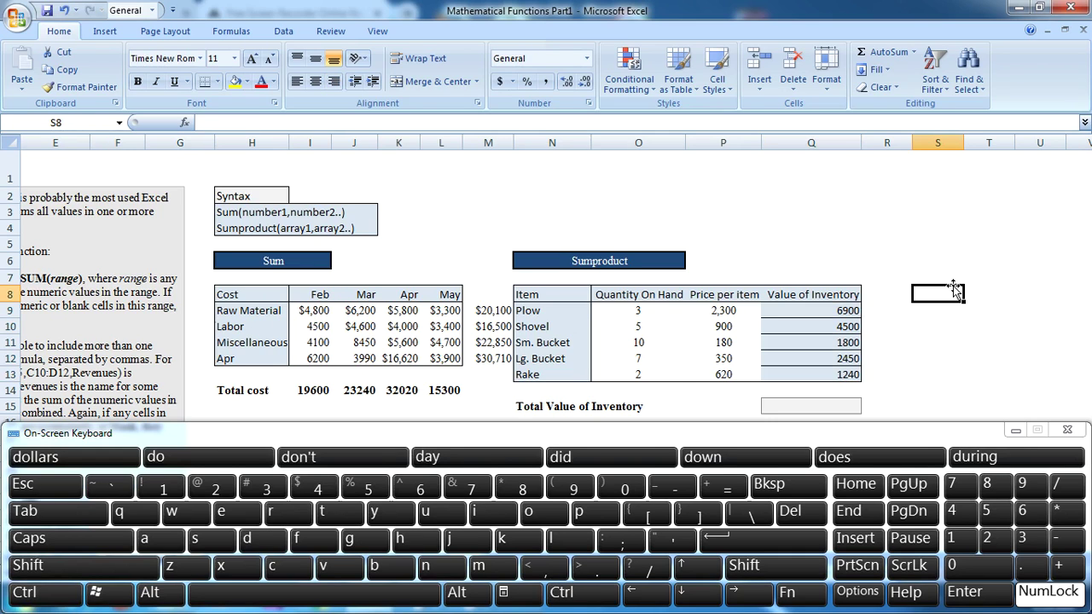
key(Down)
key(Down)
key(Down)
key(Down)
key(Down)
key(Down)
key(Down)
key(Down)
key(Down)
key(Down)
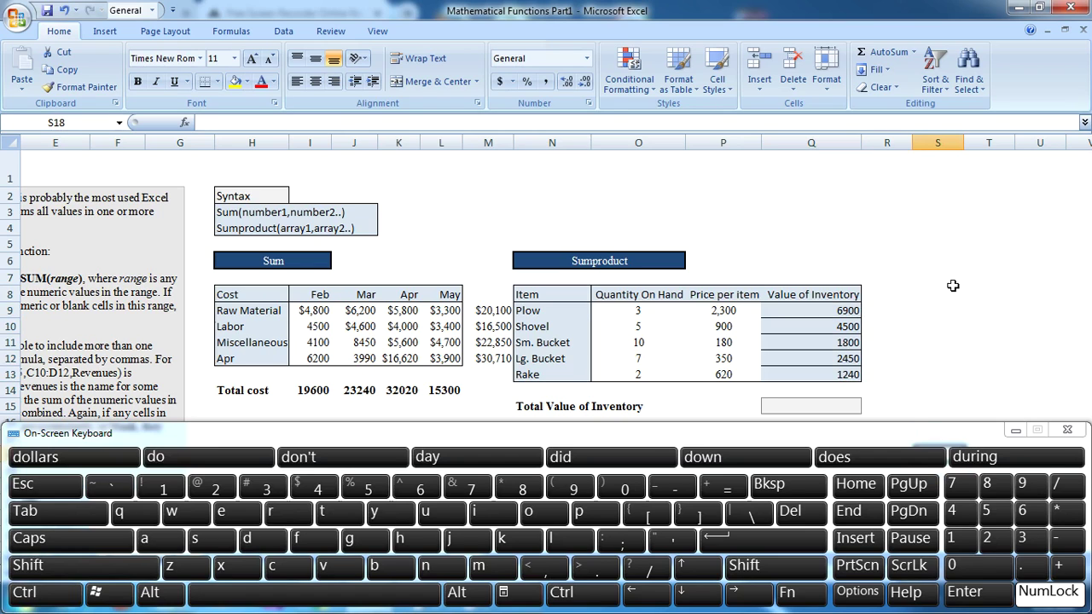
key(Up)
key(Up)
key(Up)
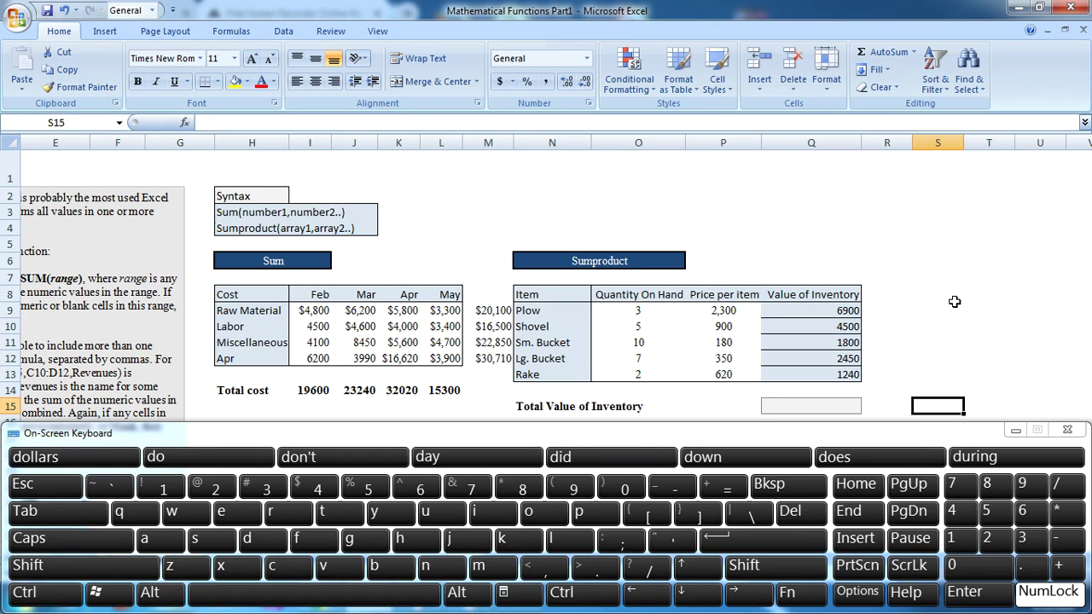
Select the Total Value of Inventory cell Q15 and shrink the on-screen keyboard to uncover more of the worksheet
click(841, 406)
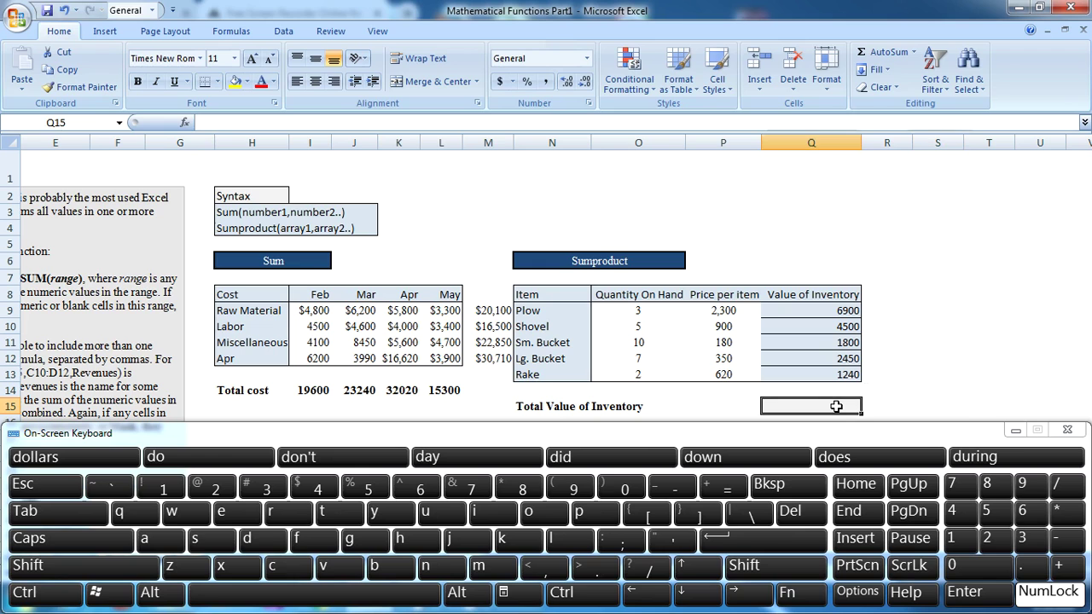
drag(895, 424, 896, 443)
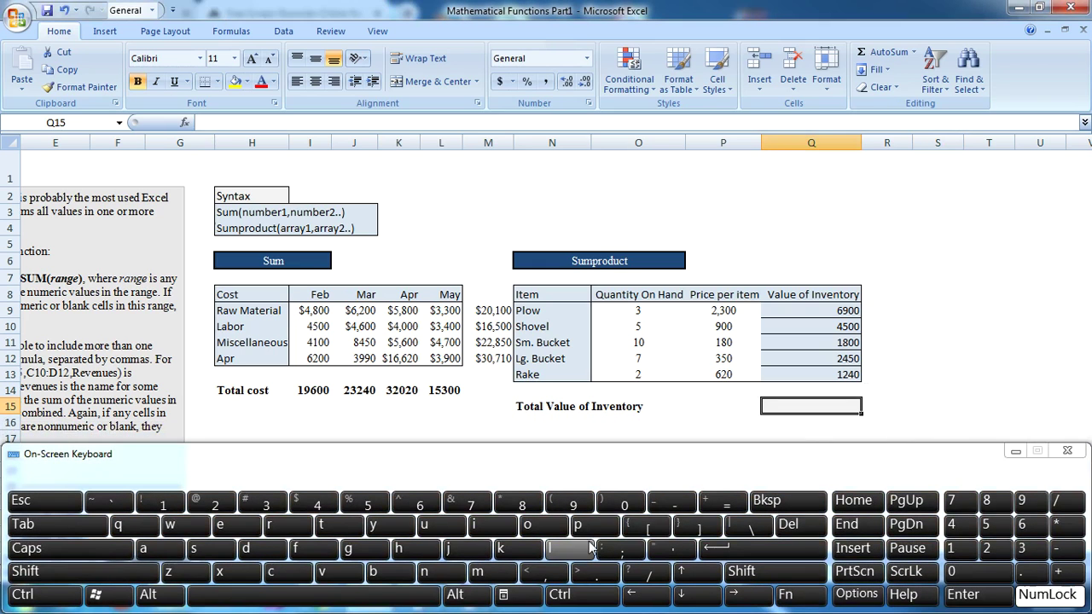
drag(652, 442, 651, 432)
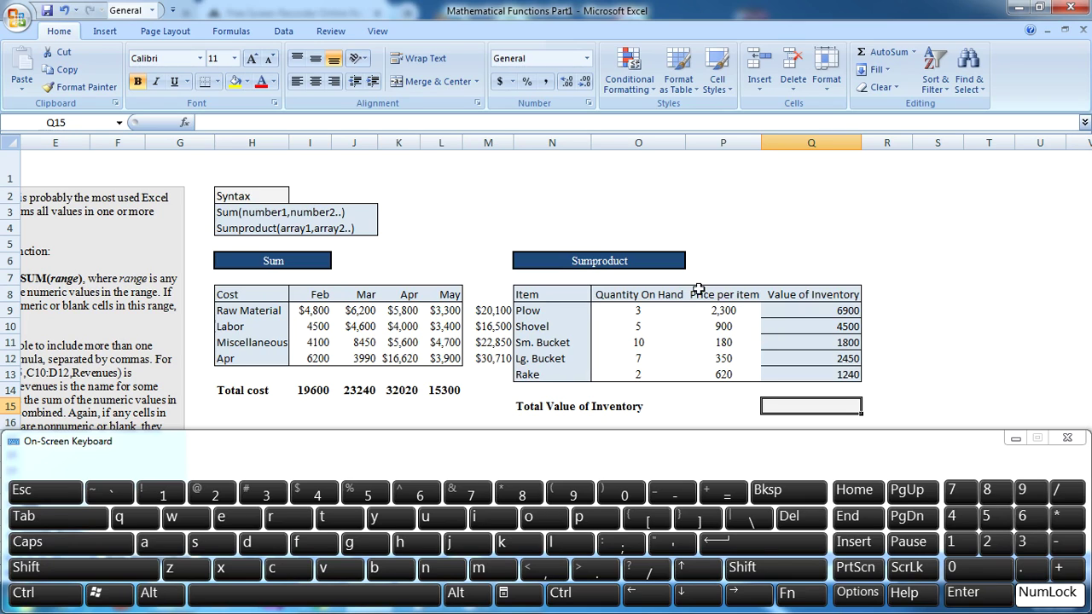
Examine the quantity on hand and price per item pairs row by row, from Plow down to Rake
click(634, 310)
click(731, 311)
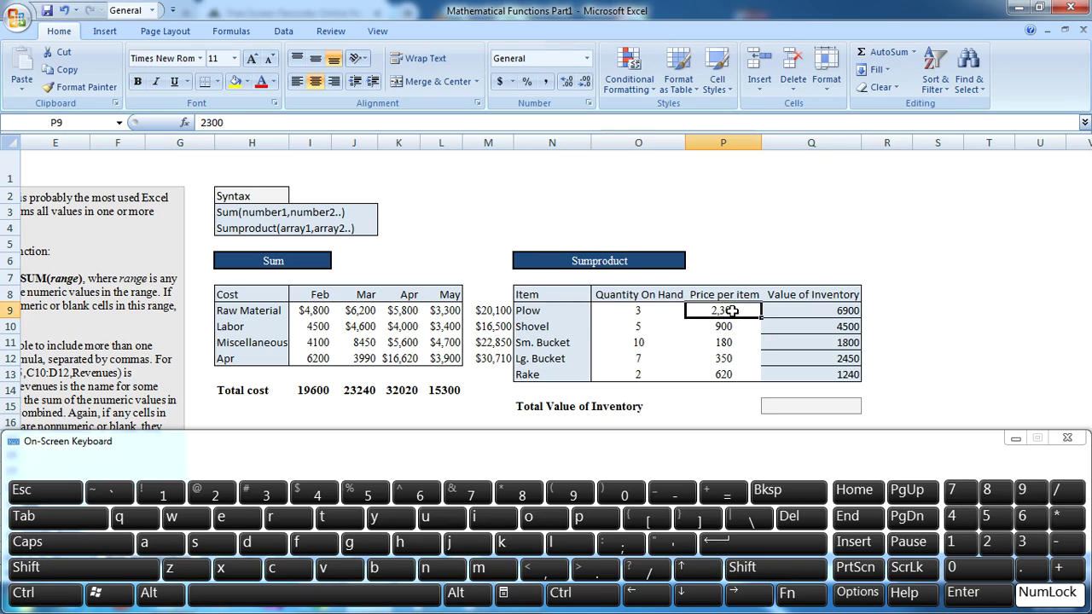
click(656, 330)
click(715, 327)
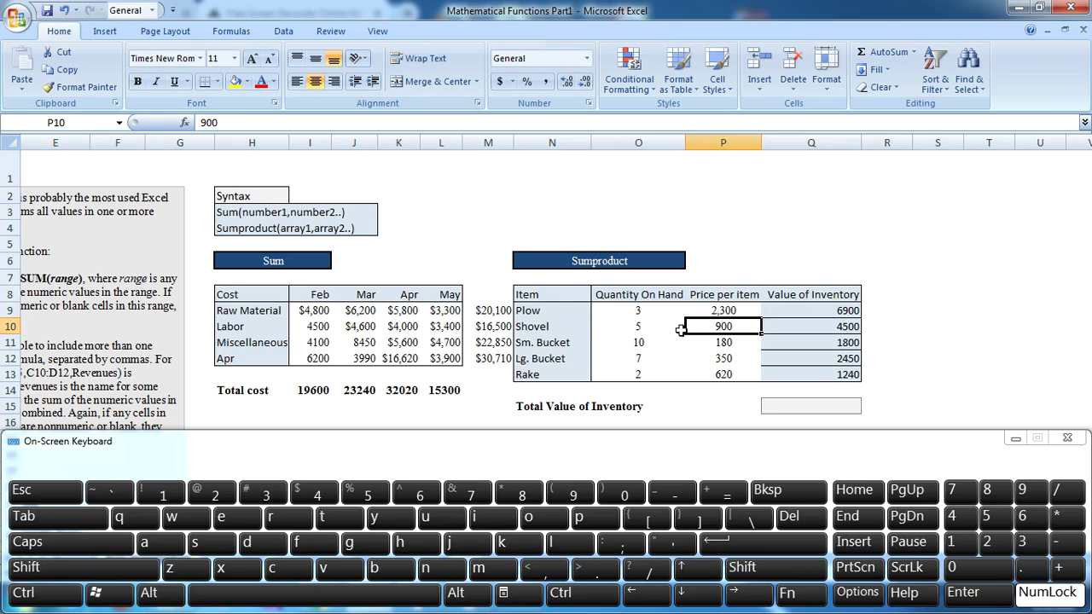
click(651, 347)
click(718, 356)
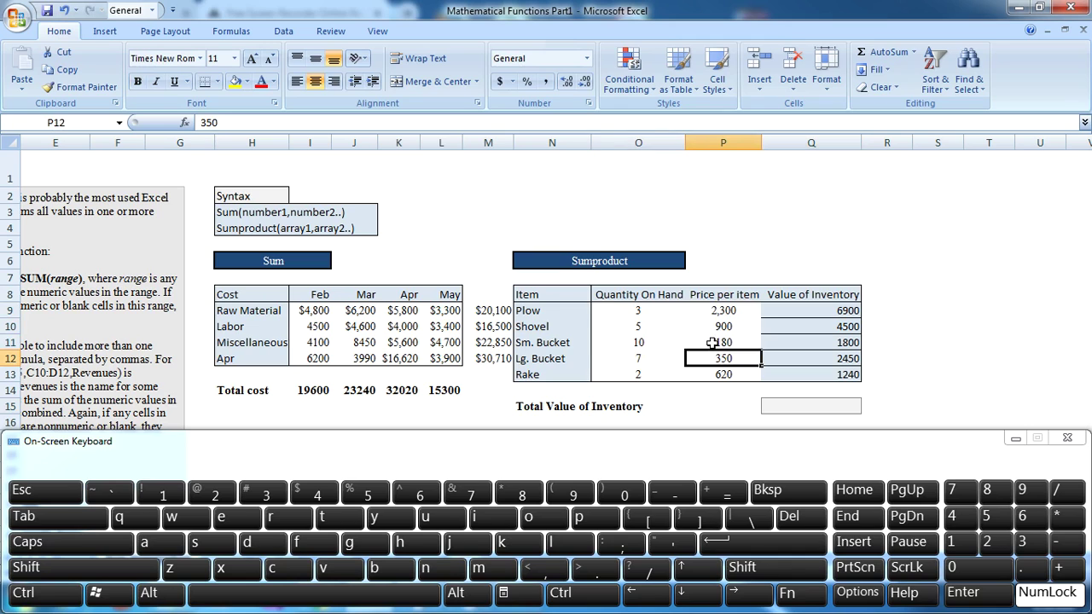
click(712, 342)
click(639, 363)
click(712, 364)
click(641, 380)
click(721, 384)
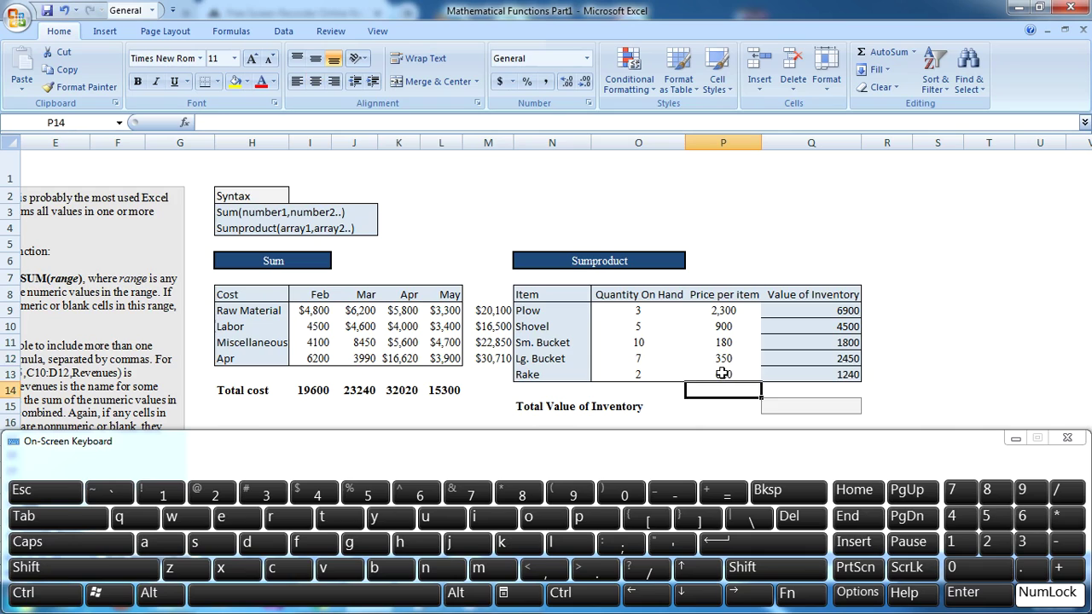
click(723, 374)
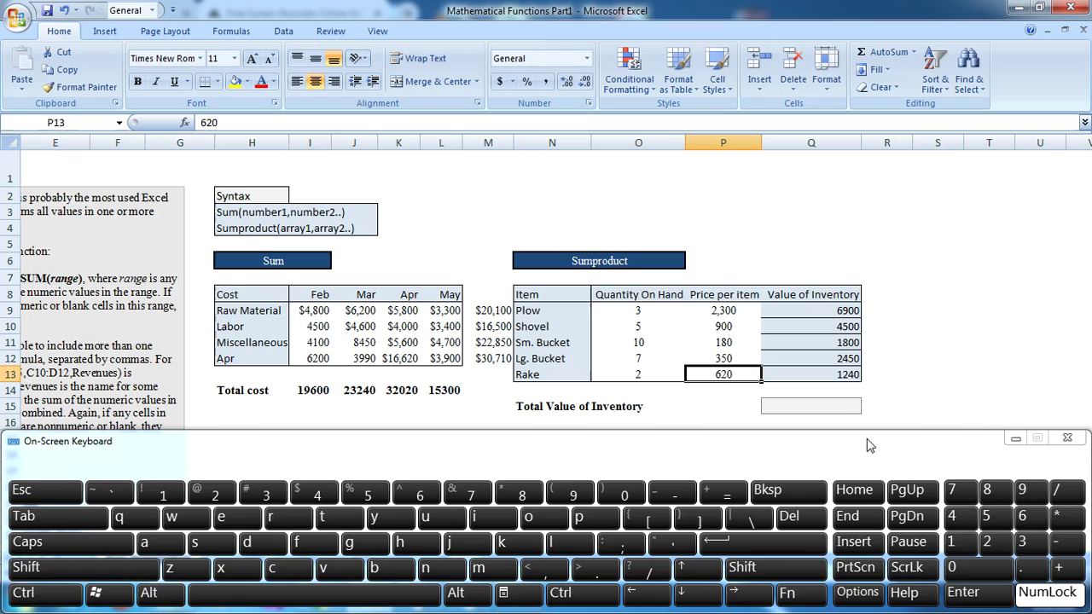
Begin a +SUMPRODUCT( formula in the Total Value of Inventory cell Q15, using the function name suggestion and dismissing the news notification
click(836, 404)
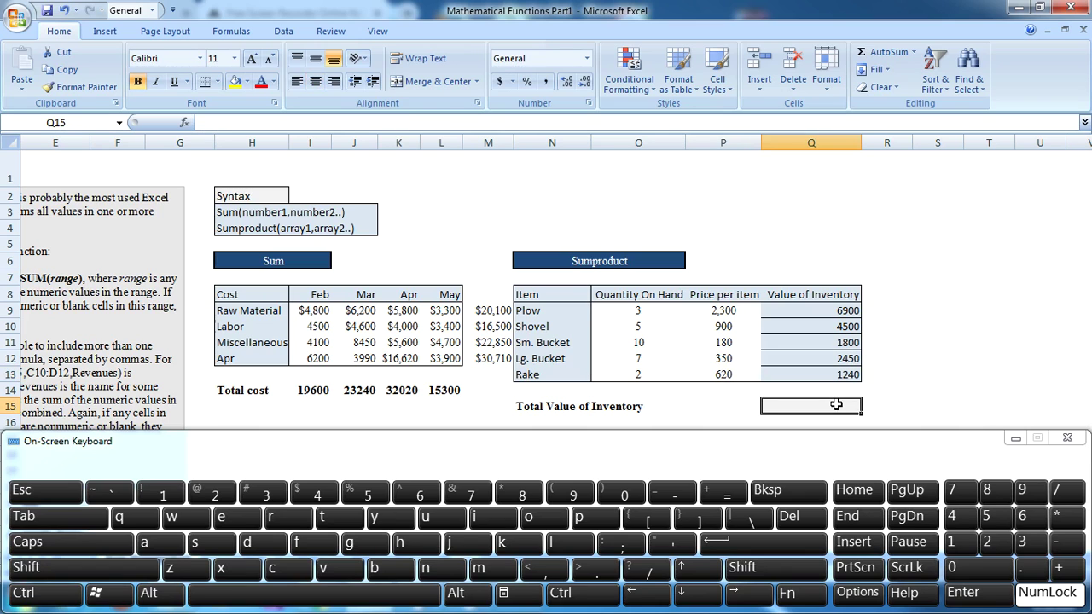
click(1058, 568)
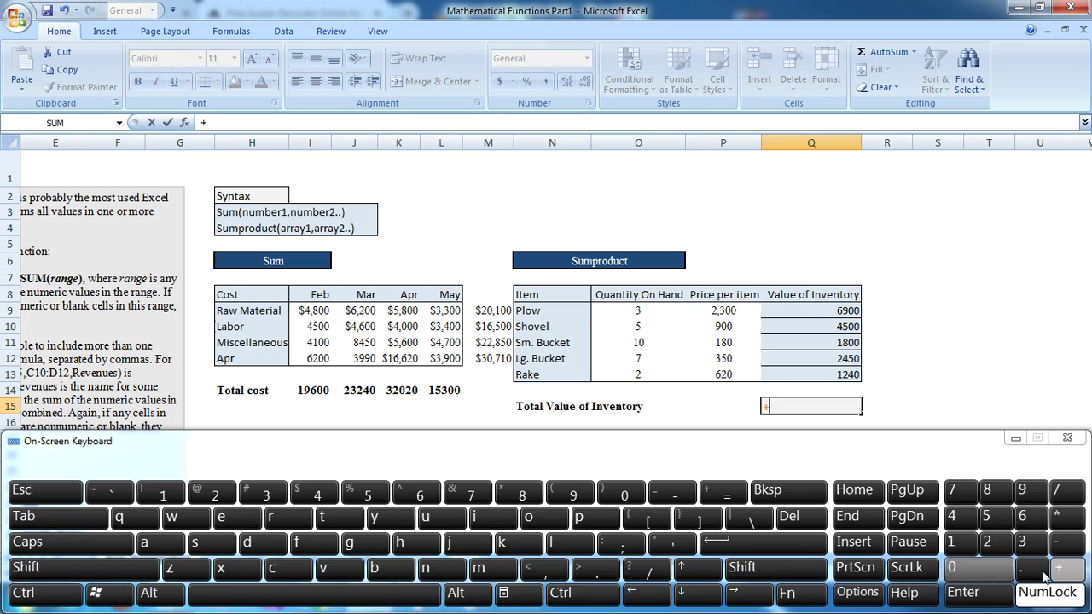
click(204, 544)
click(427, 519)
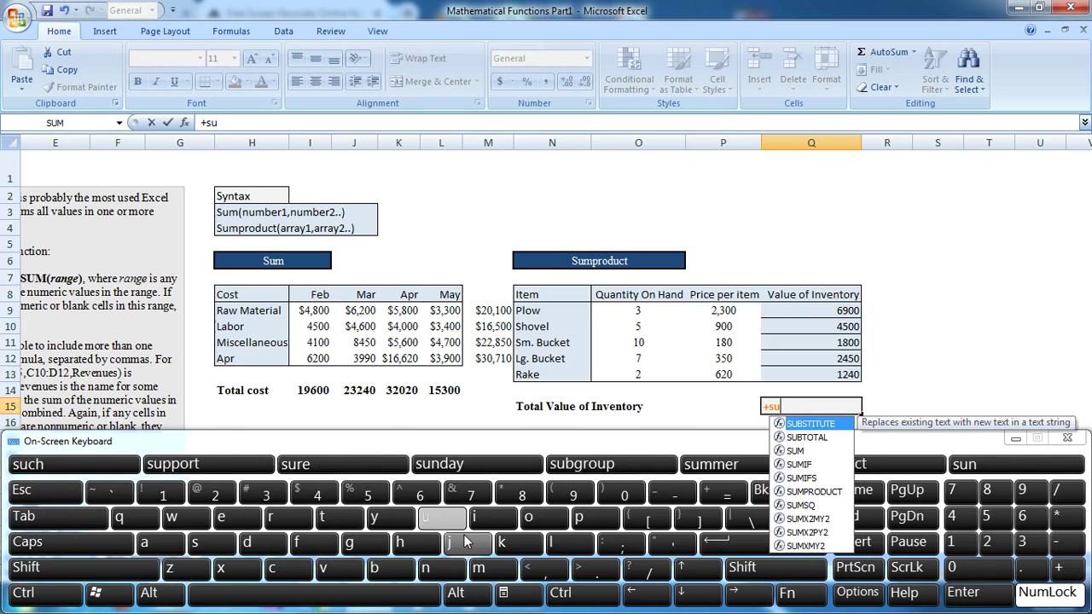
click(480, 570)
click(579, 517)
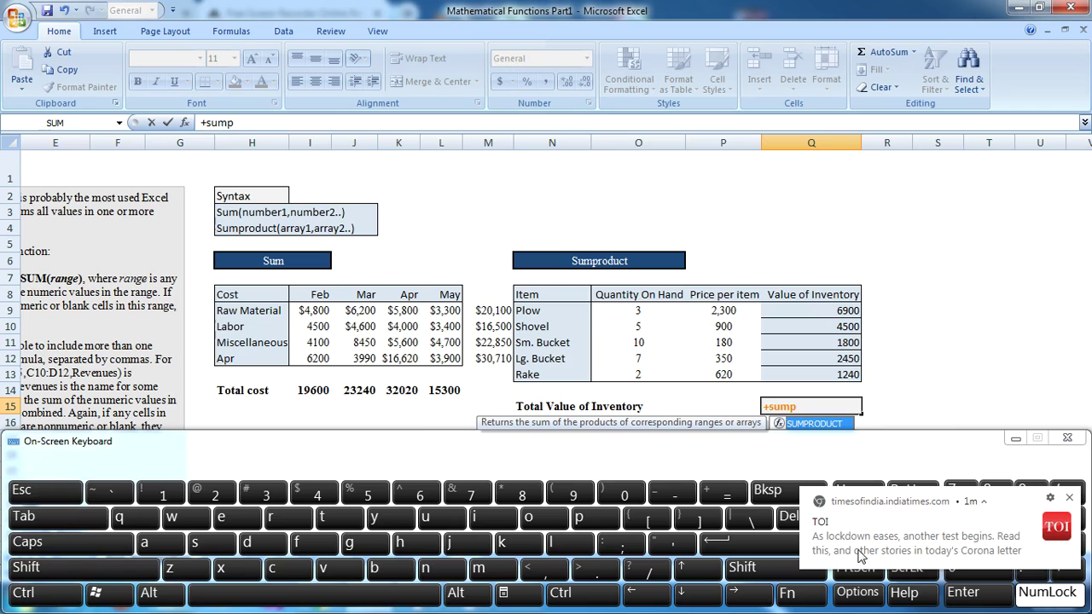
click(1072, 498)
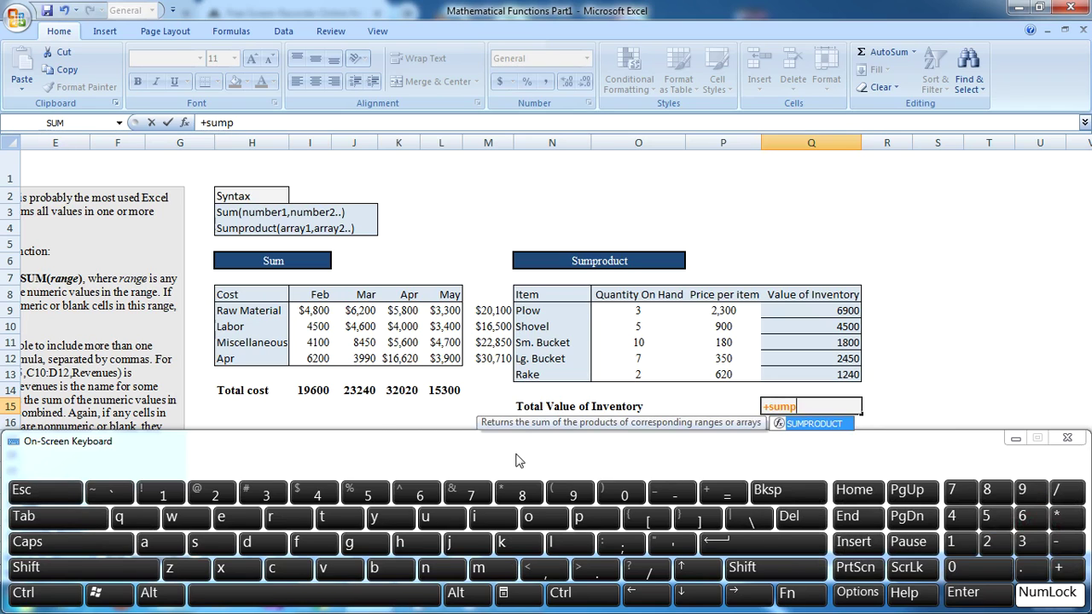
click(38, 513)
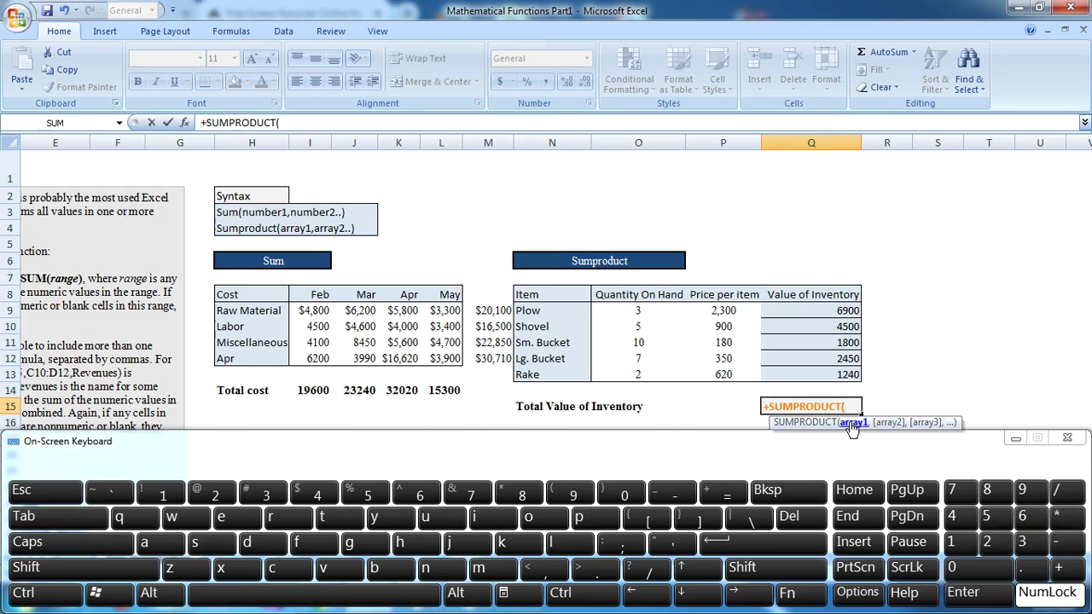
key(BackSpace)
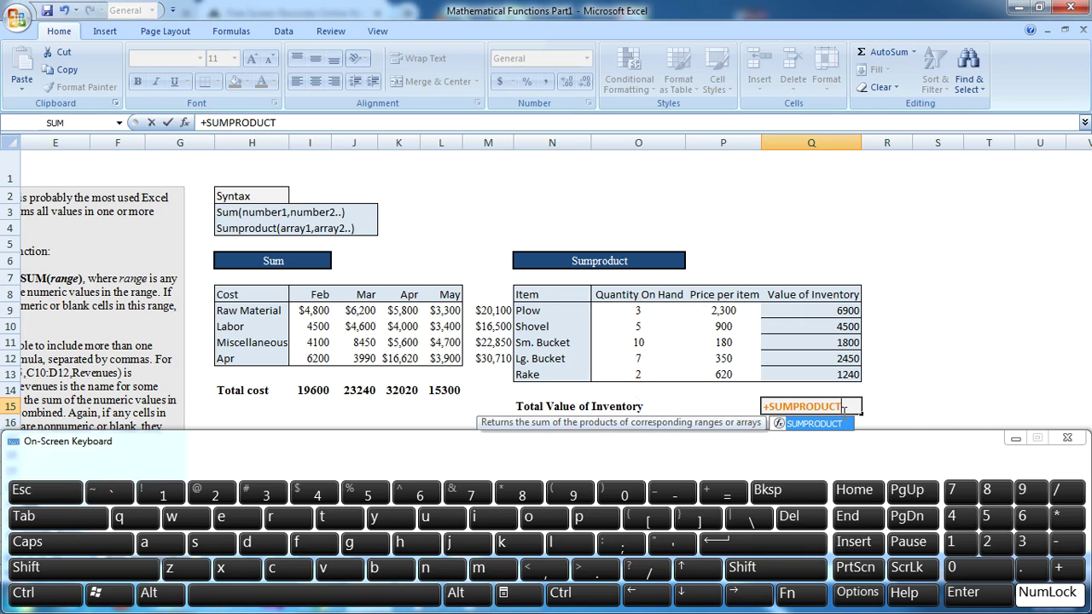
click(77, 526)
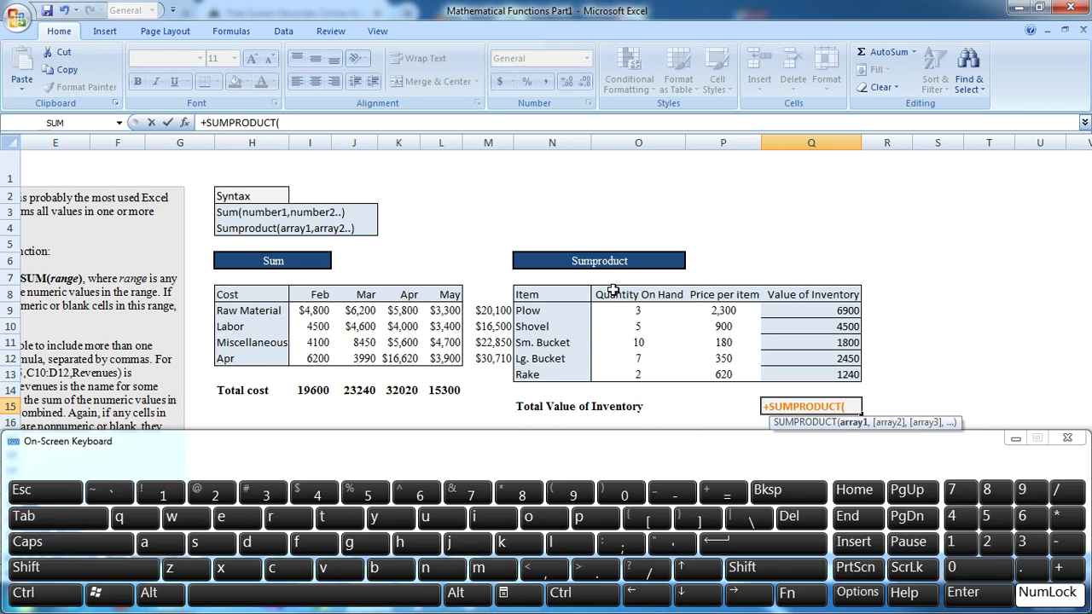
Enter the quantity on hand range O9:O13 as the first SUMPRODUCT array, followed by a comma
click(625, 313)
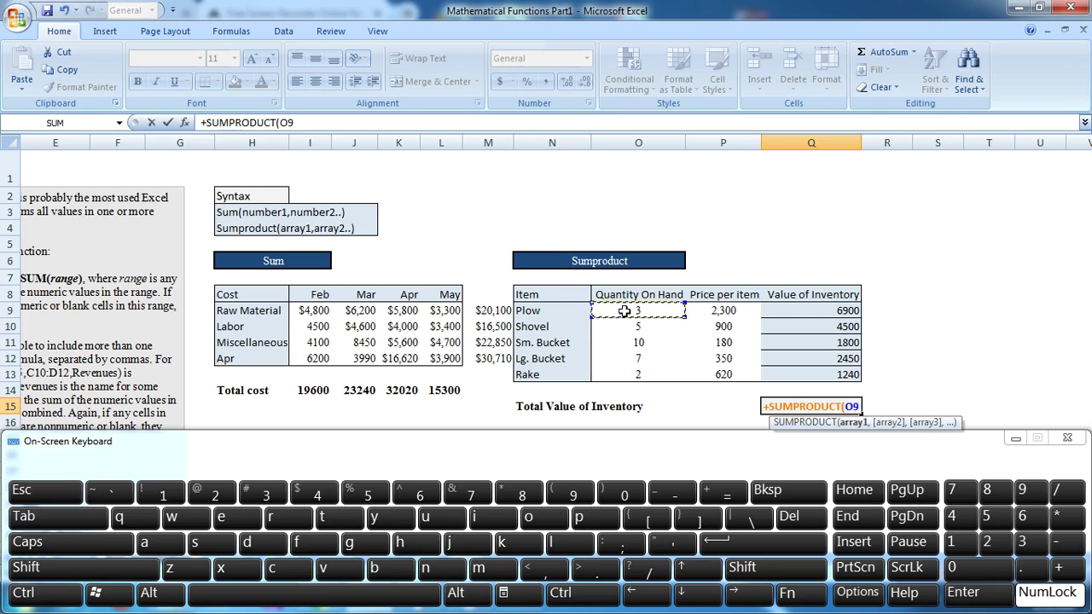
click(47, 593)
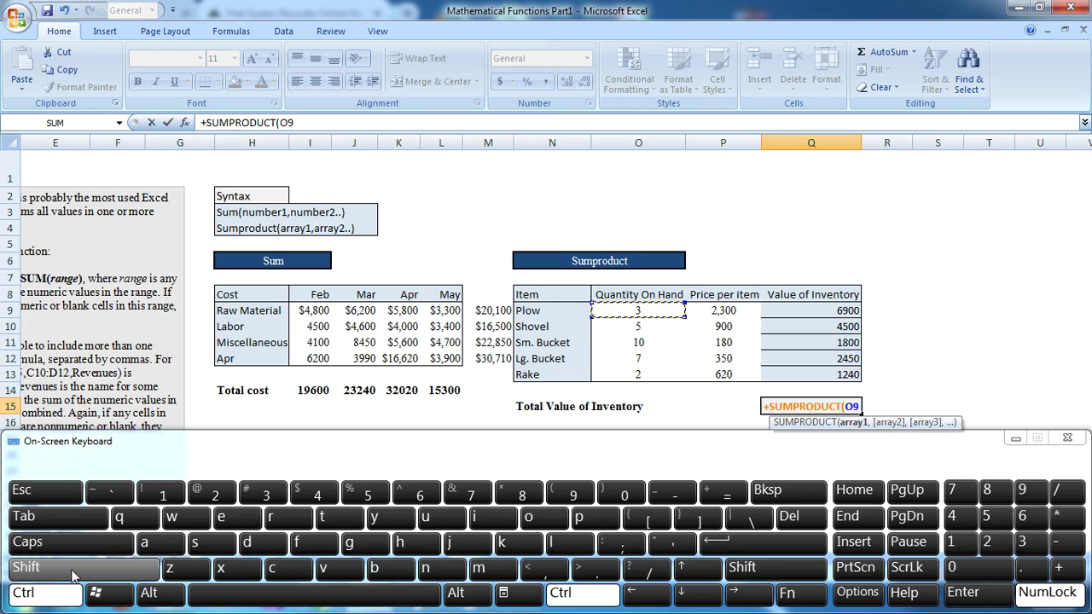
click(75, 572)
click(682, 594)
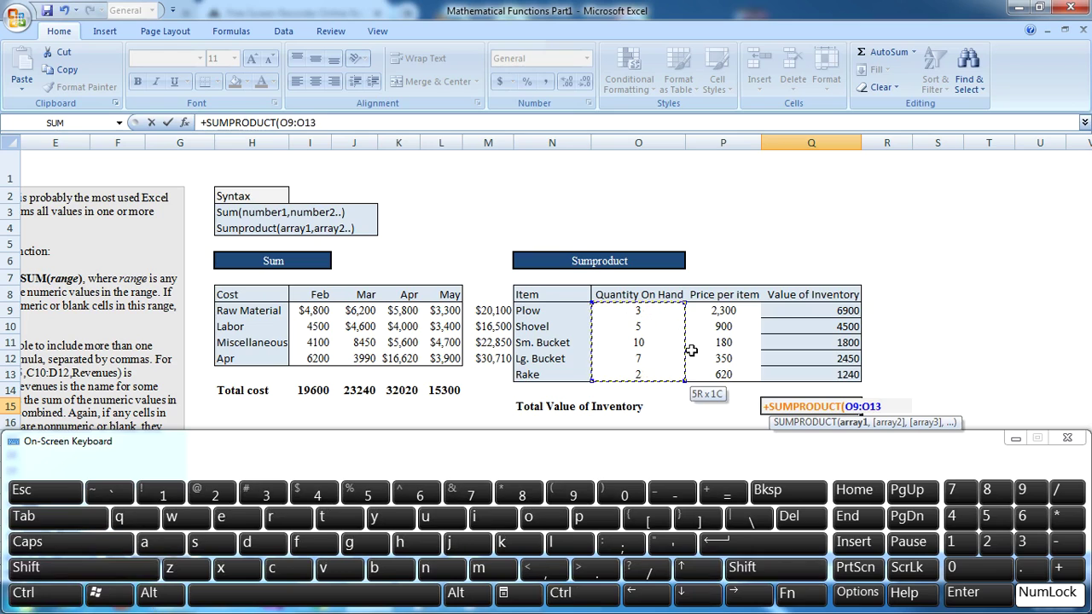
click(552, 569)
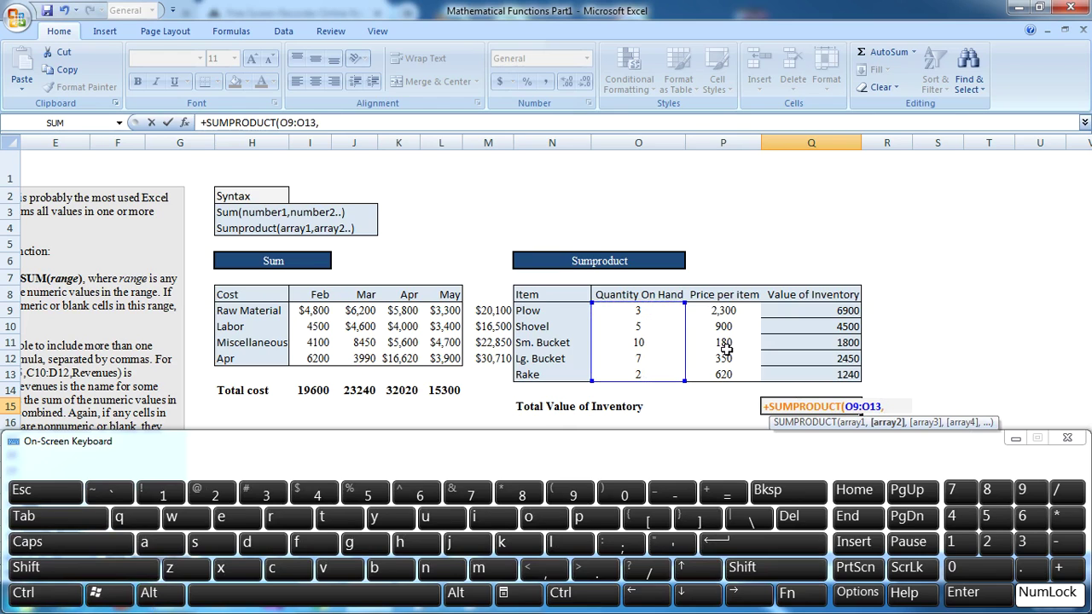
Add the price per item range P9:P13 as the second SUMPRODUCT array and enter the formula in Q15
click(726, 311)
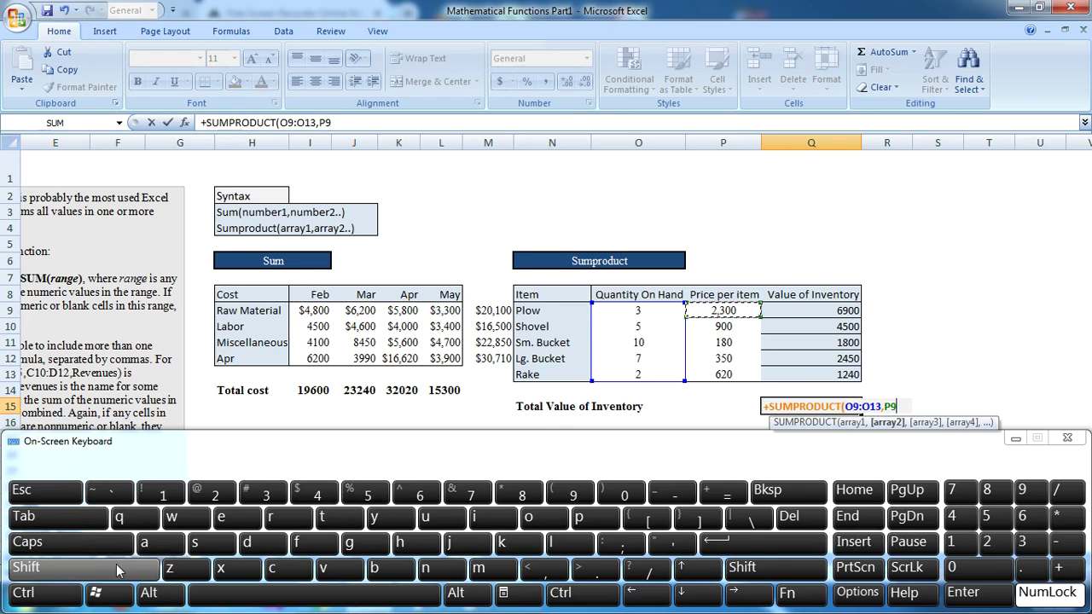
click(619, 604)
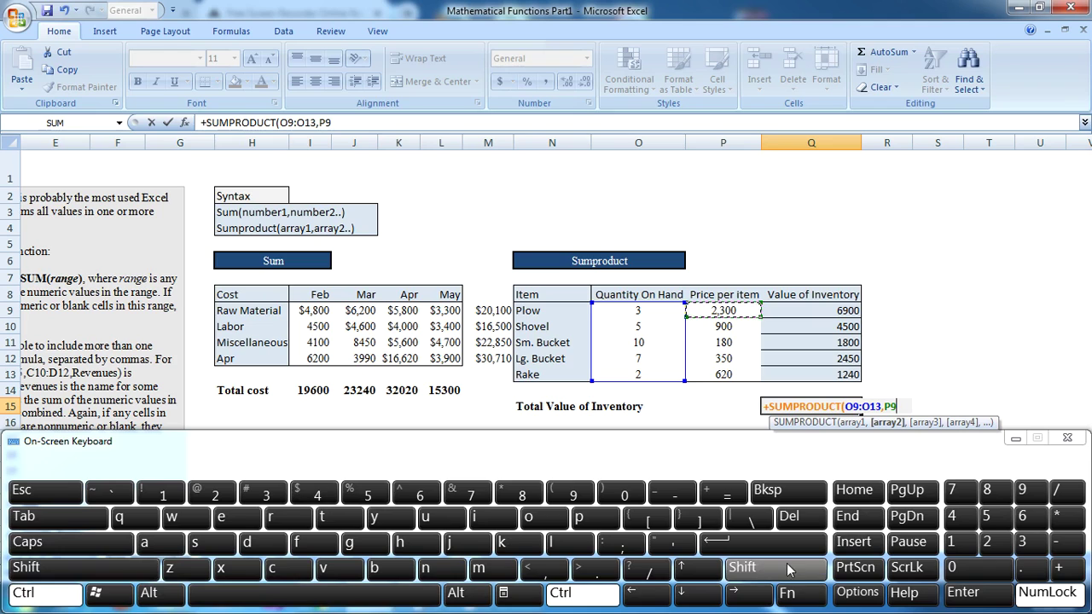
click(733, 573)
click(714, 597)
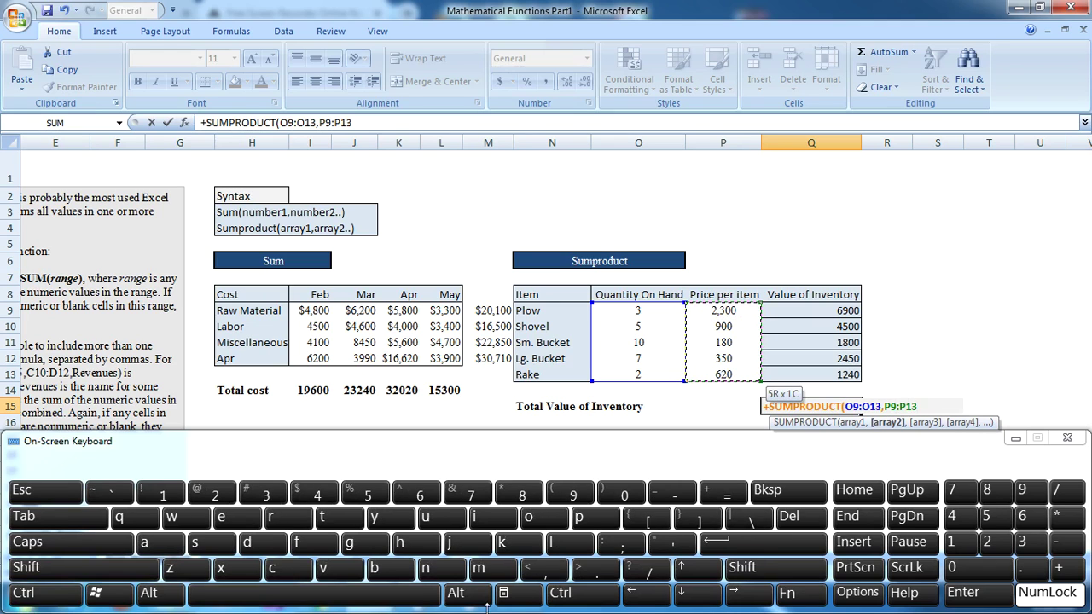
click(741, 541)
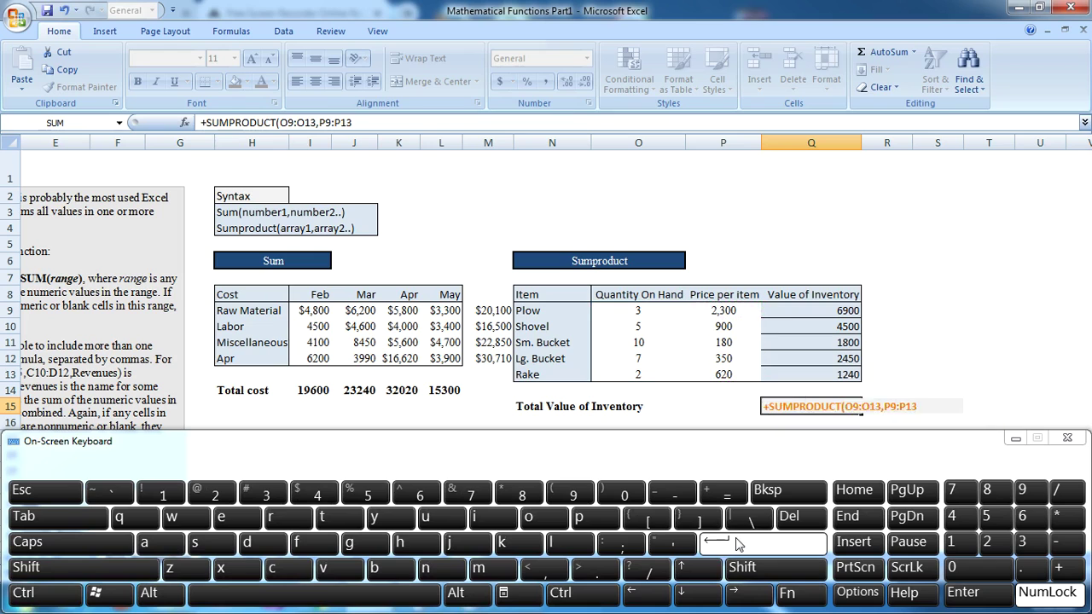
Insert an AutoSum formula =SUM(Q9:Q13) in Q14 below the Value of Inventory column and reselect that cell
click(837, 390)
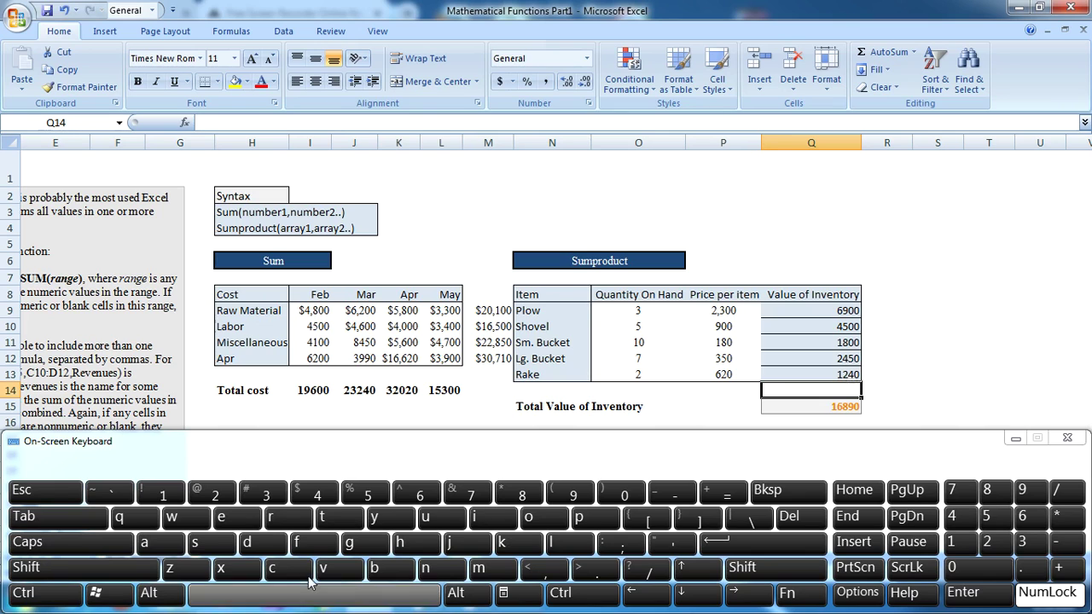
click(148, 593)
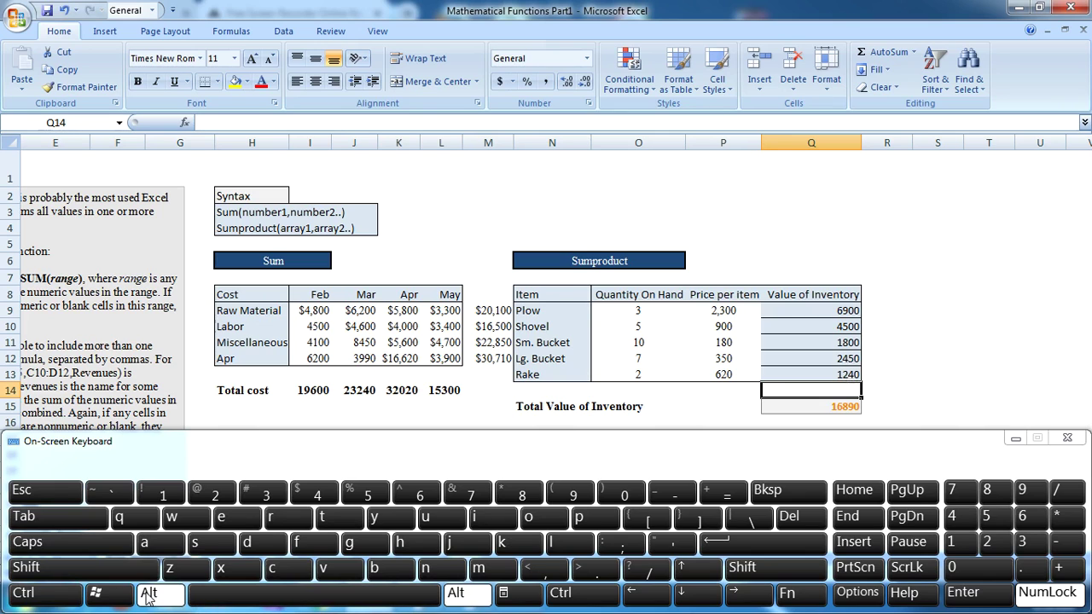
click(725, 494)
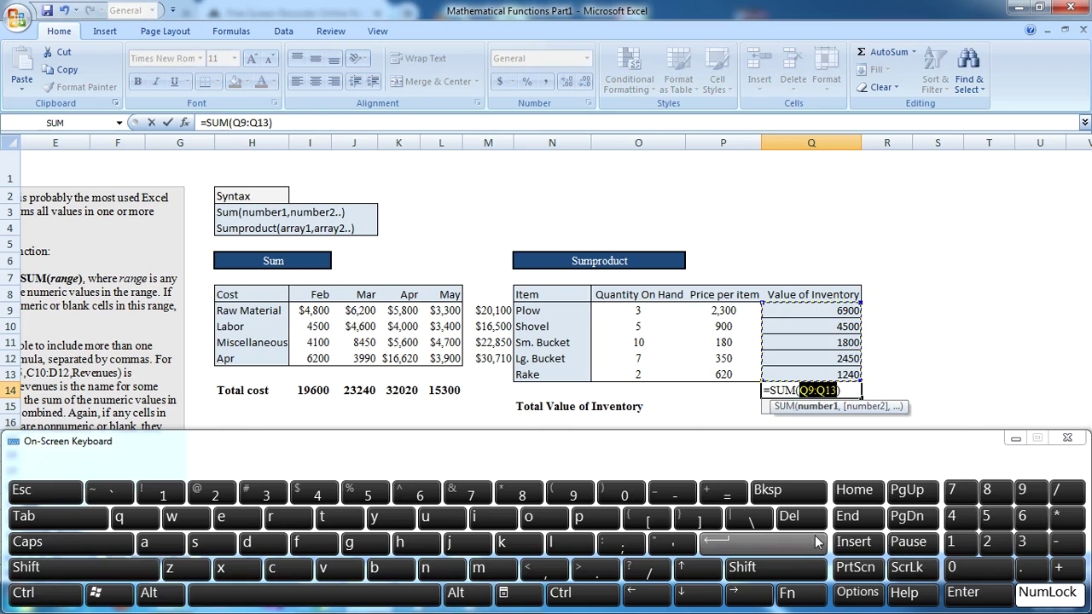
click(785, 544)
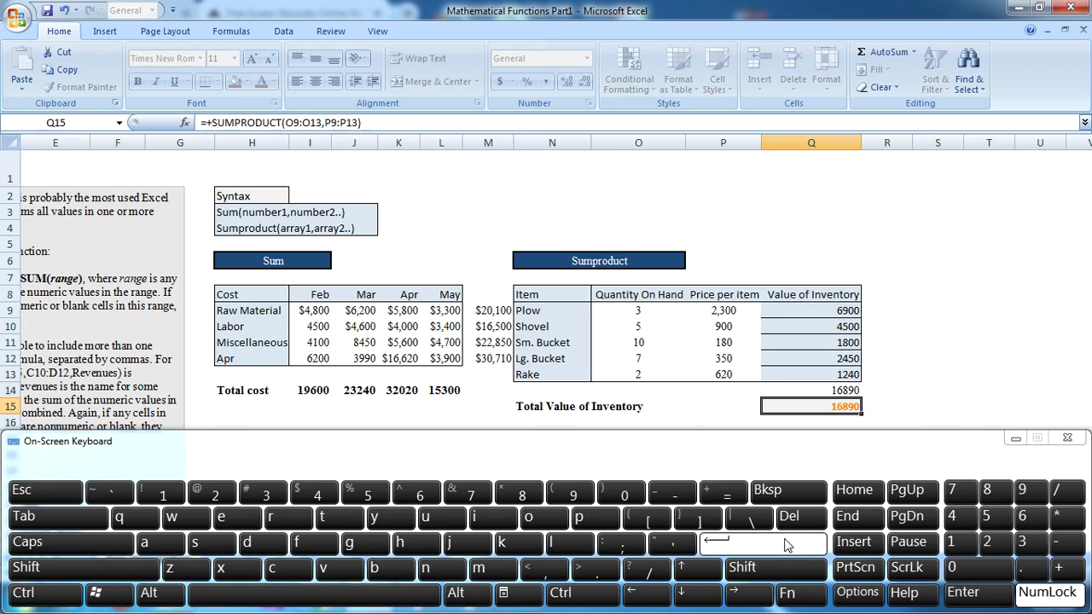
click(853, 390)
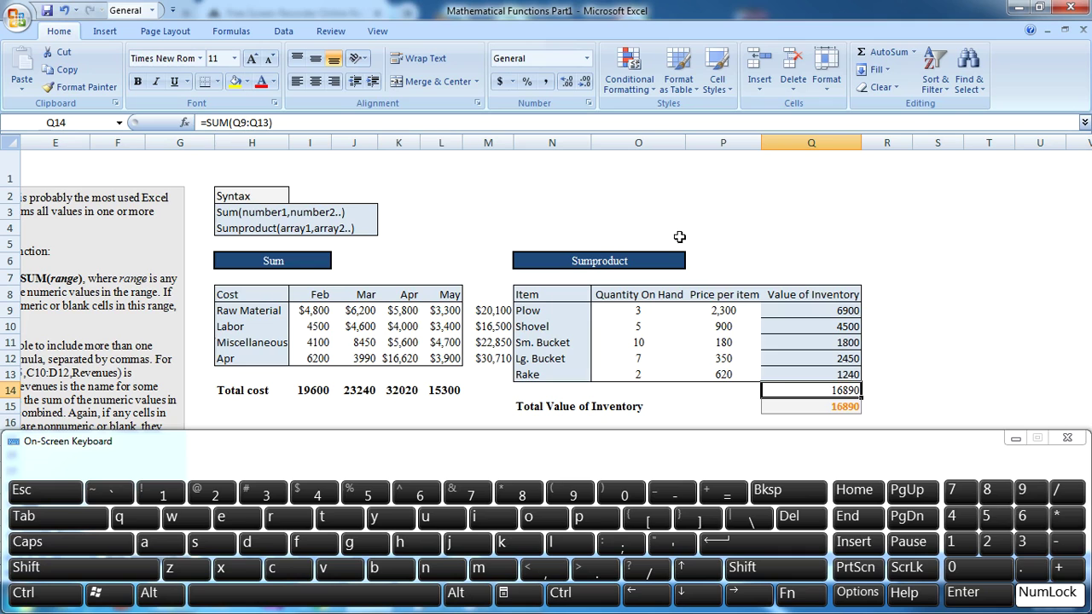
Minimize the on-screen keyboard, and bring up the screen recorder's control bar briefly before hiding it again
click(1013, 439)
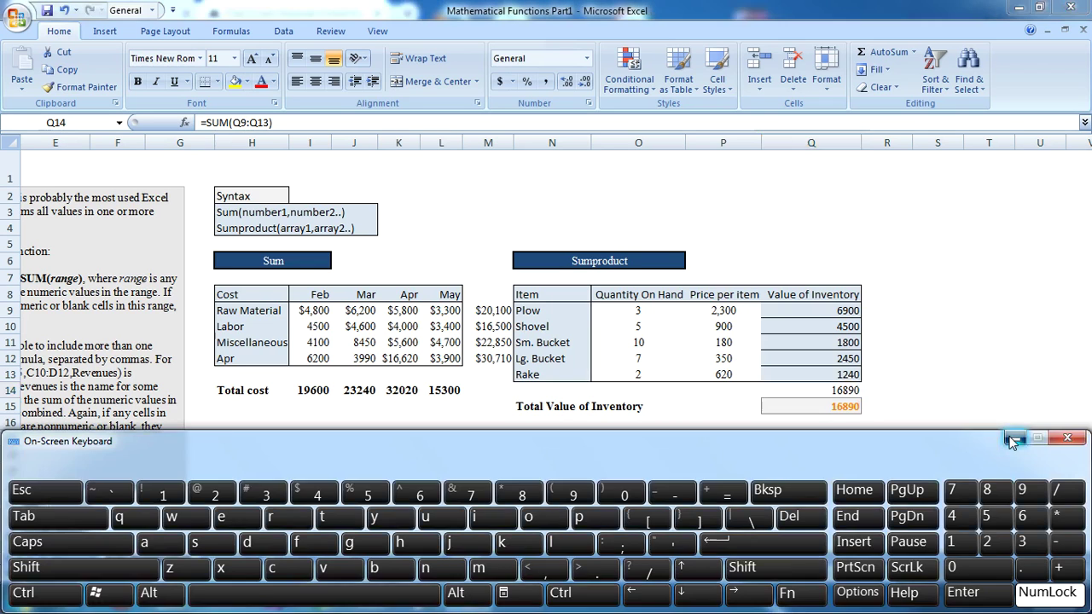
mouse_move(524, 606)
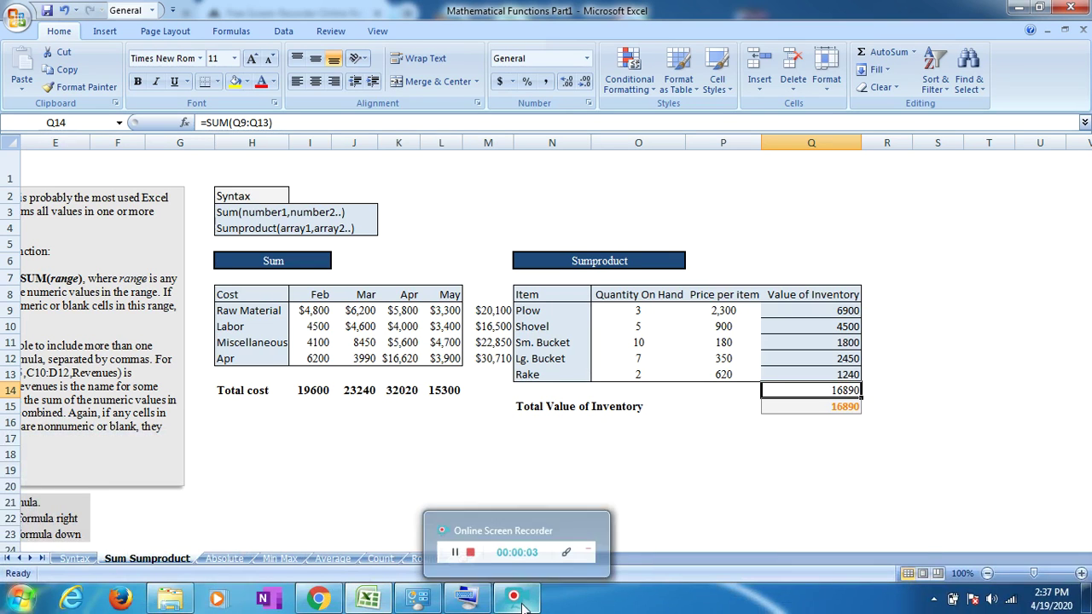
click(523, 546)
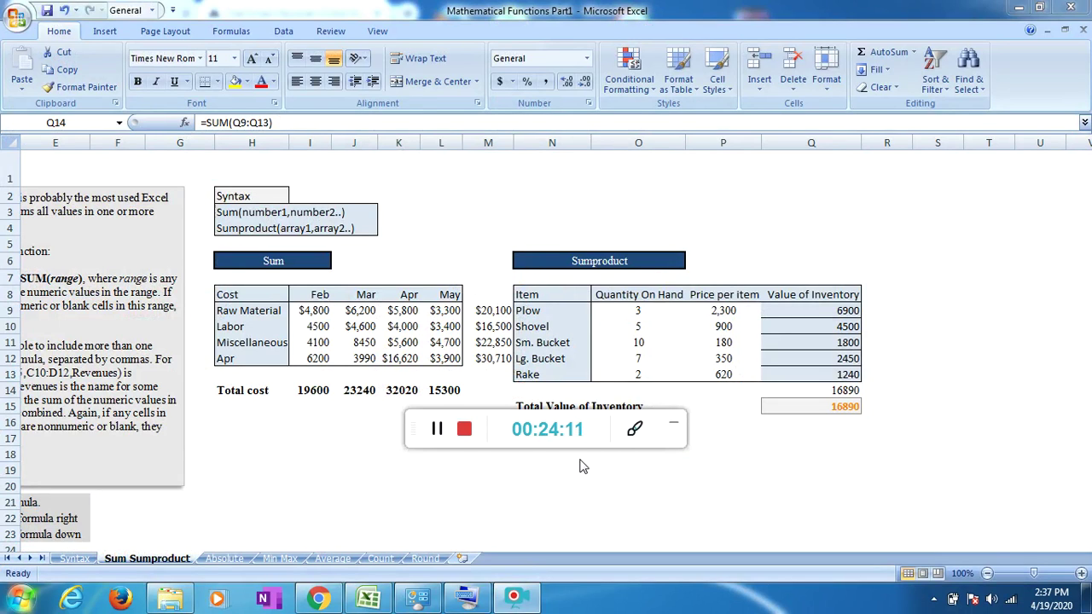
click(674, 431)
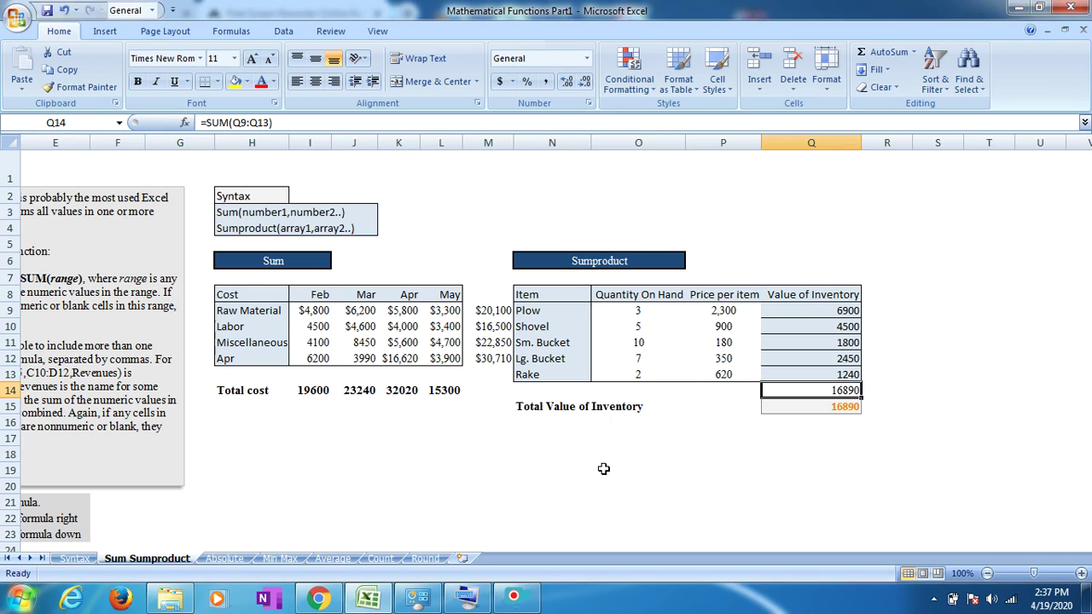